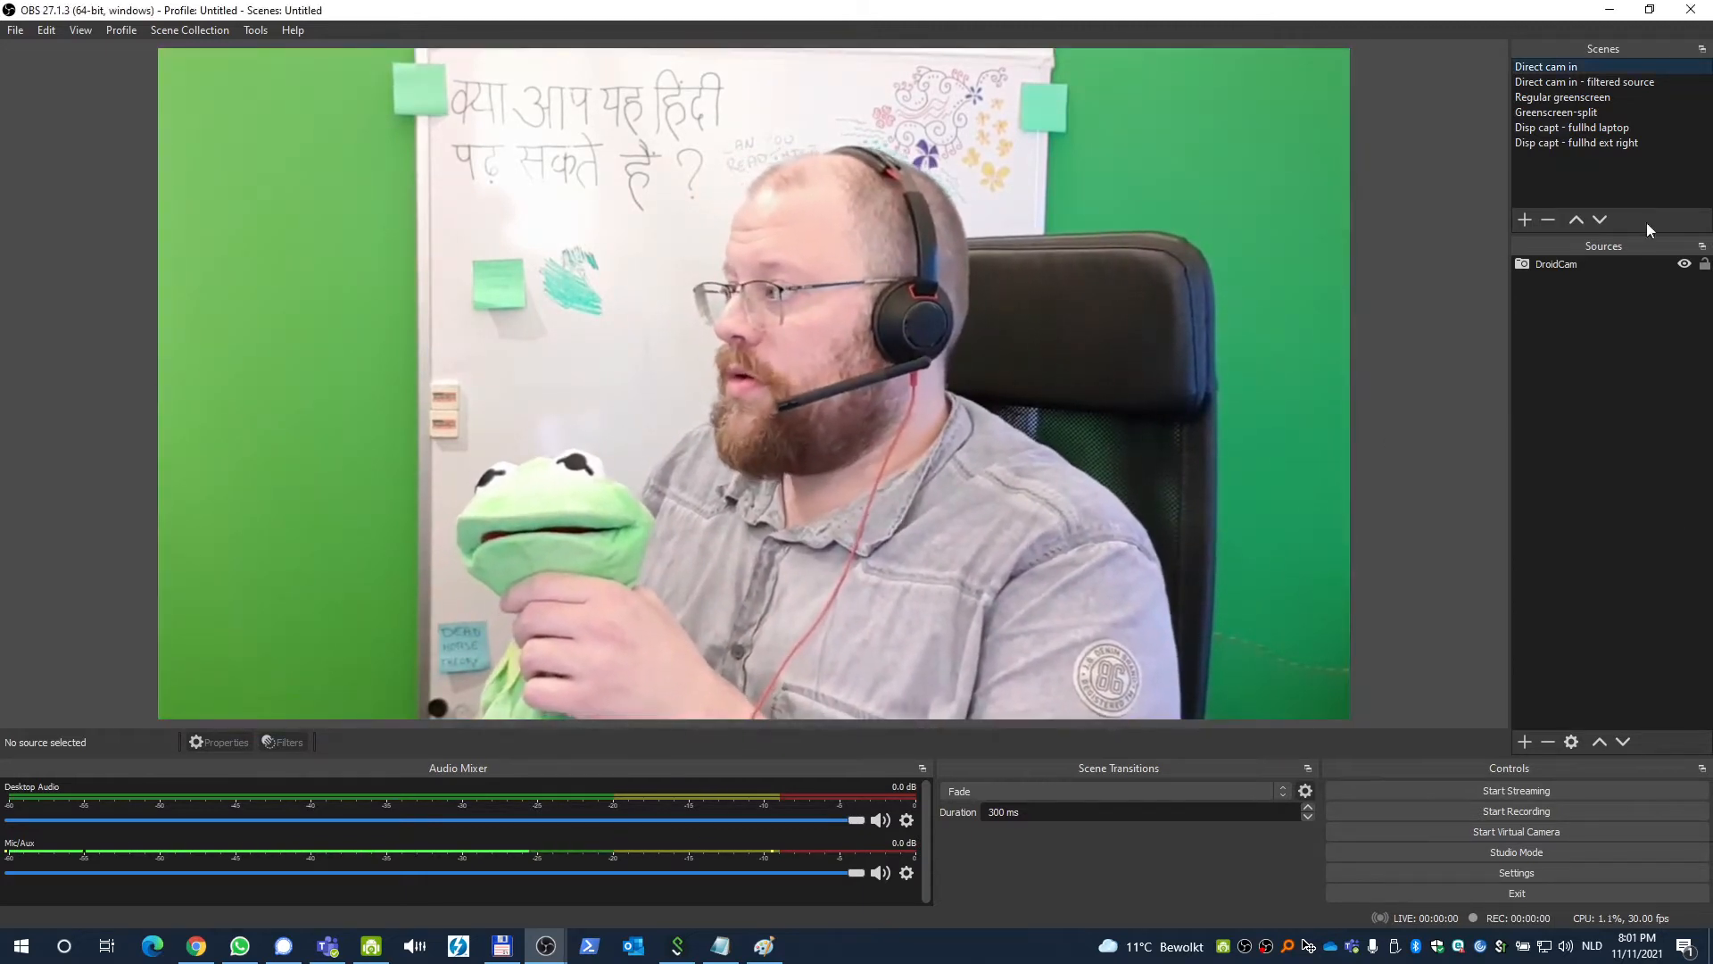
Preview the existing filtered-source and greenscreen-split scenes.
left_click(1620, 84)
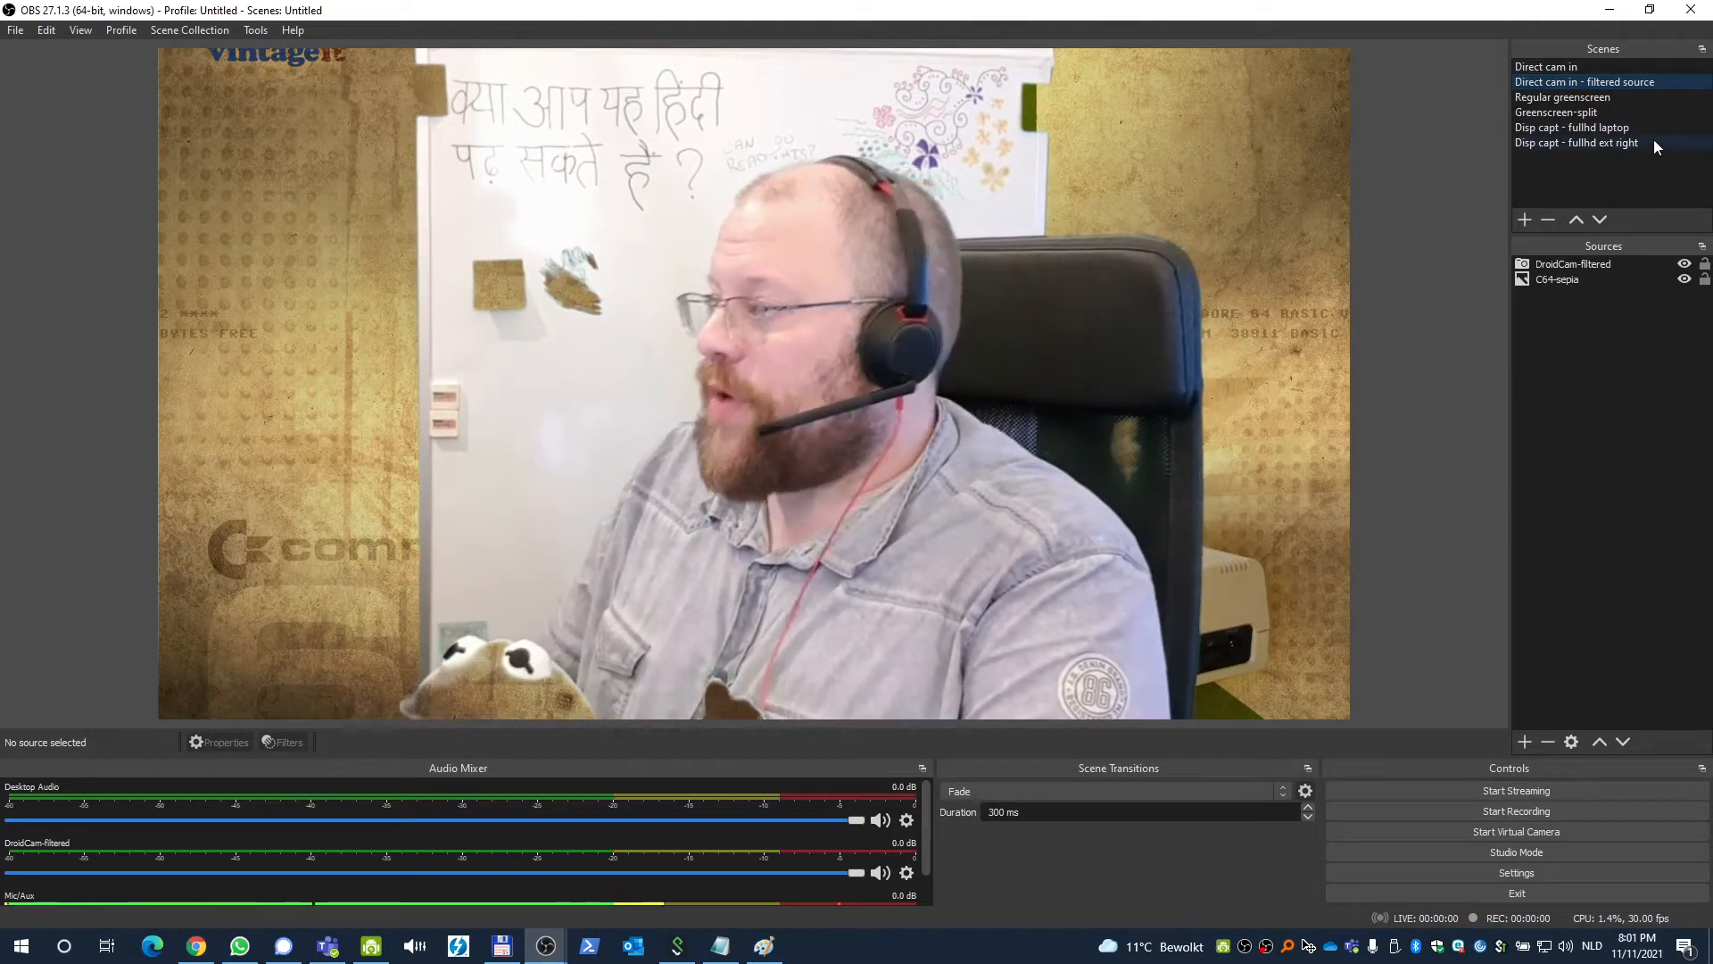
left_click(1597, 113)
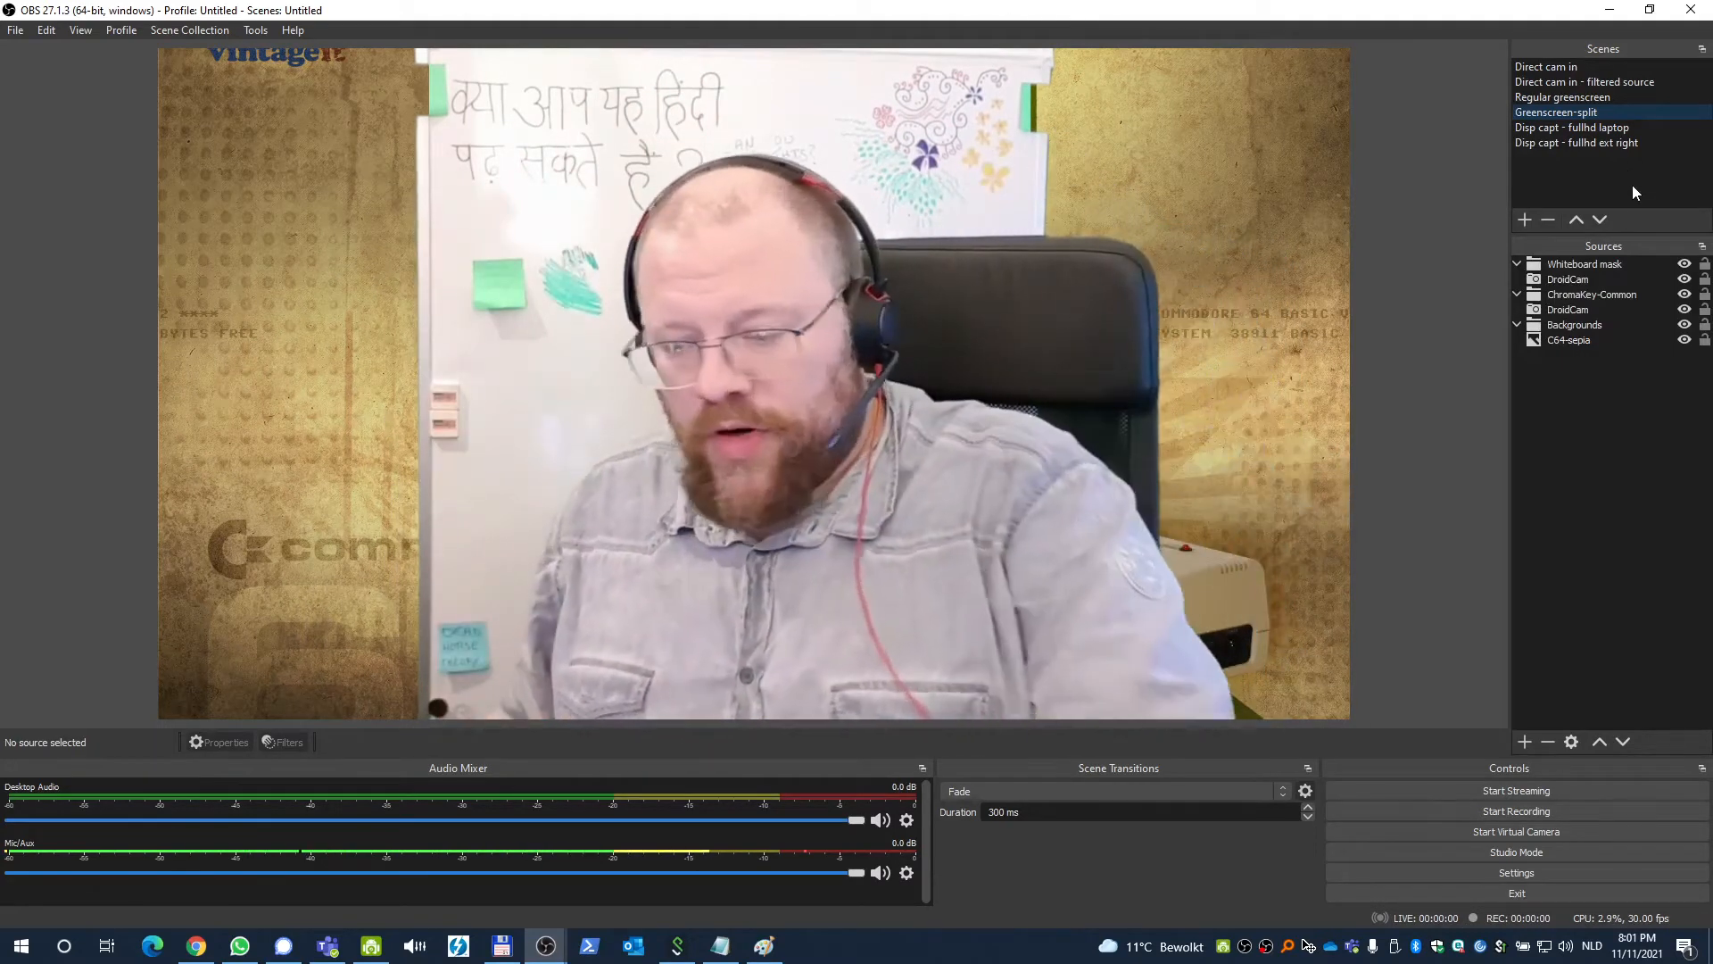
Create a new scene named demo.
left_click(1524, 218)
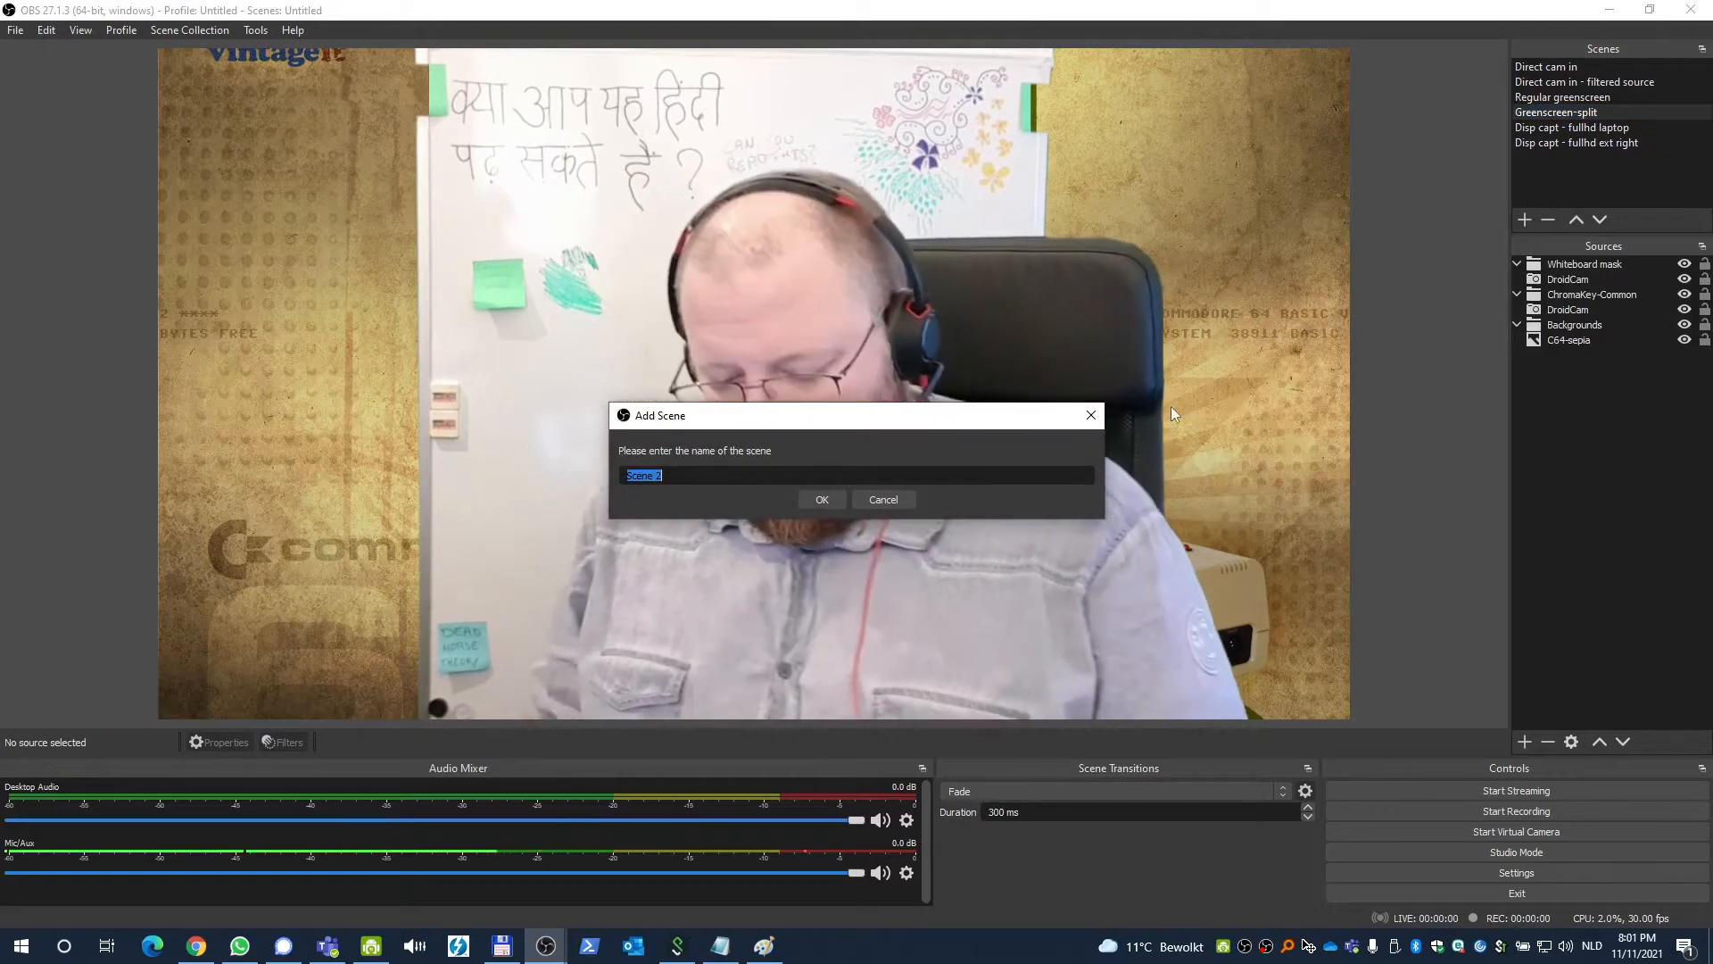
type("demo\\")
key("Return")
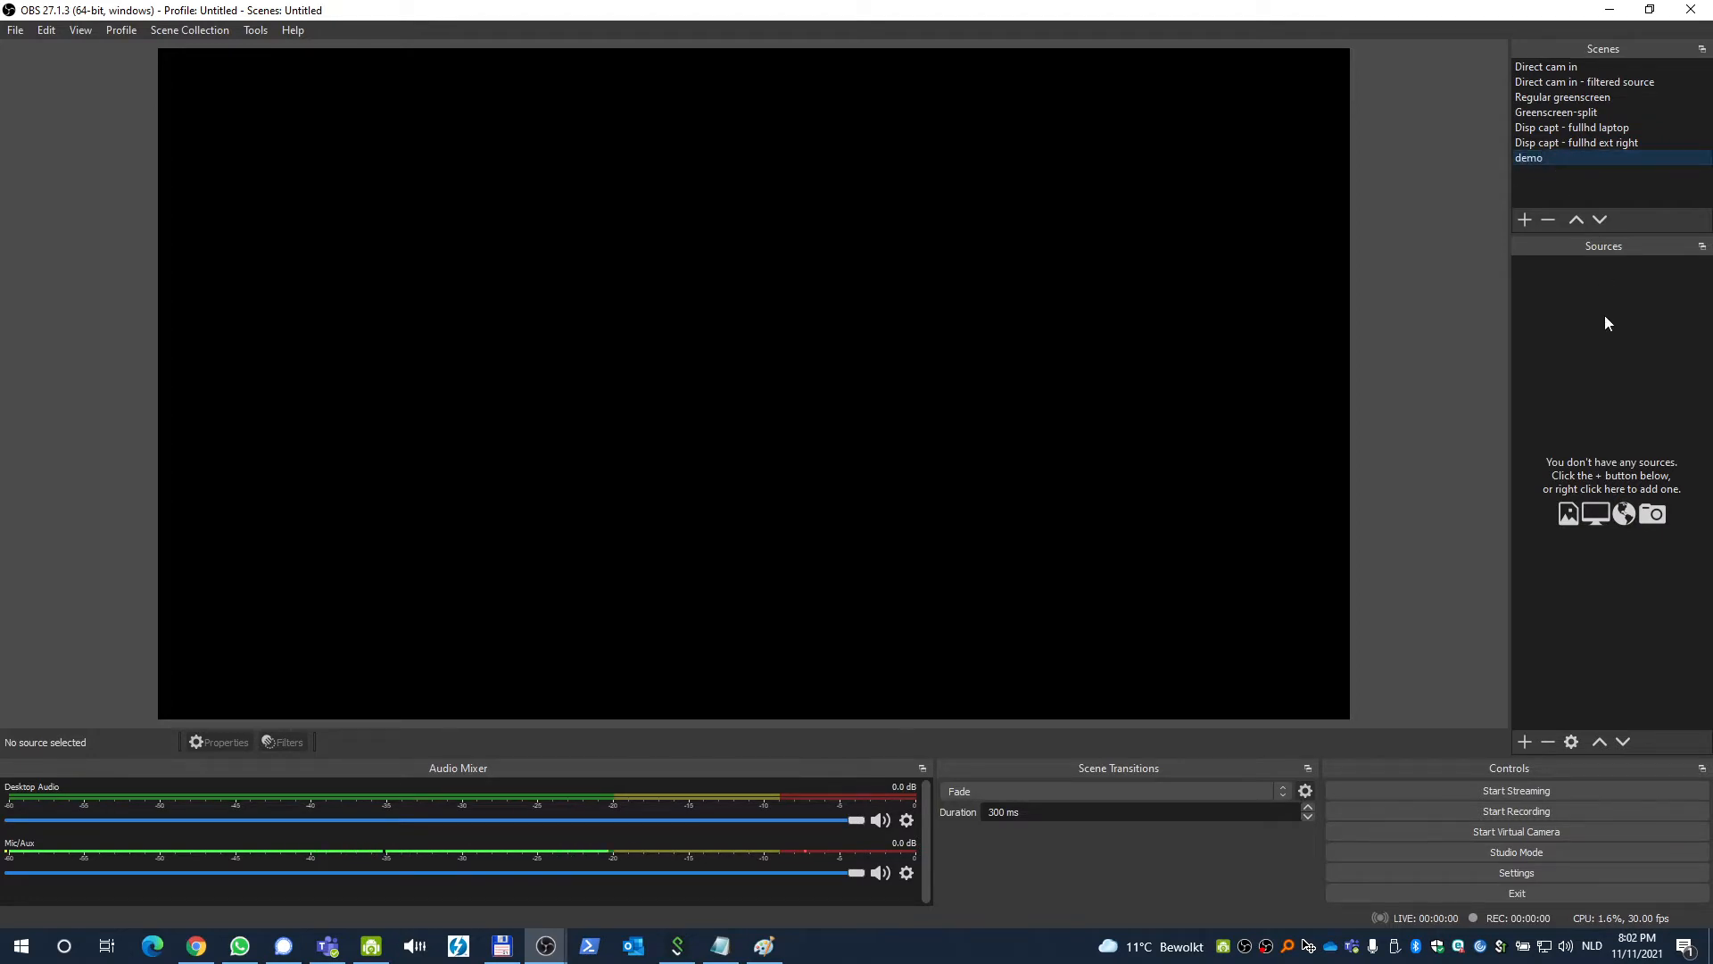
Add the DroidCam video capture device source and stretch it to fill the whole canvas.
left_click(1523, 742)
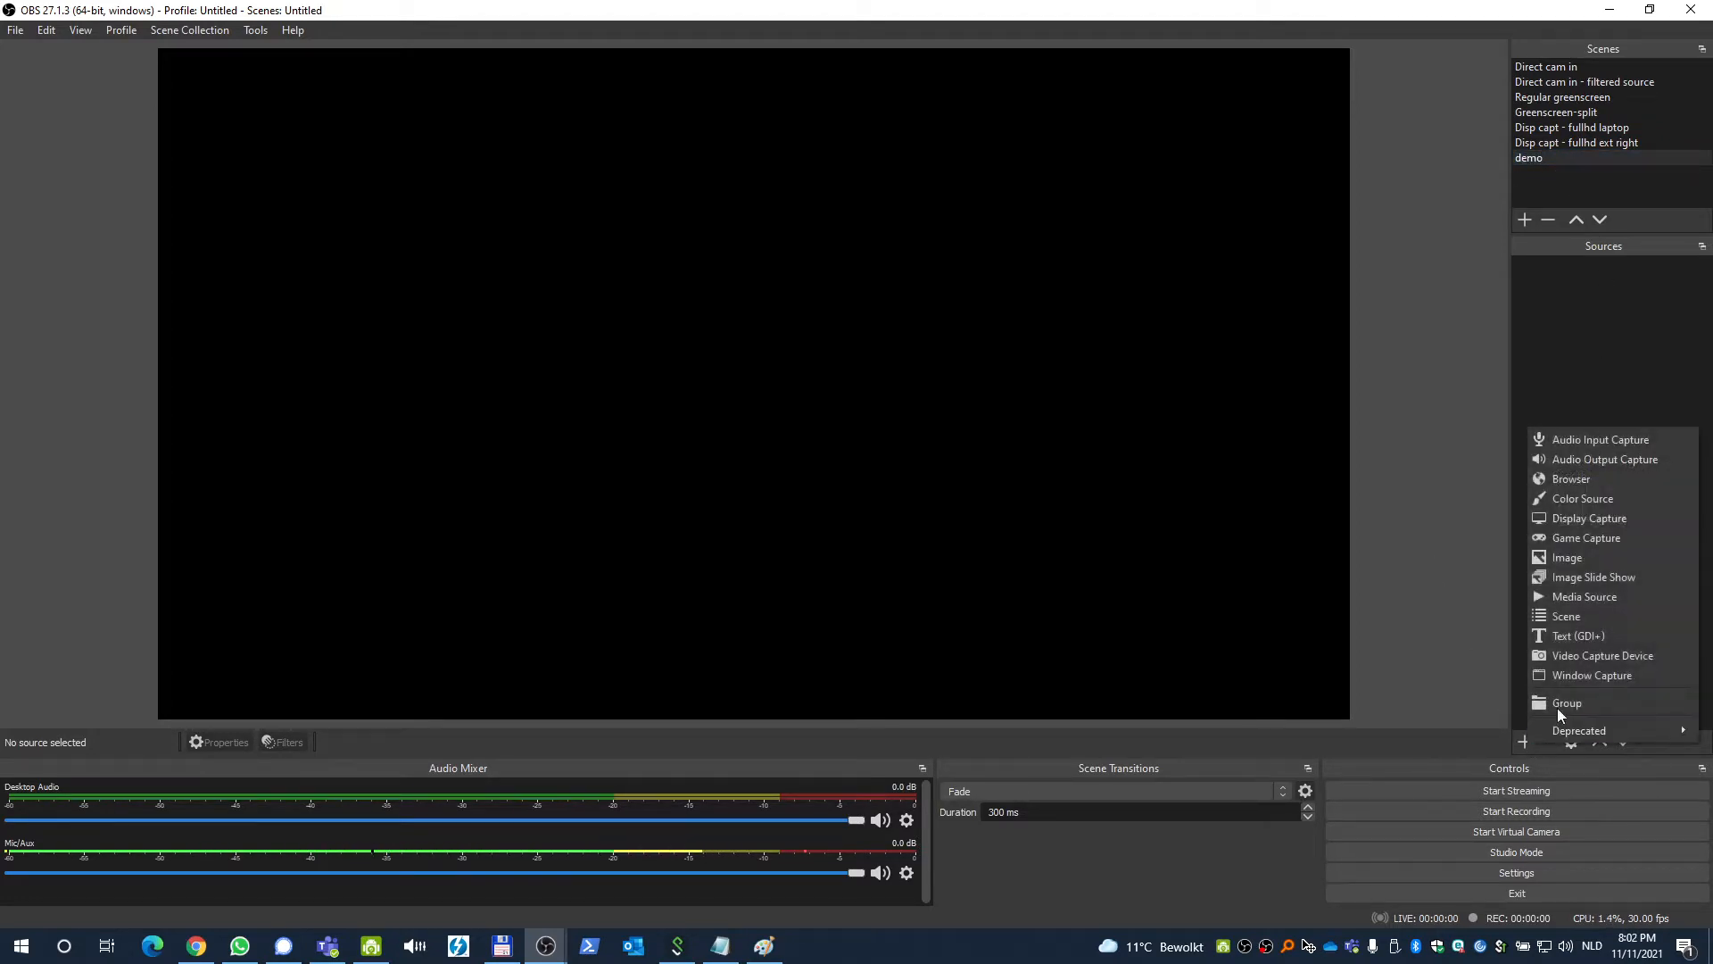
left_click(1582, 660)
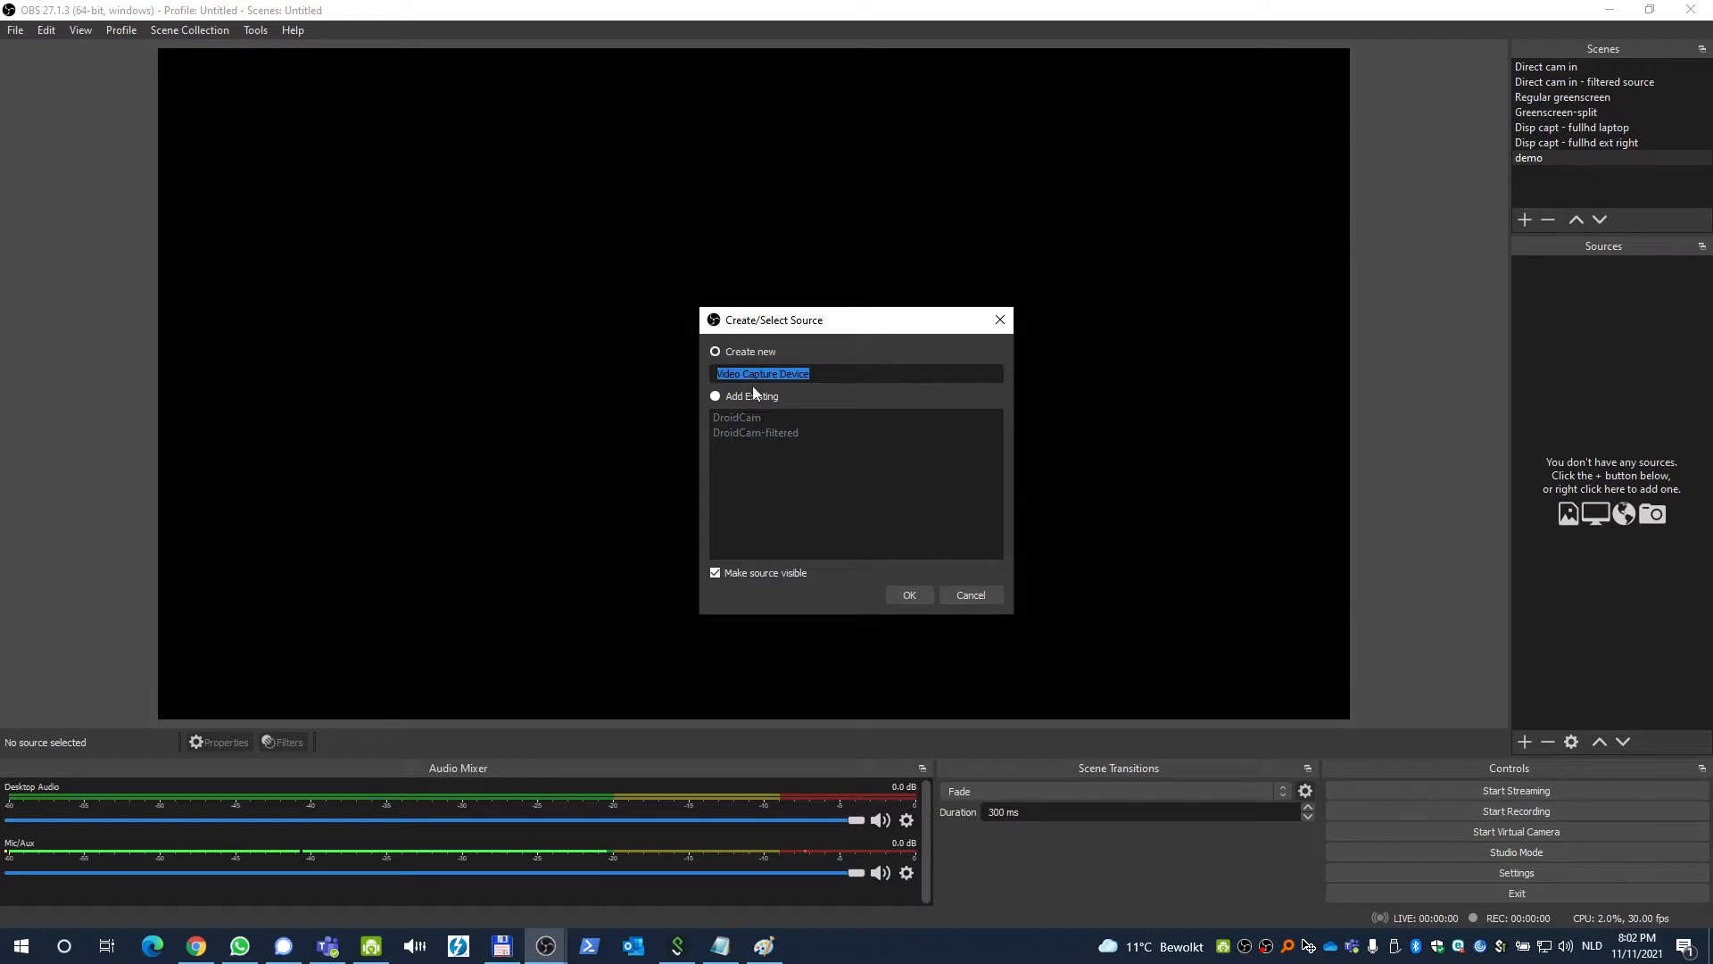
left_click(909, 596)
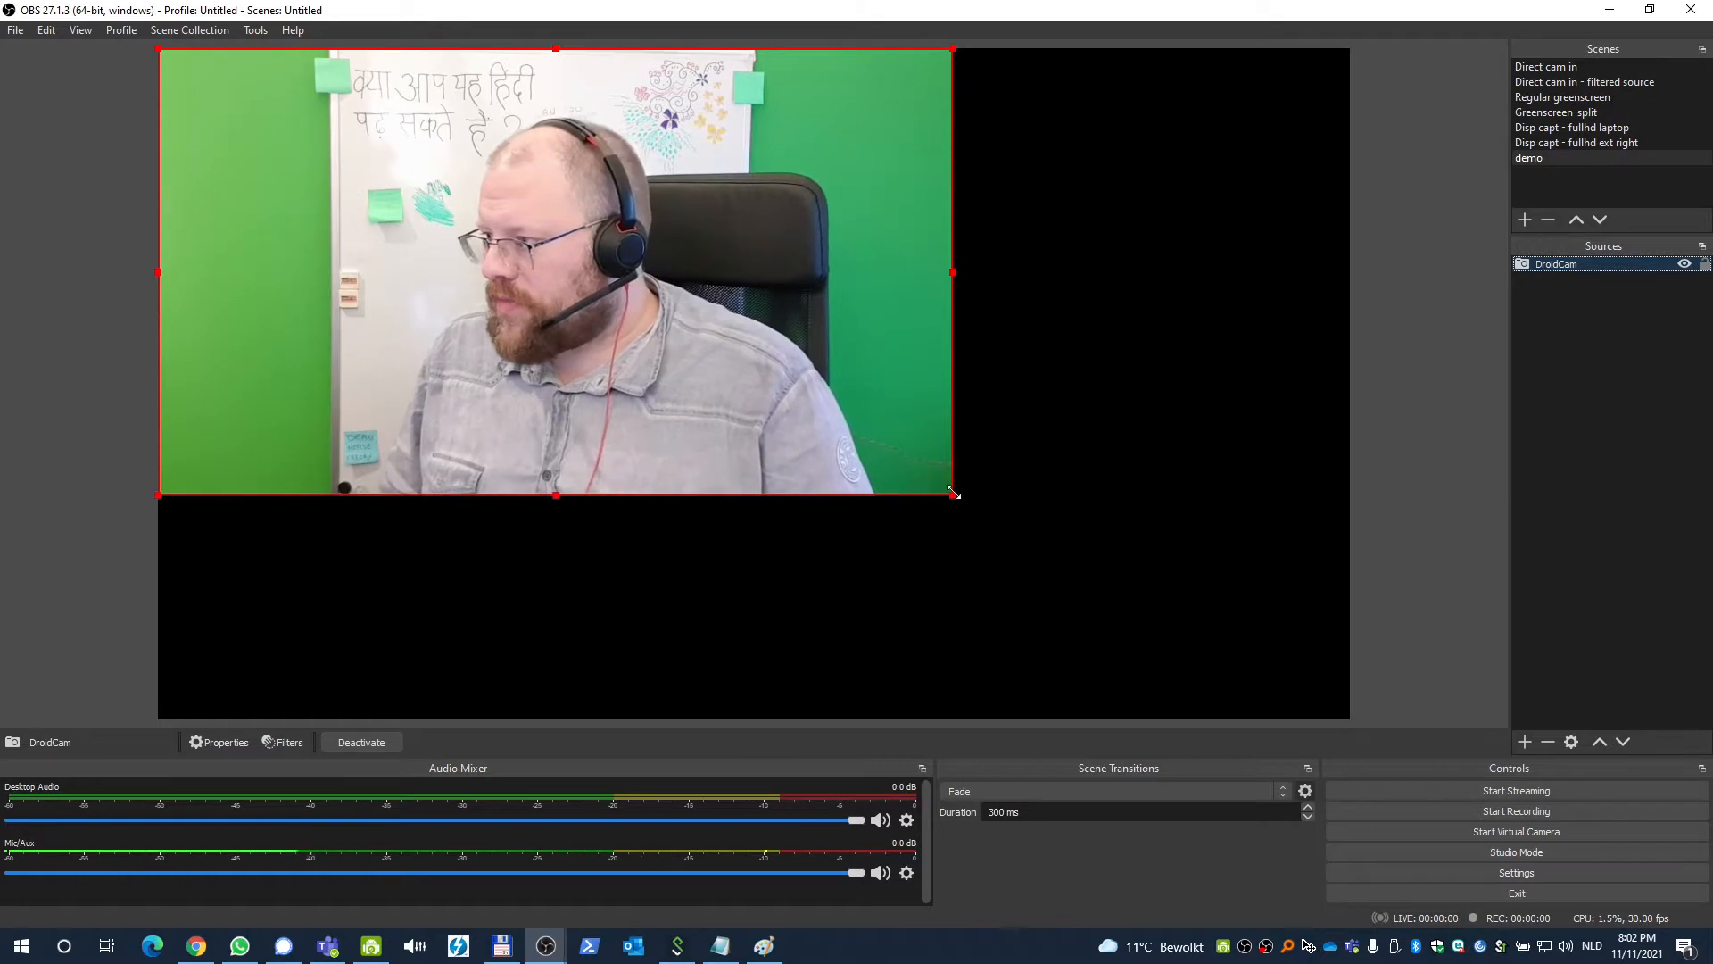
left_click_drag(954, 489, 1319, 719)
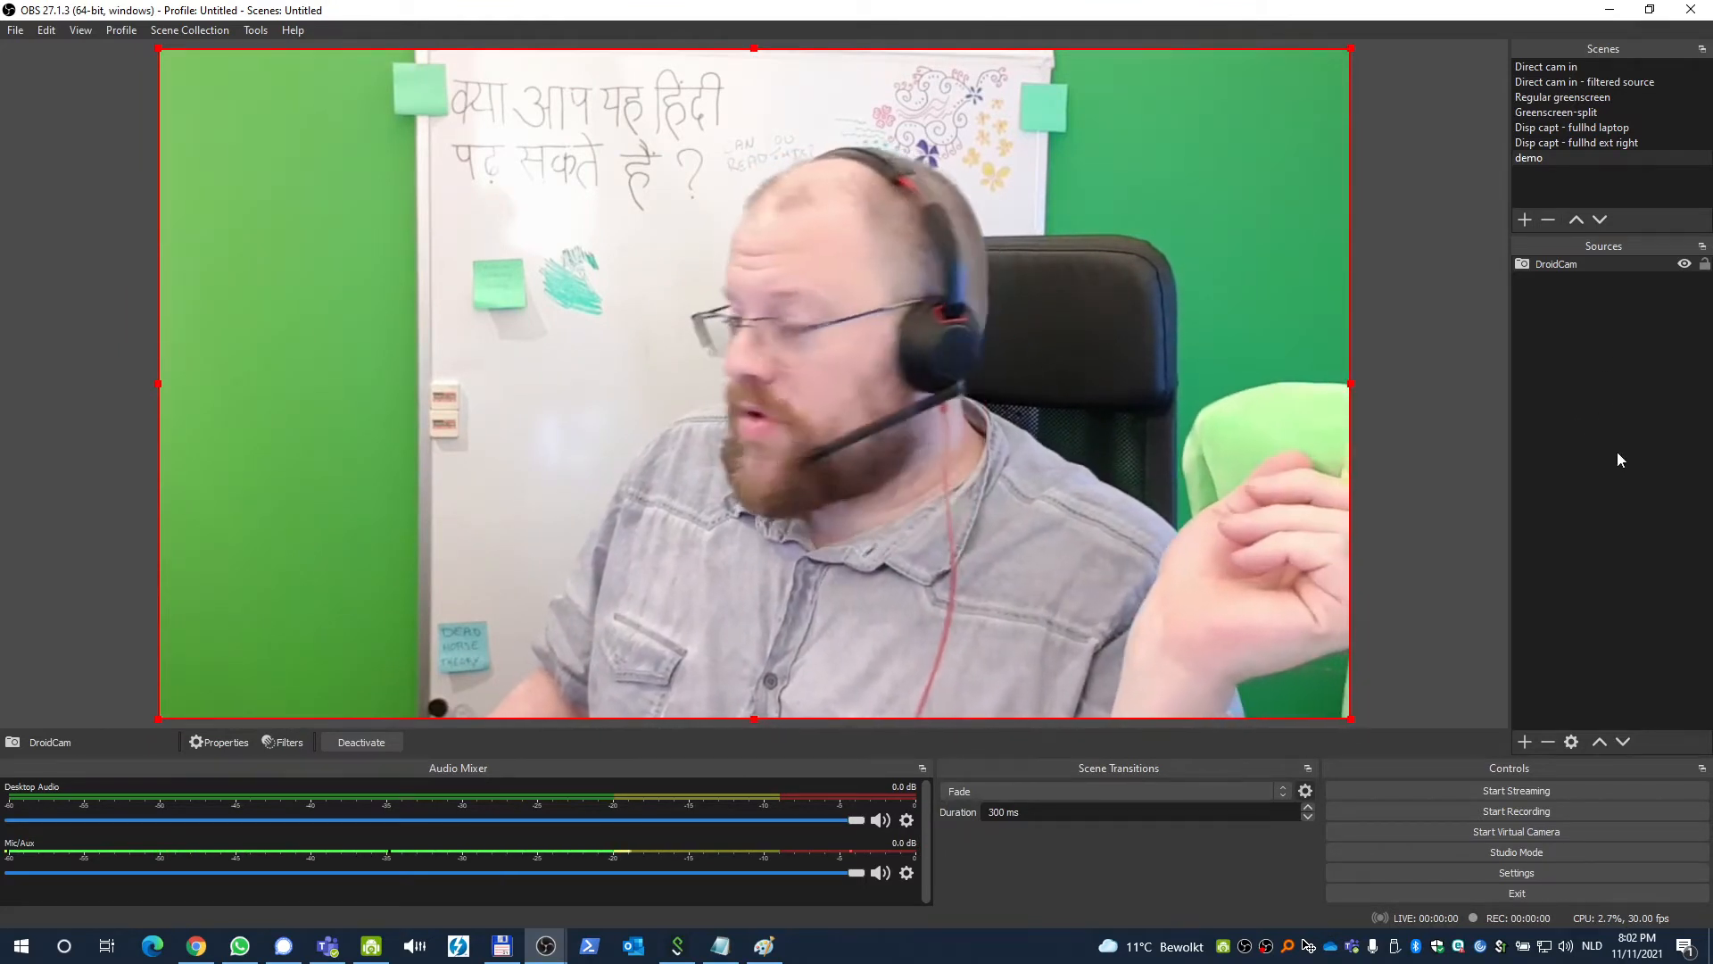
Add the existing C64-sepia image source to the demo scene.
left_click(1525, 741)
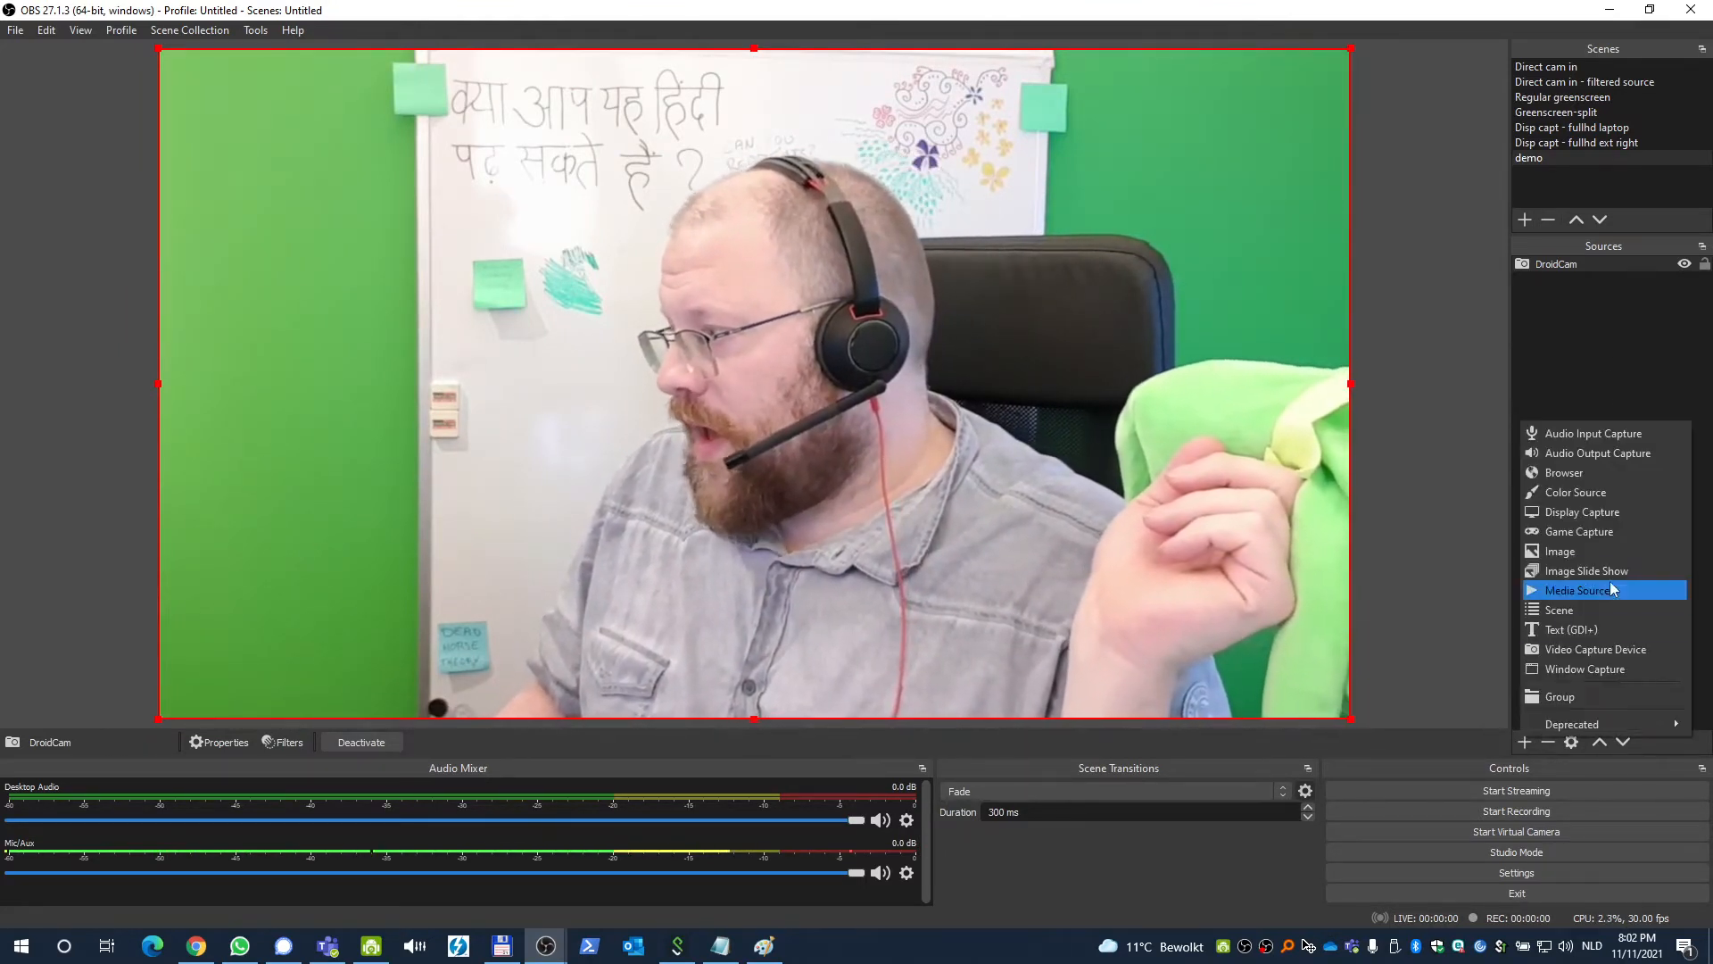
left_click(1604, 556)
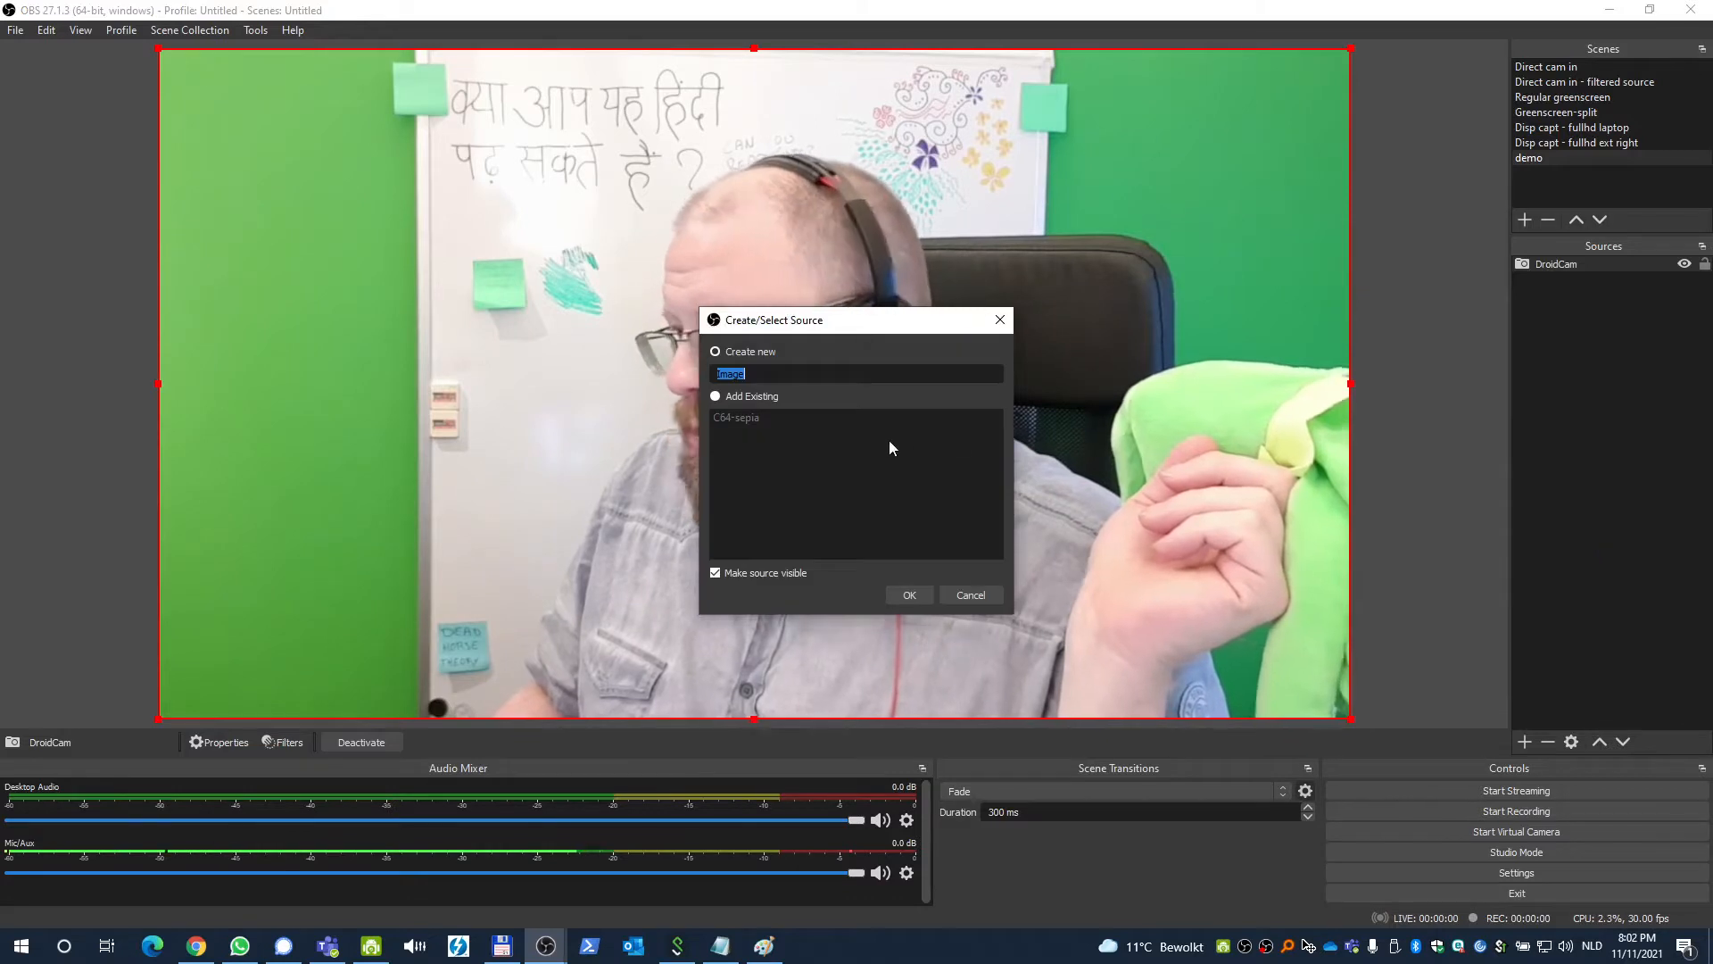
left_click(757, 398)
left_click(748, 419)
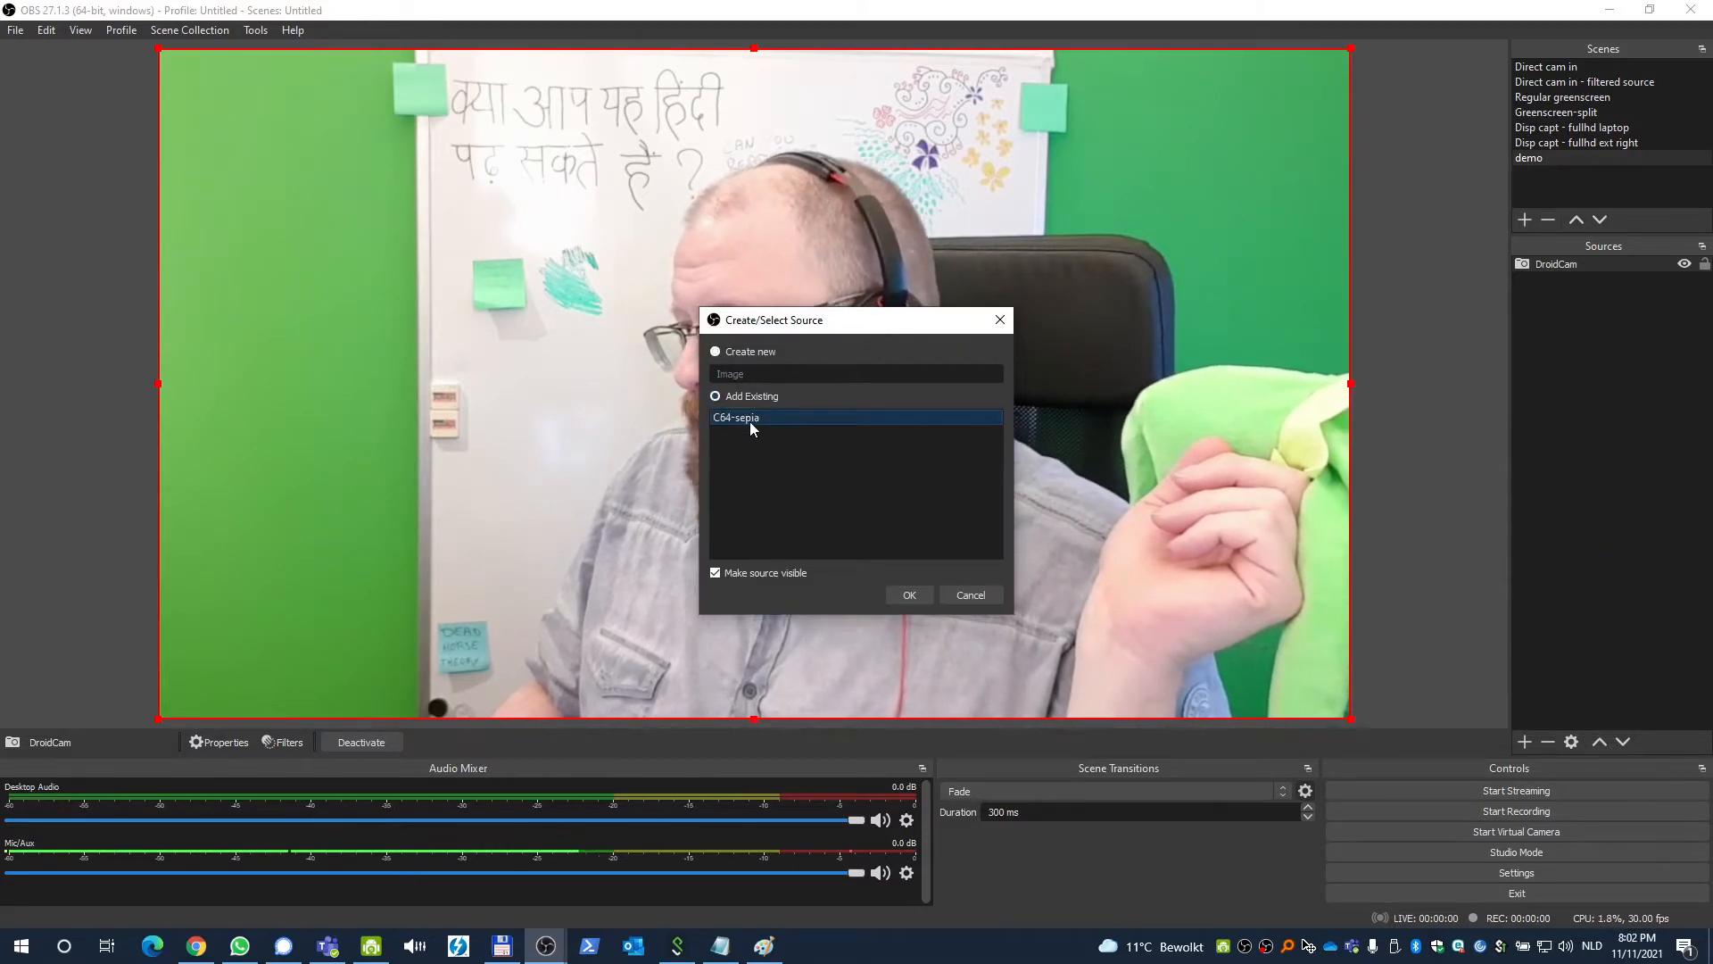
left_click(910, 595)
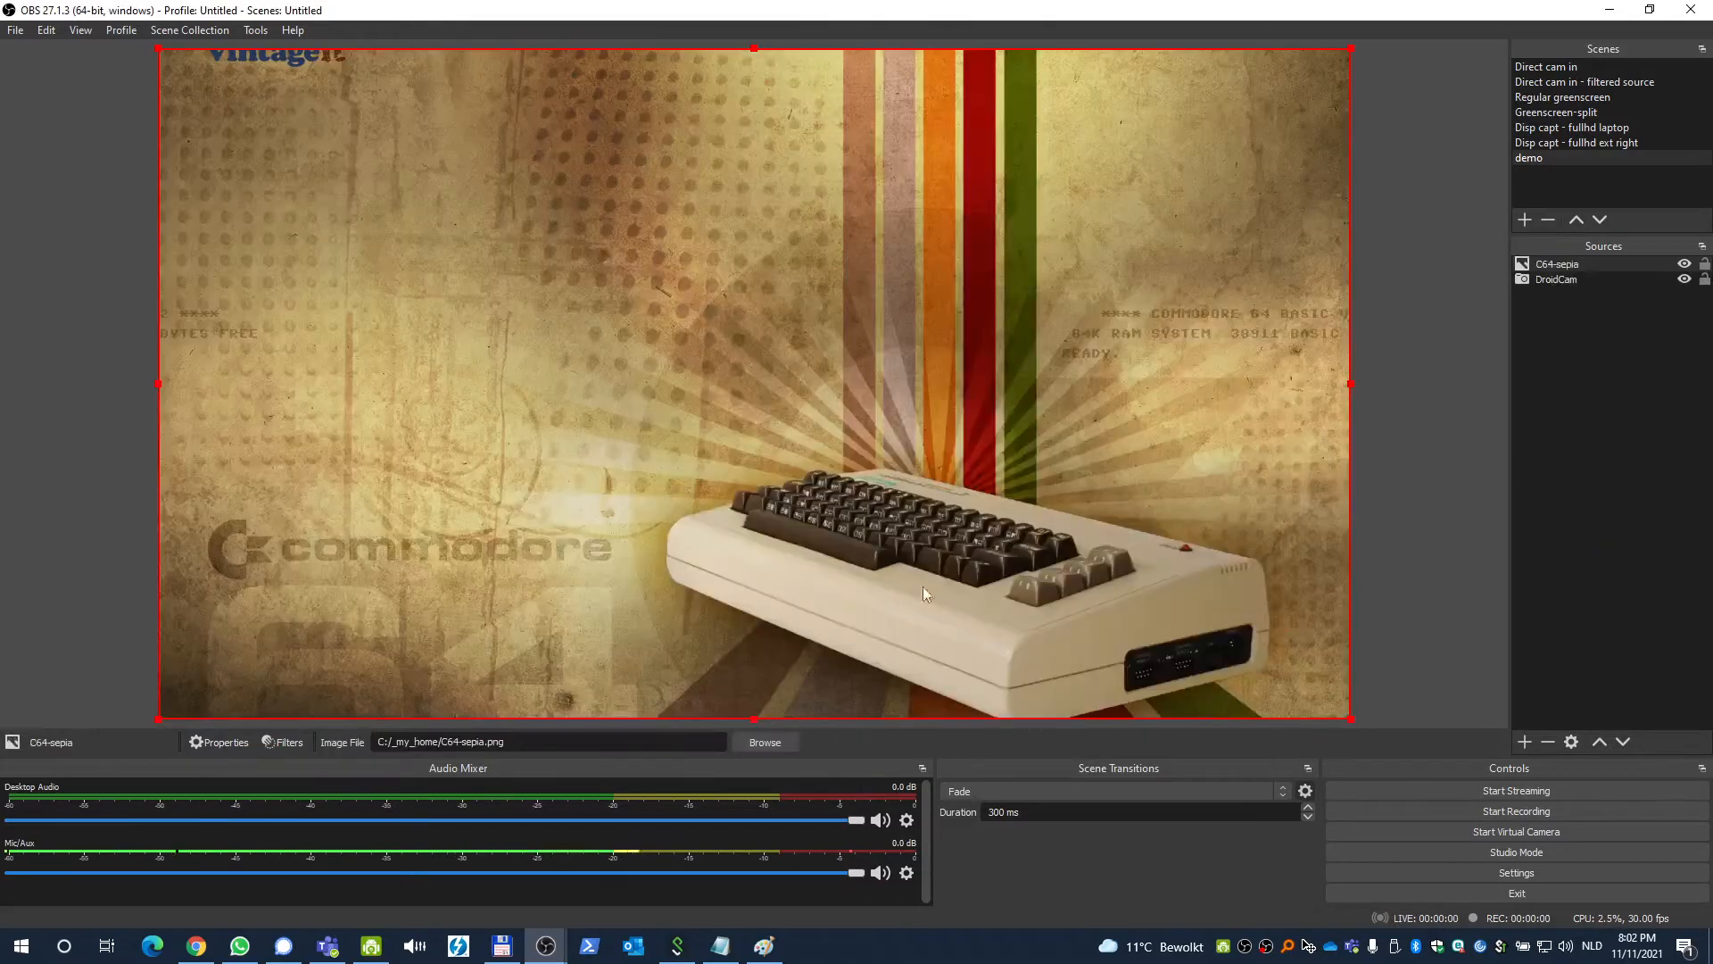
Move the C64-sepia image below DroidCam in the source order.
left_click(794, 335)
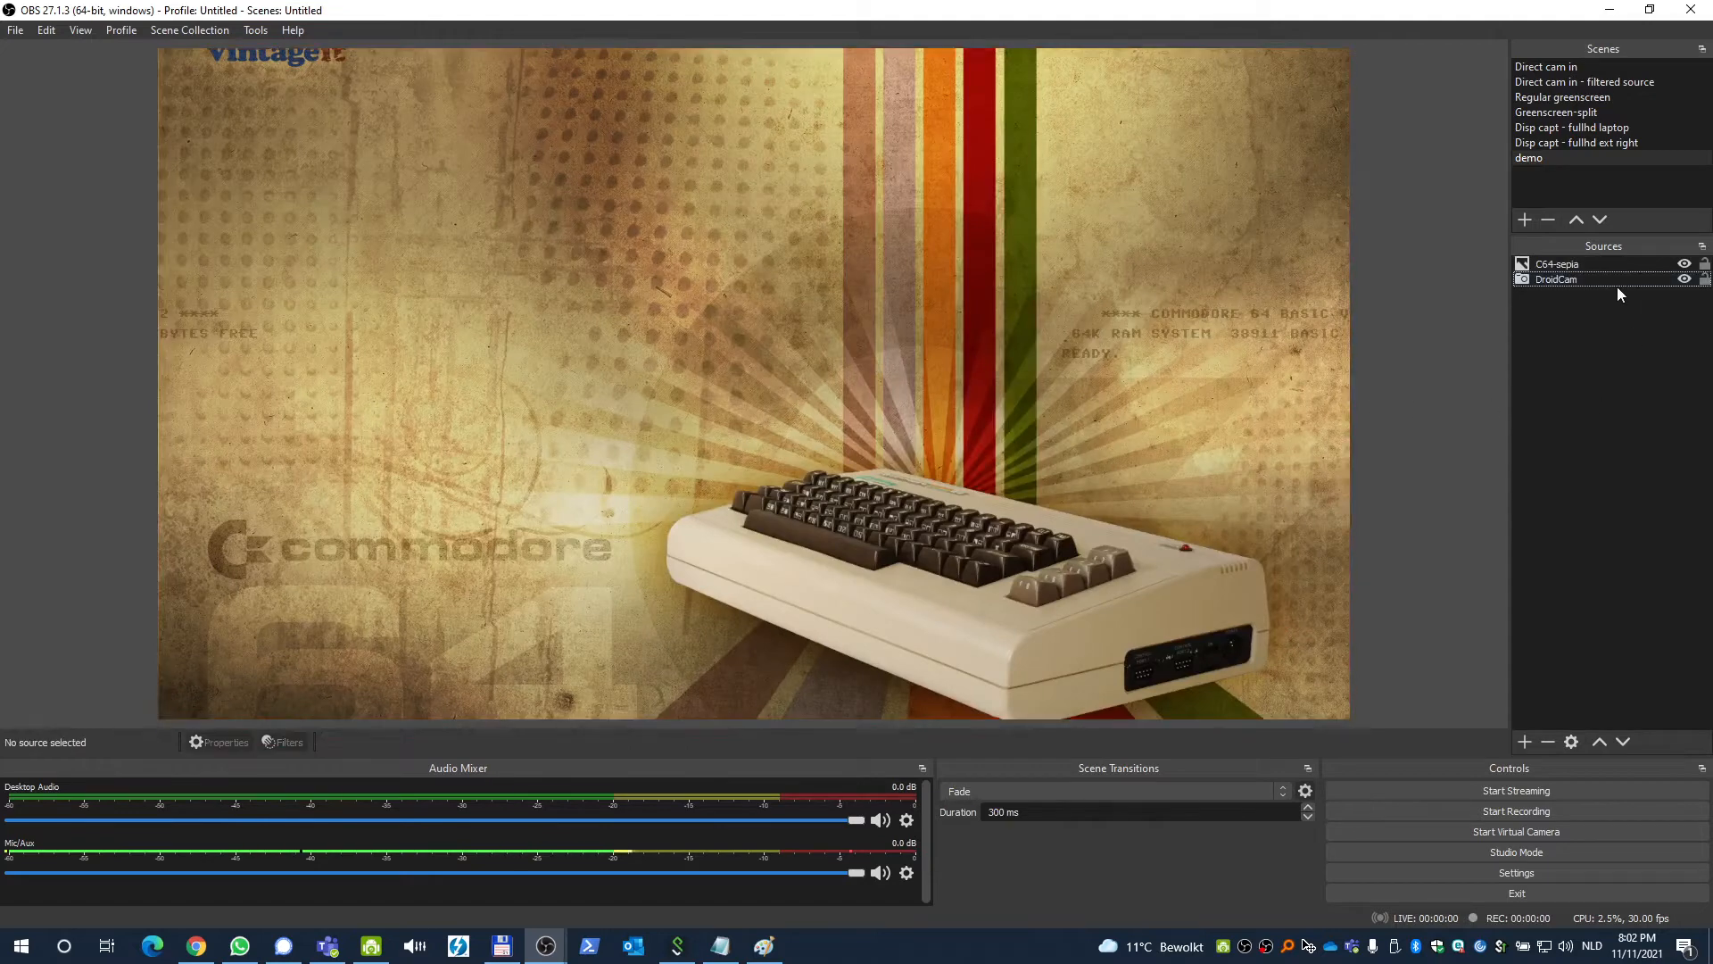
left_click(1579, 265)
left_click_drag(1563, 264, 1558, 281)
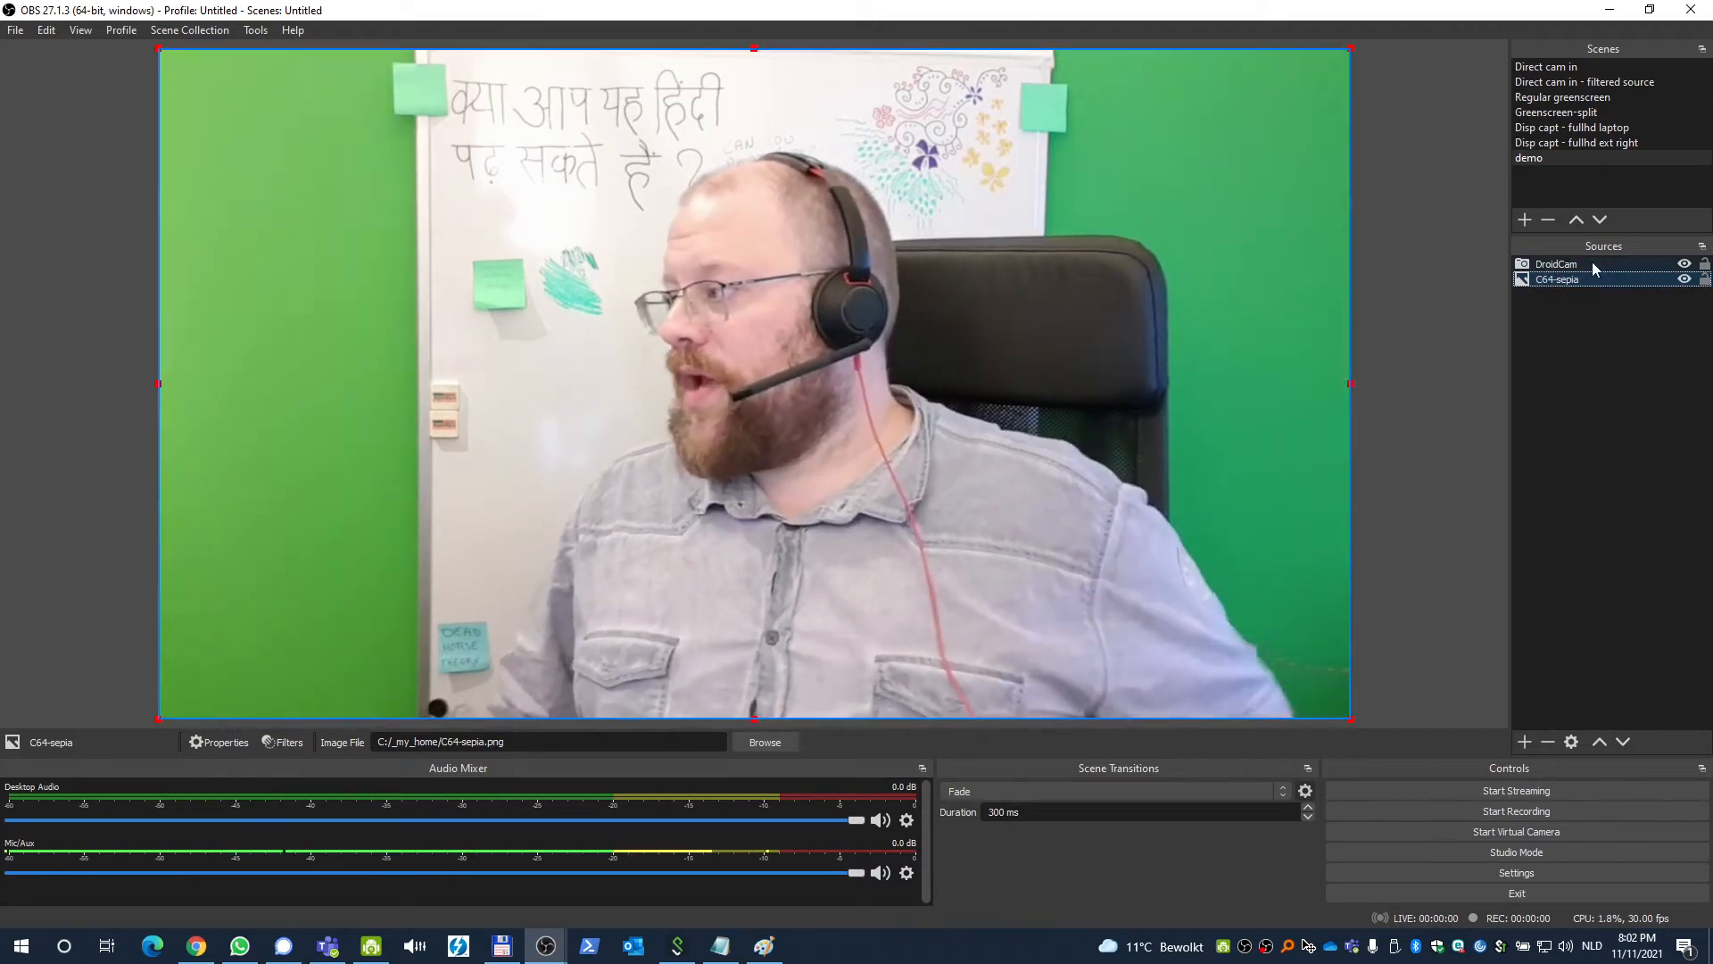
Open the filters of the DroidCam source.
left_click(1594, 266)
left_click(279, 743)
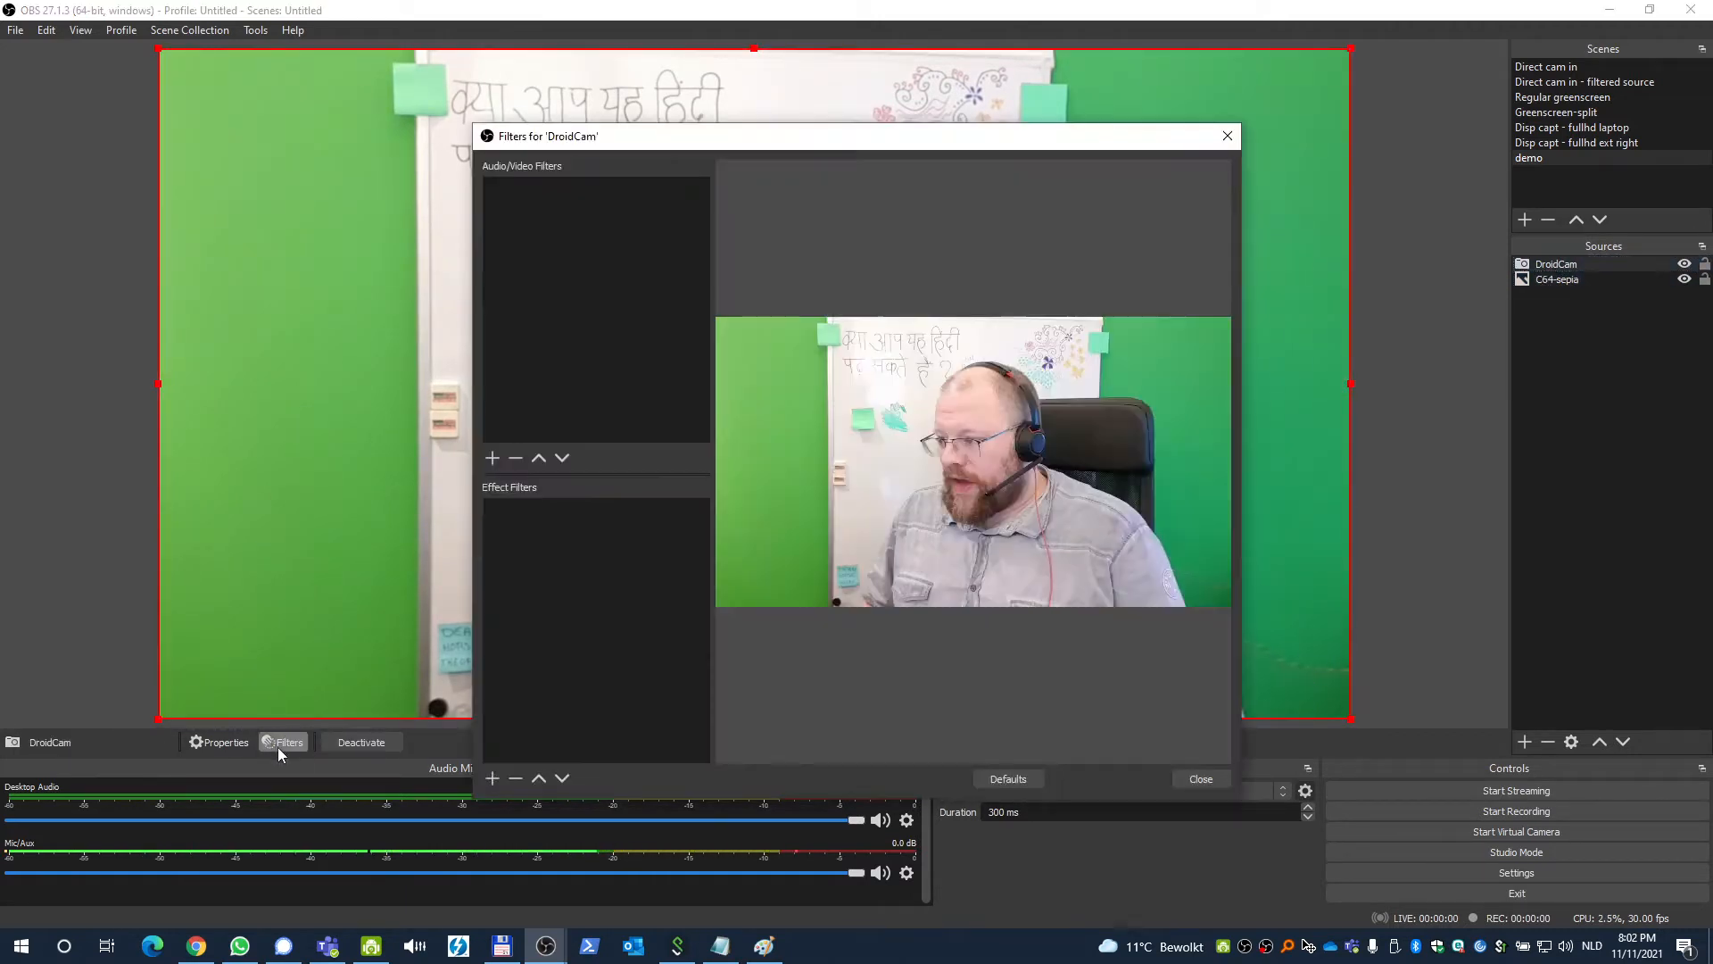
left_click(490, 782)
left_click(622, 593)
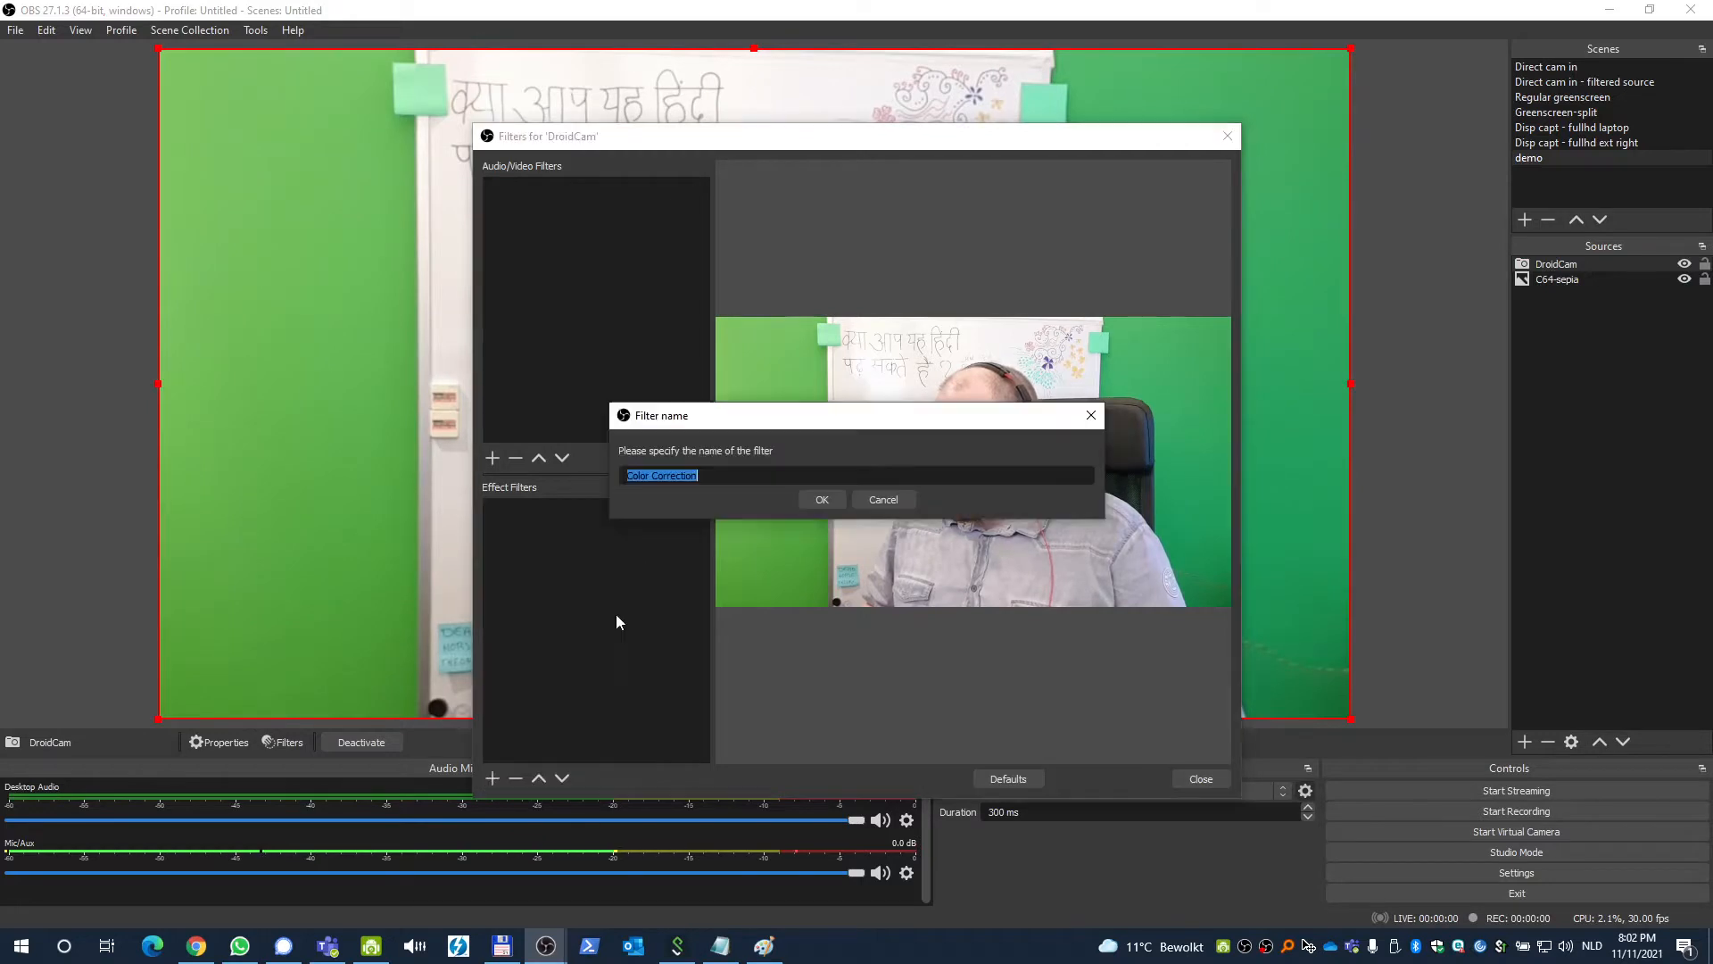
left_click(907, 496)
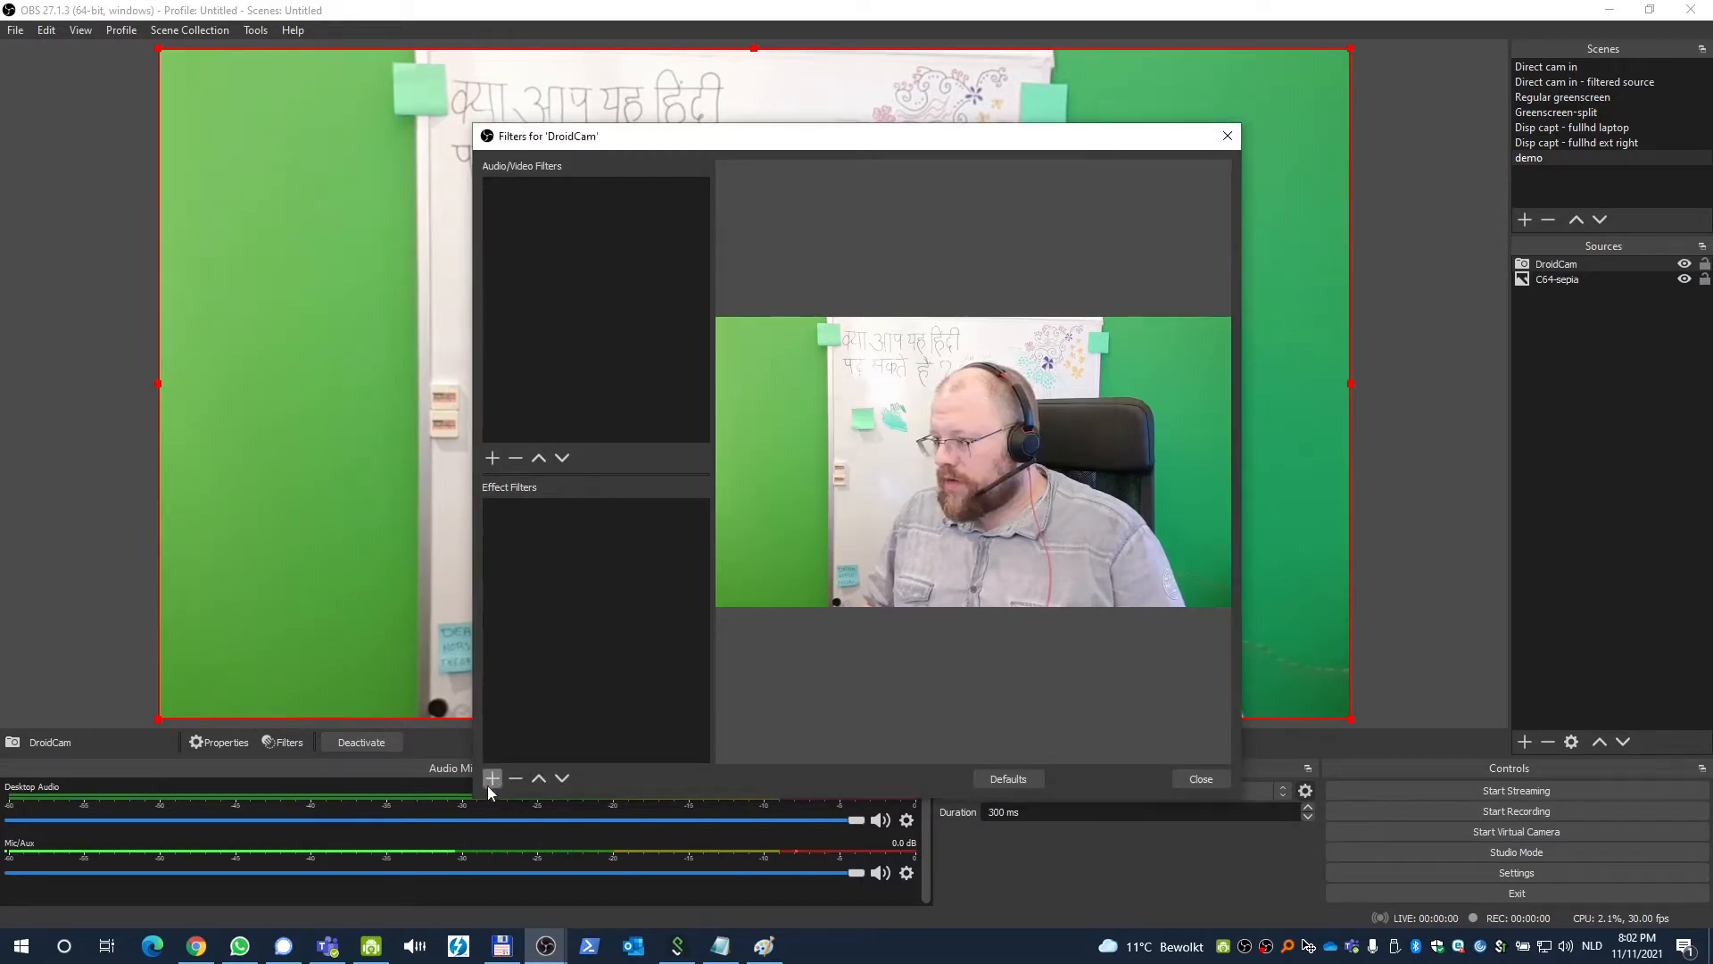
Add a Chroma Key effect filter to the DroidCam source and close the filters window.
left_click(491, 779)
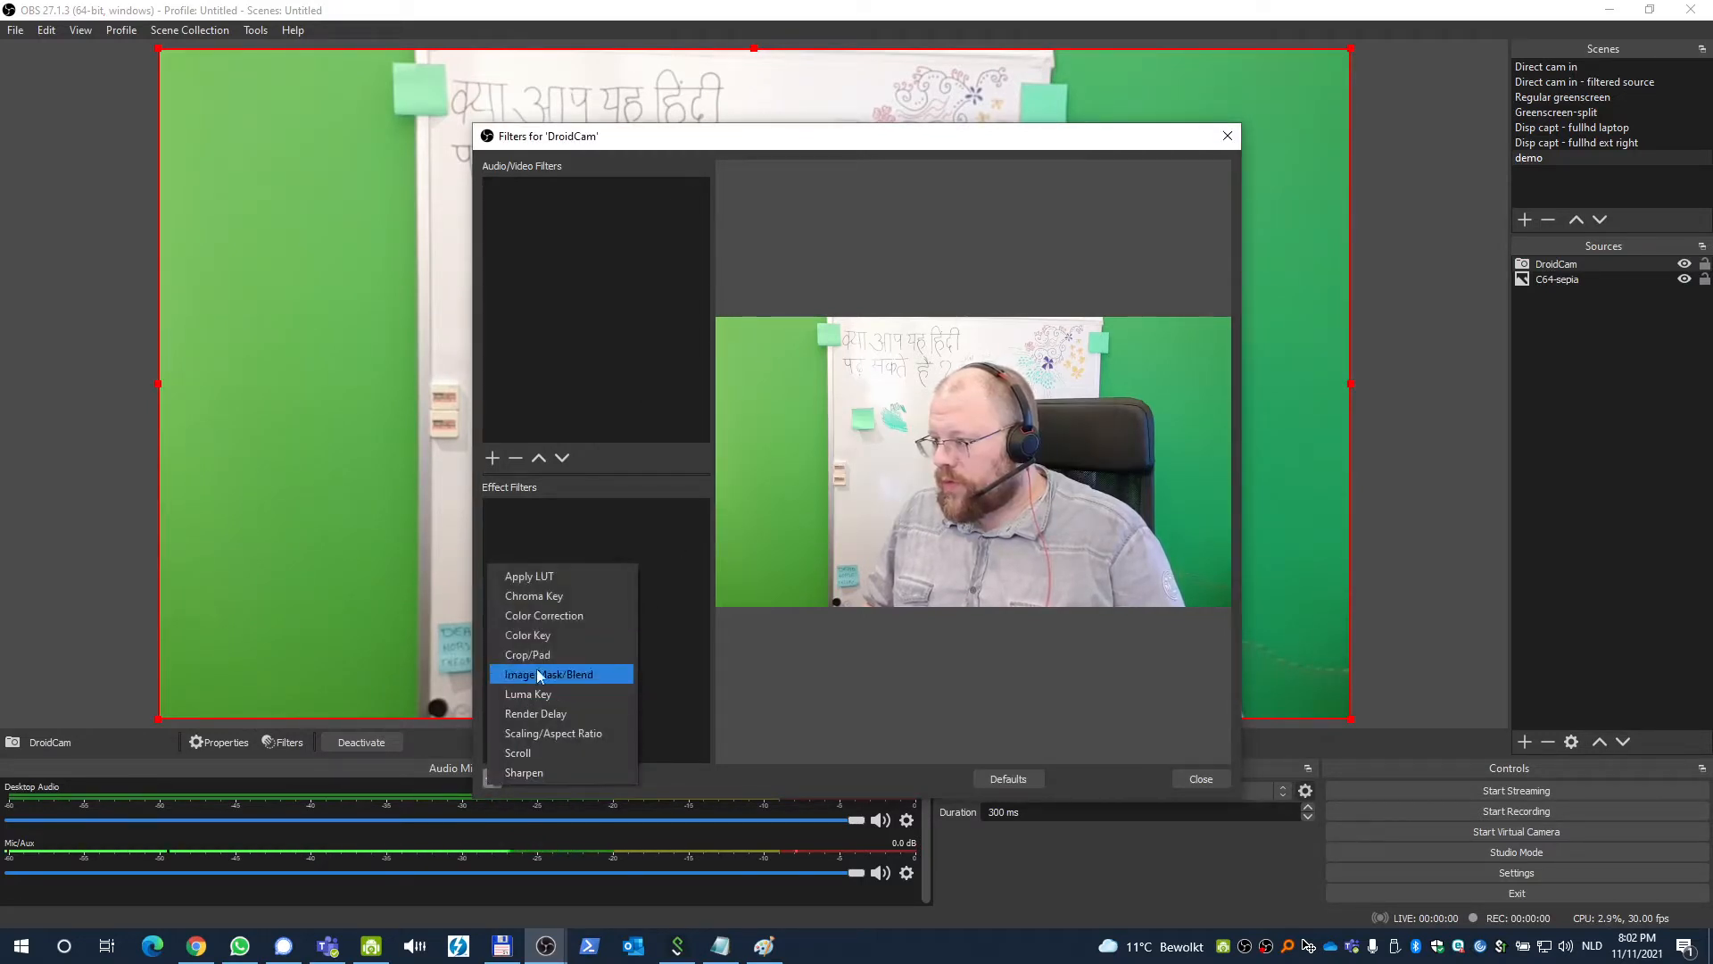
left_click(568, 596)
left_click(821, 501)
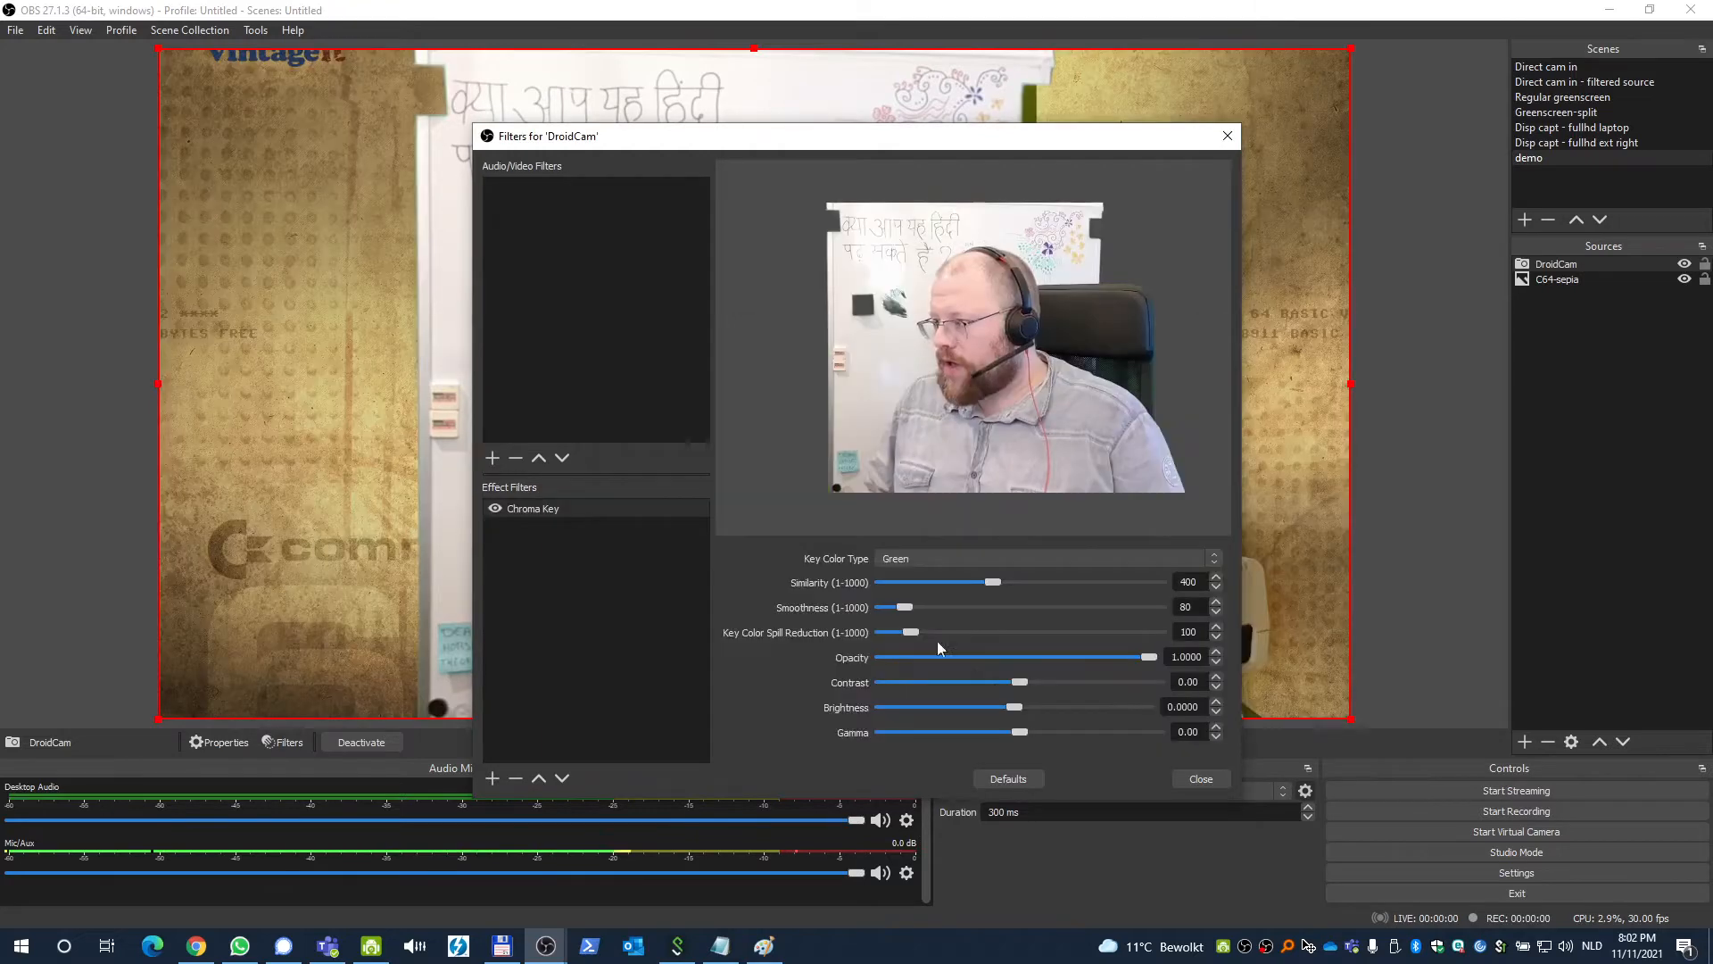
left_click(1176, 773)
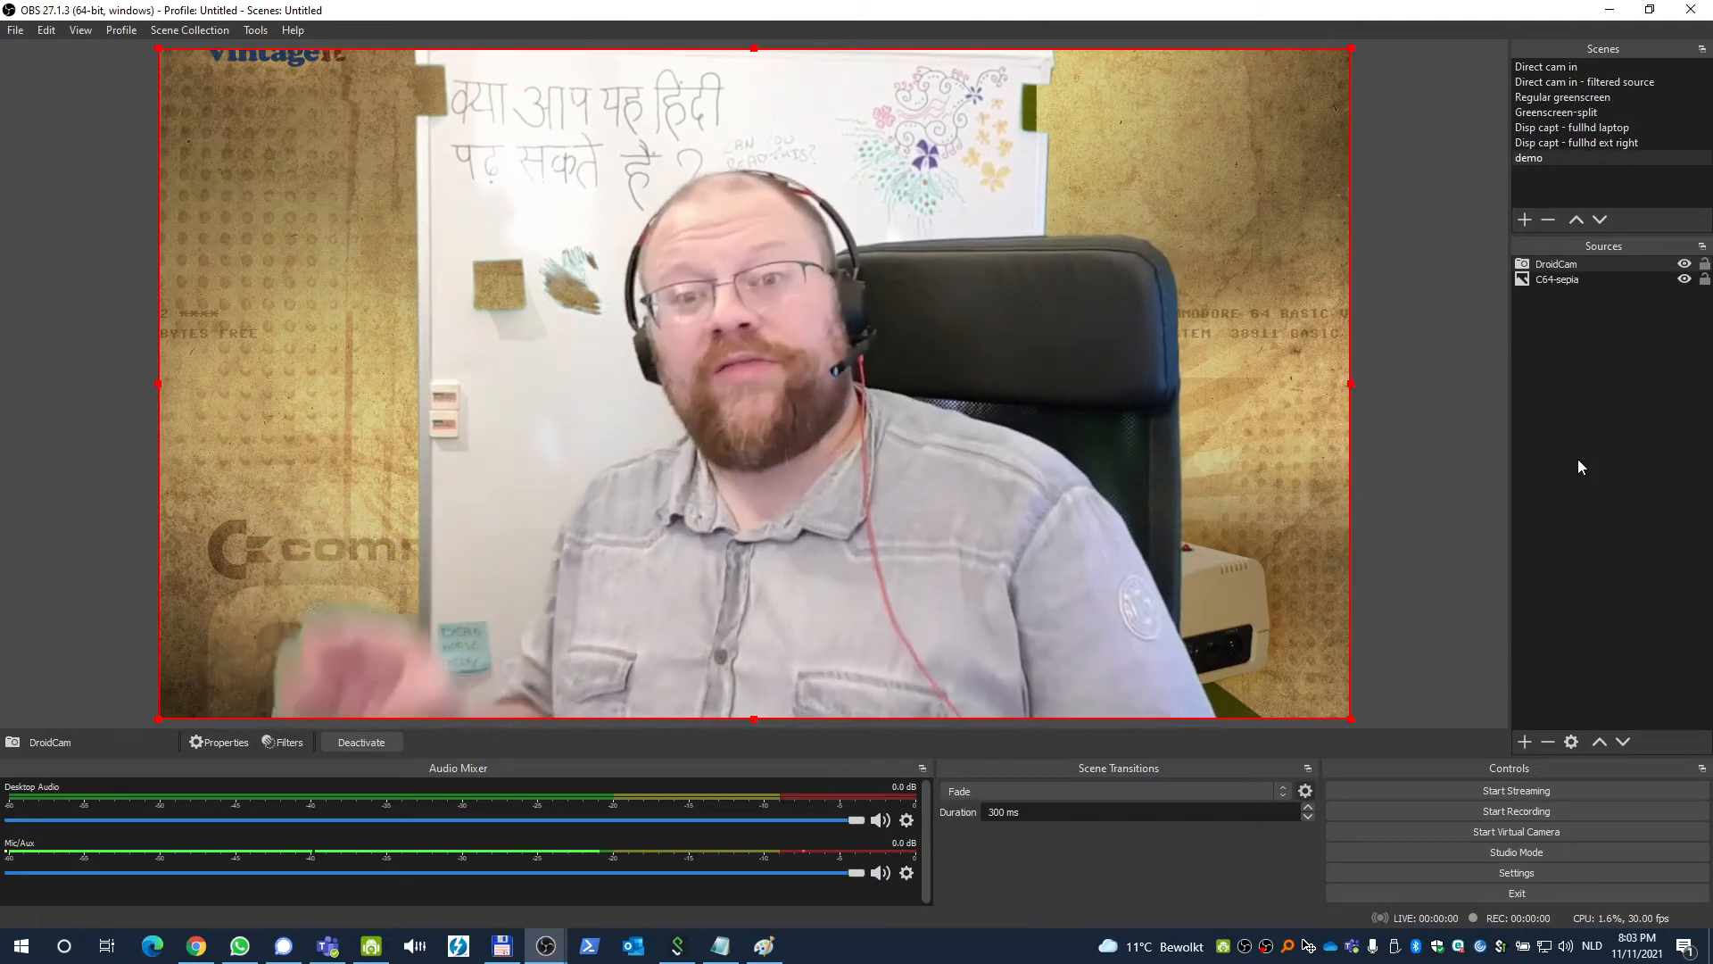
Remove the Chroma Key filter from the DroidCam source.
left_click(1580, 265)
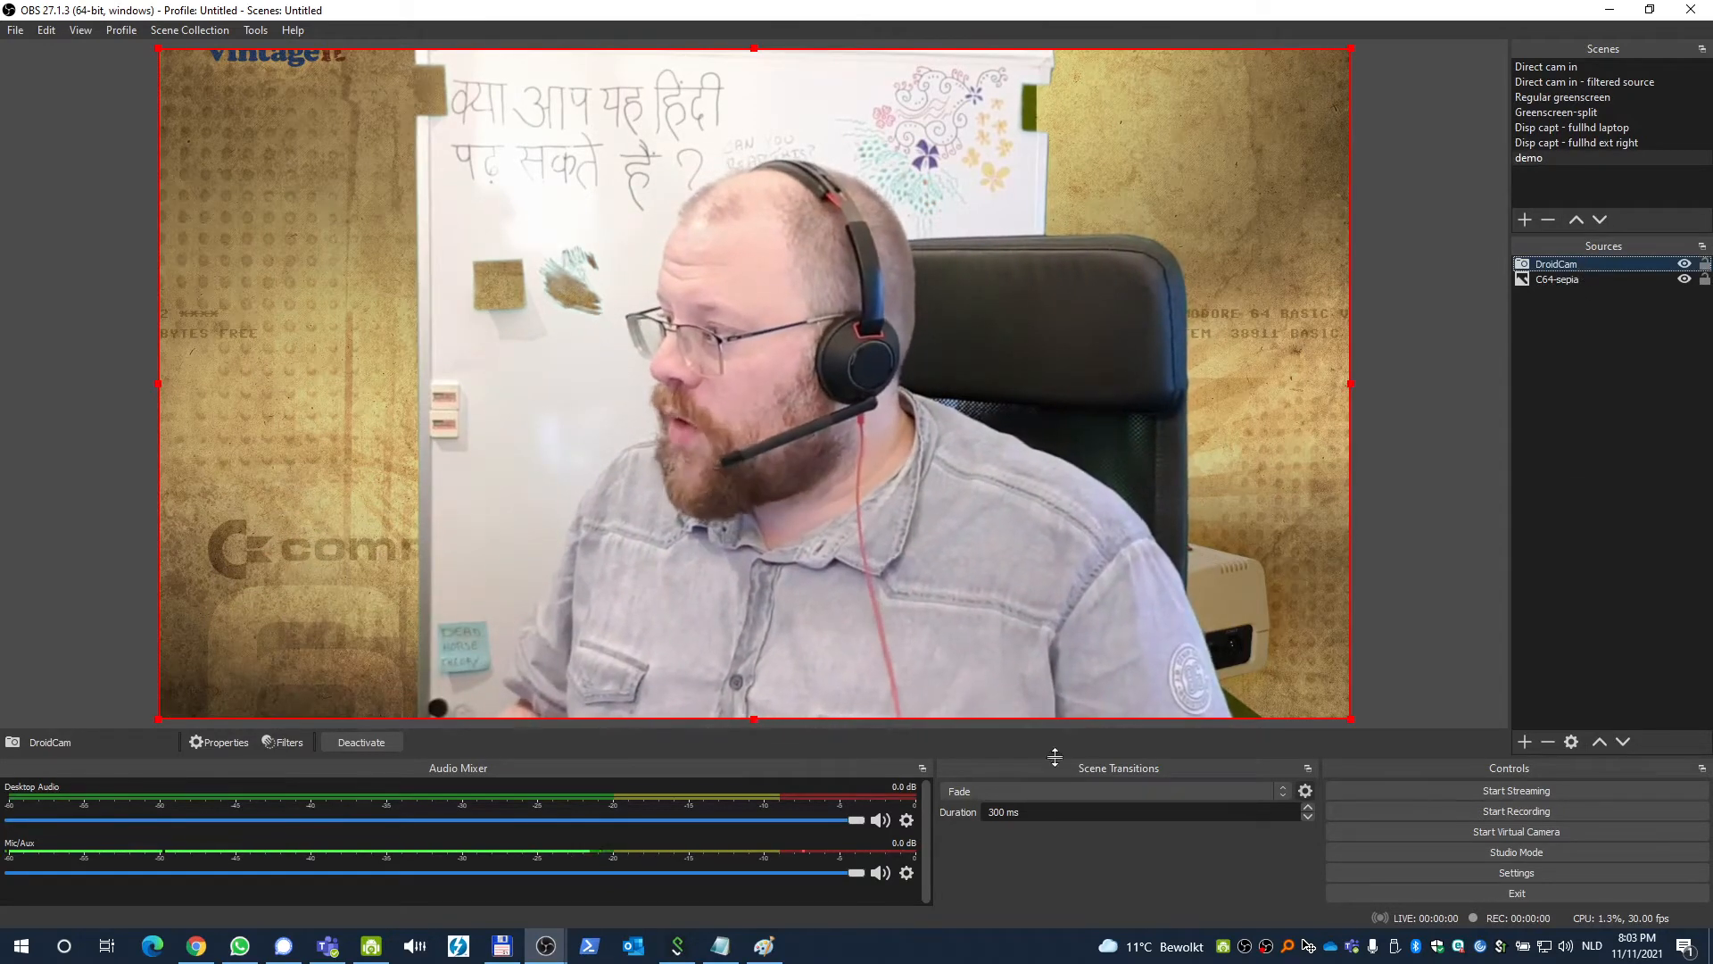
left_click(281, 742)
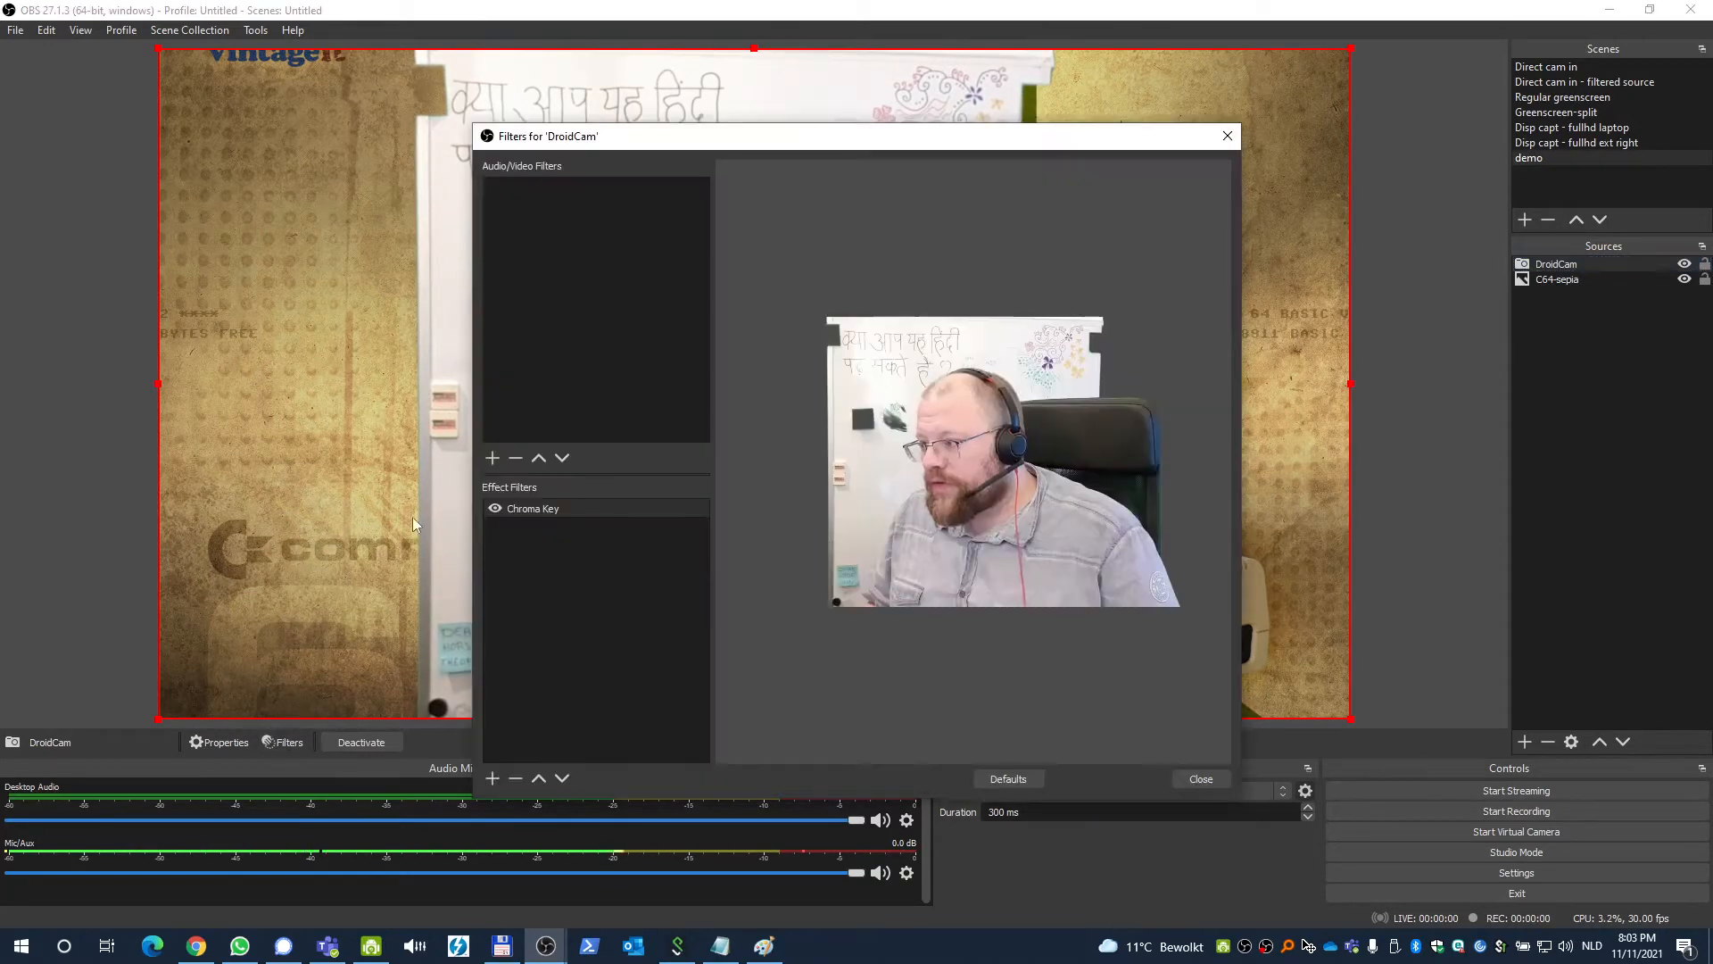
left_click(585, 513)
left_click(515, 779)
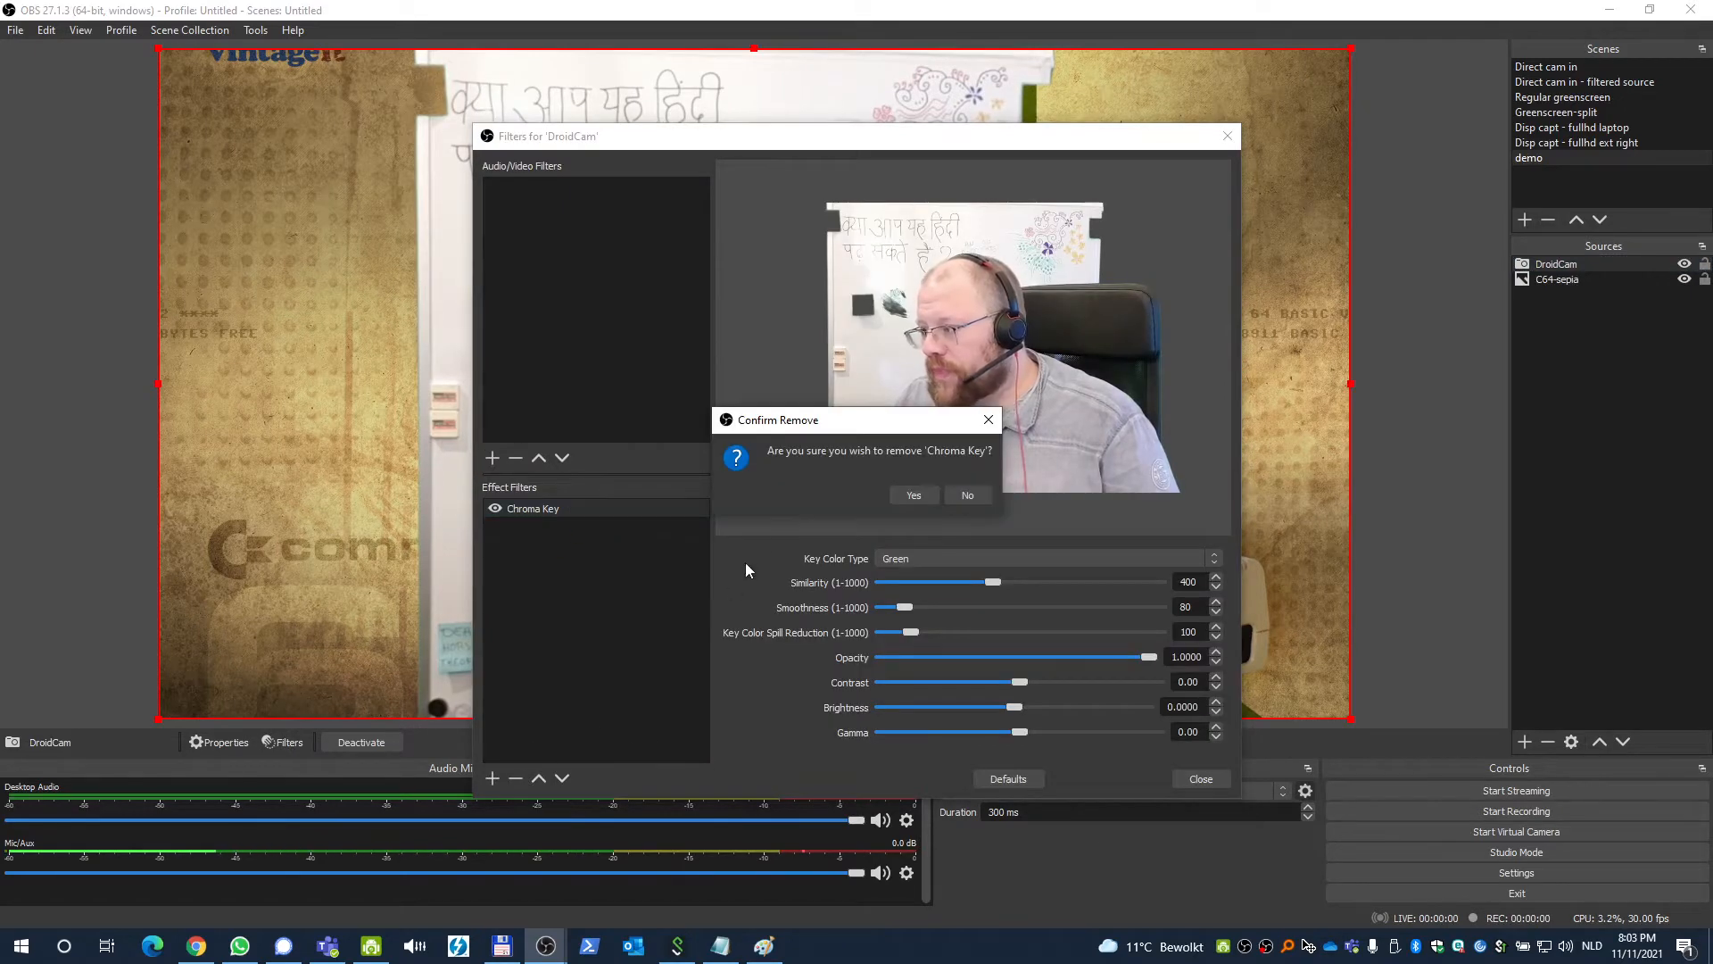
left_click(913, 495)
left_click(1217, 779)
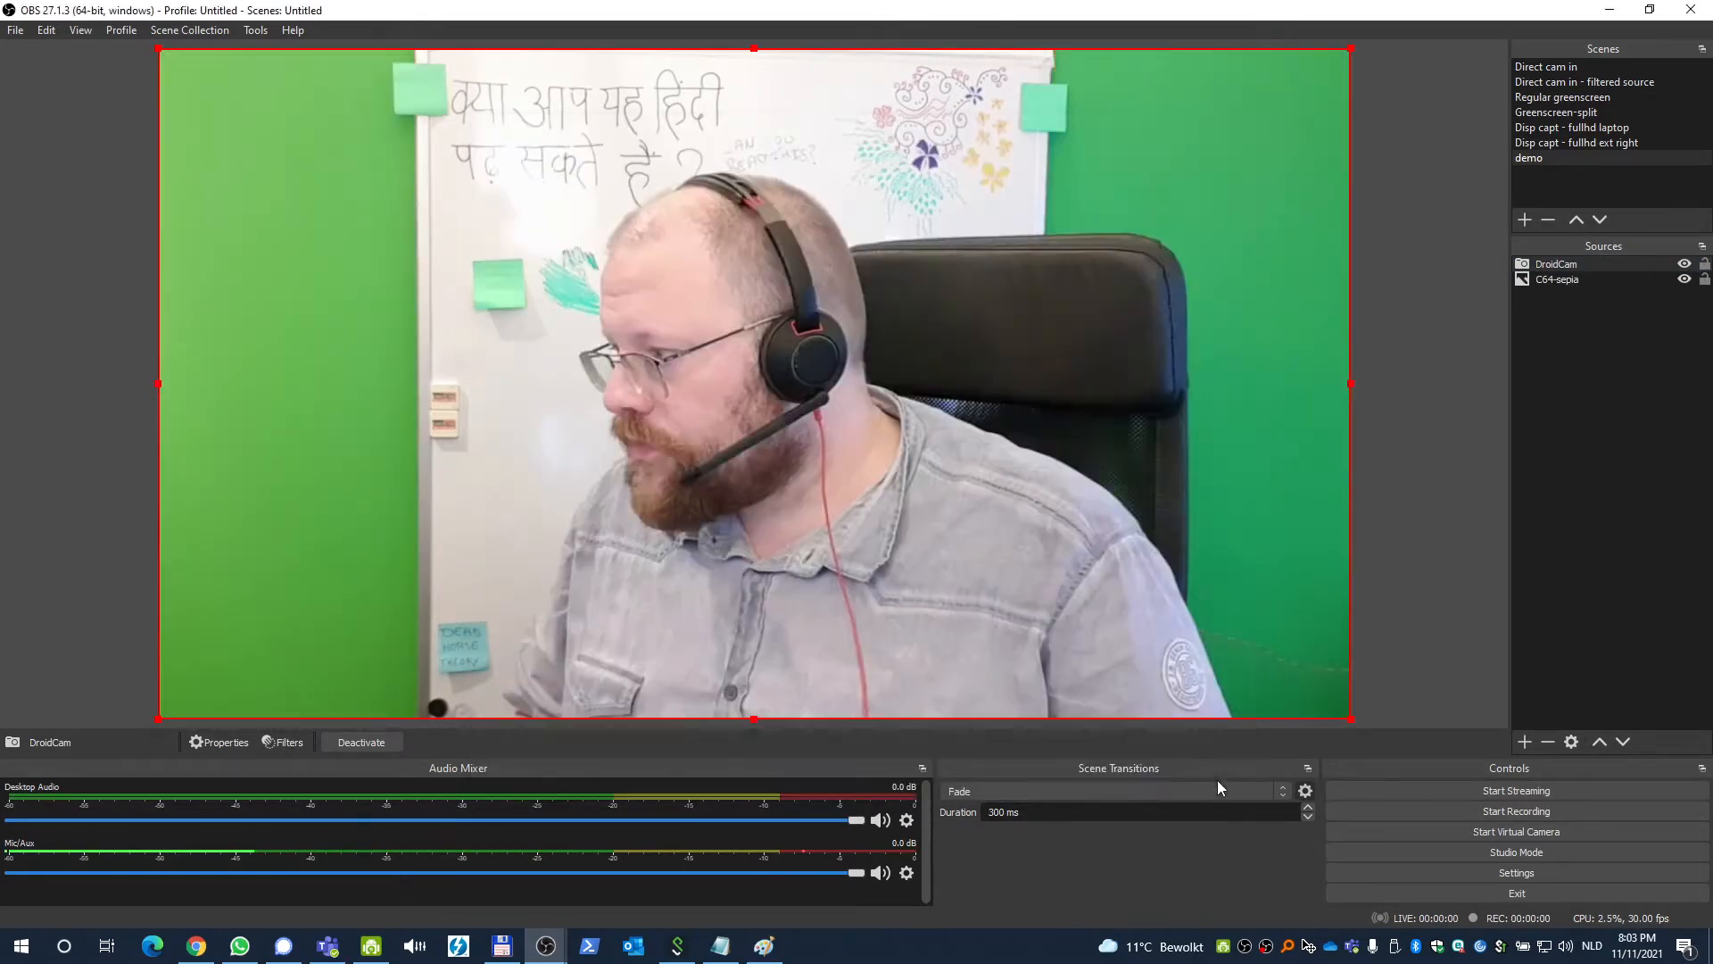
Create a group source named demo-chroma and move the DroidCam source into it.
left_click(1629, 548)
left_click(1525, 742)
left_click(1571, 694)
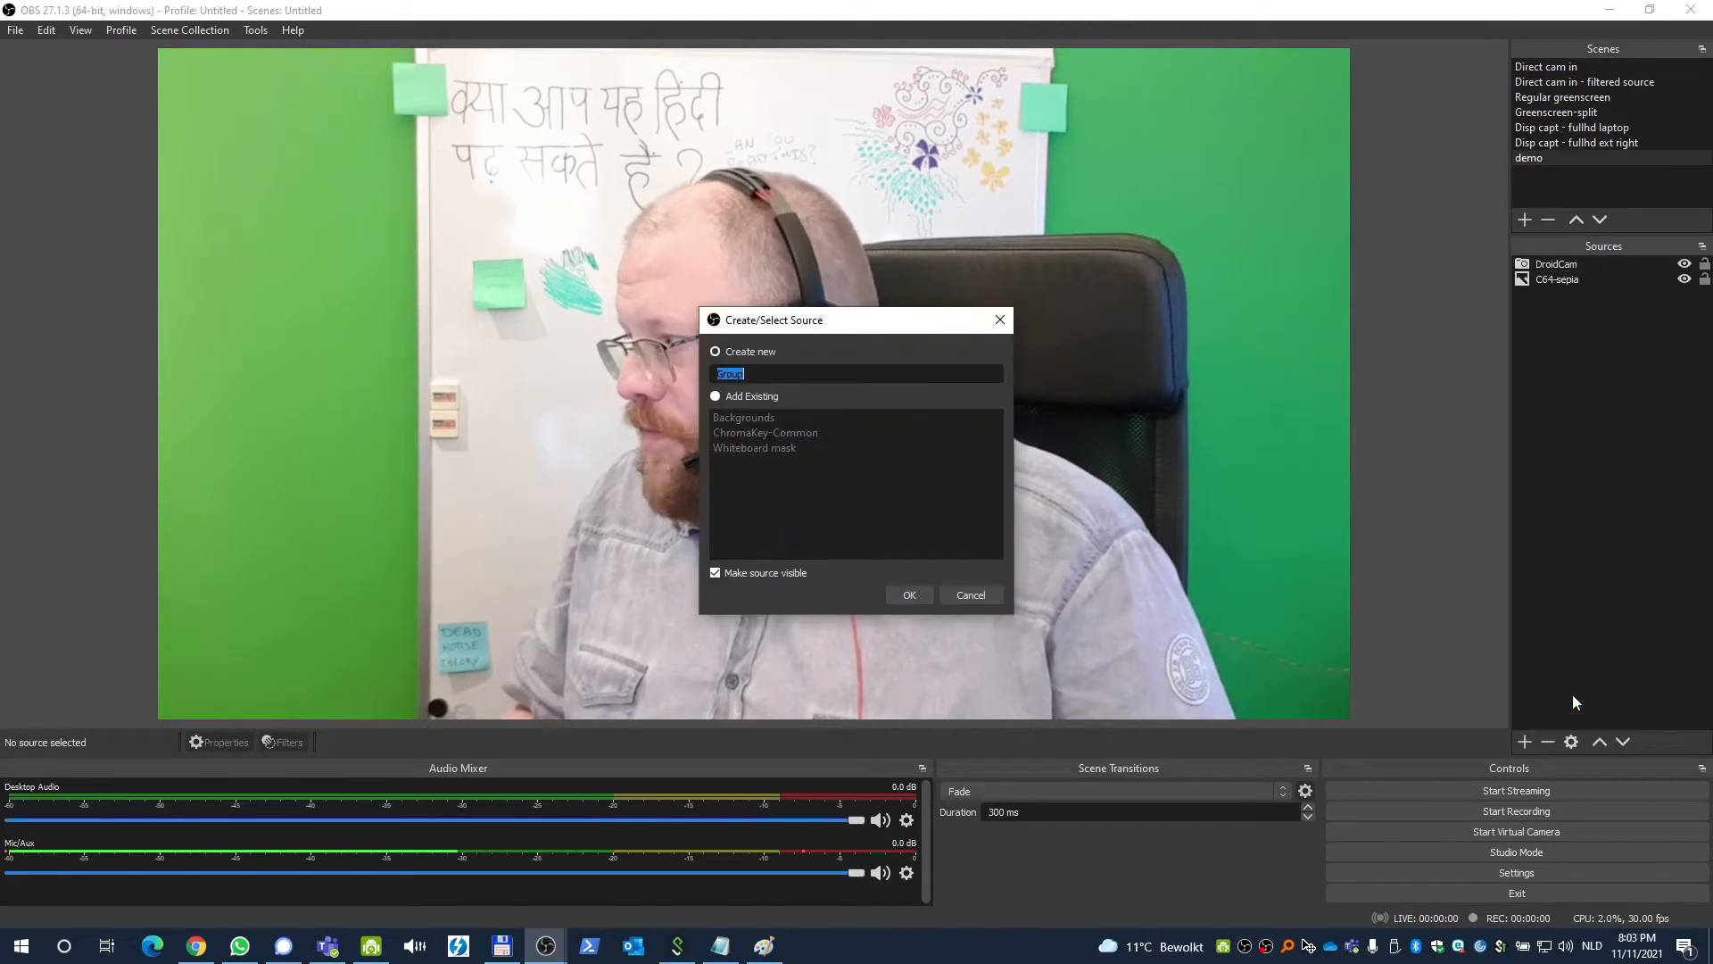
type("demo-hc")
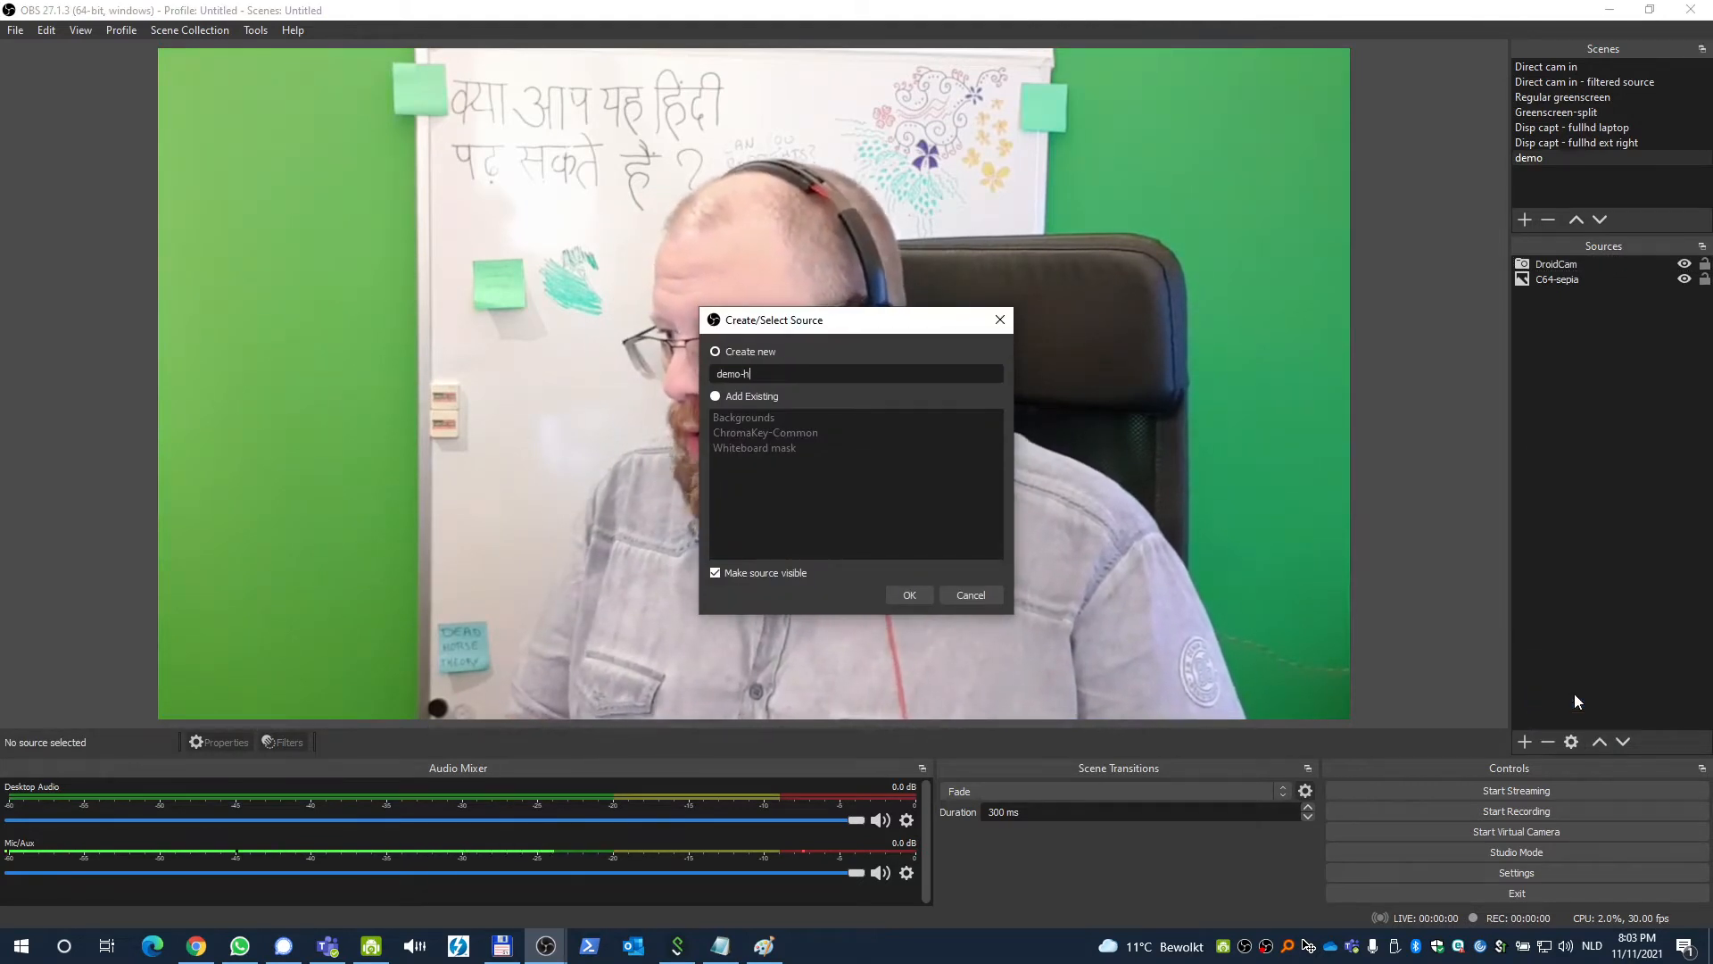
type("roma")
key("Return")
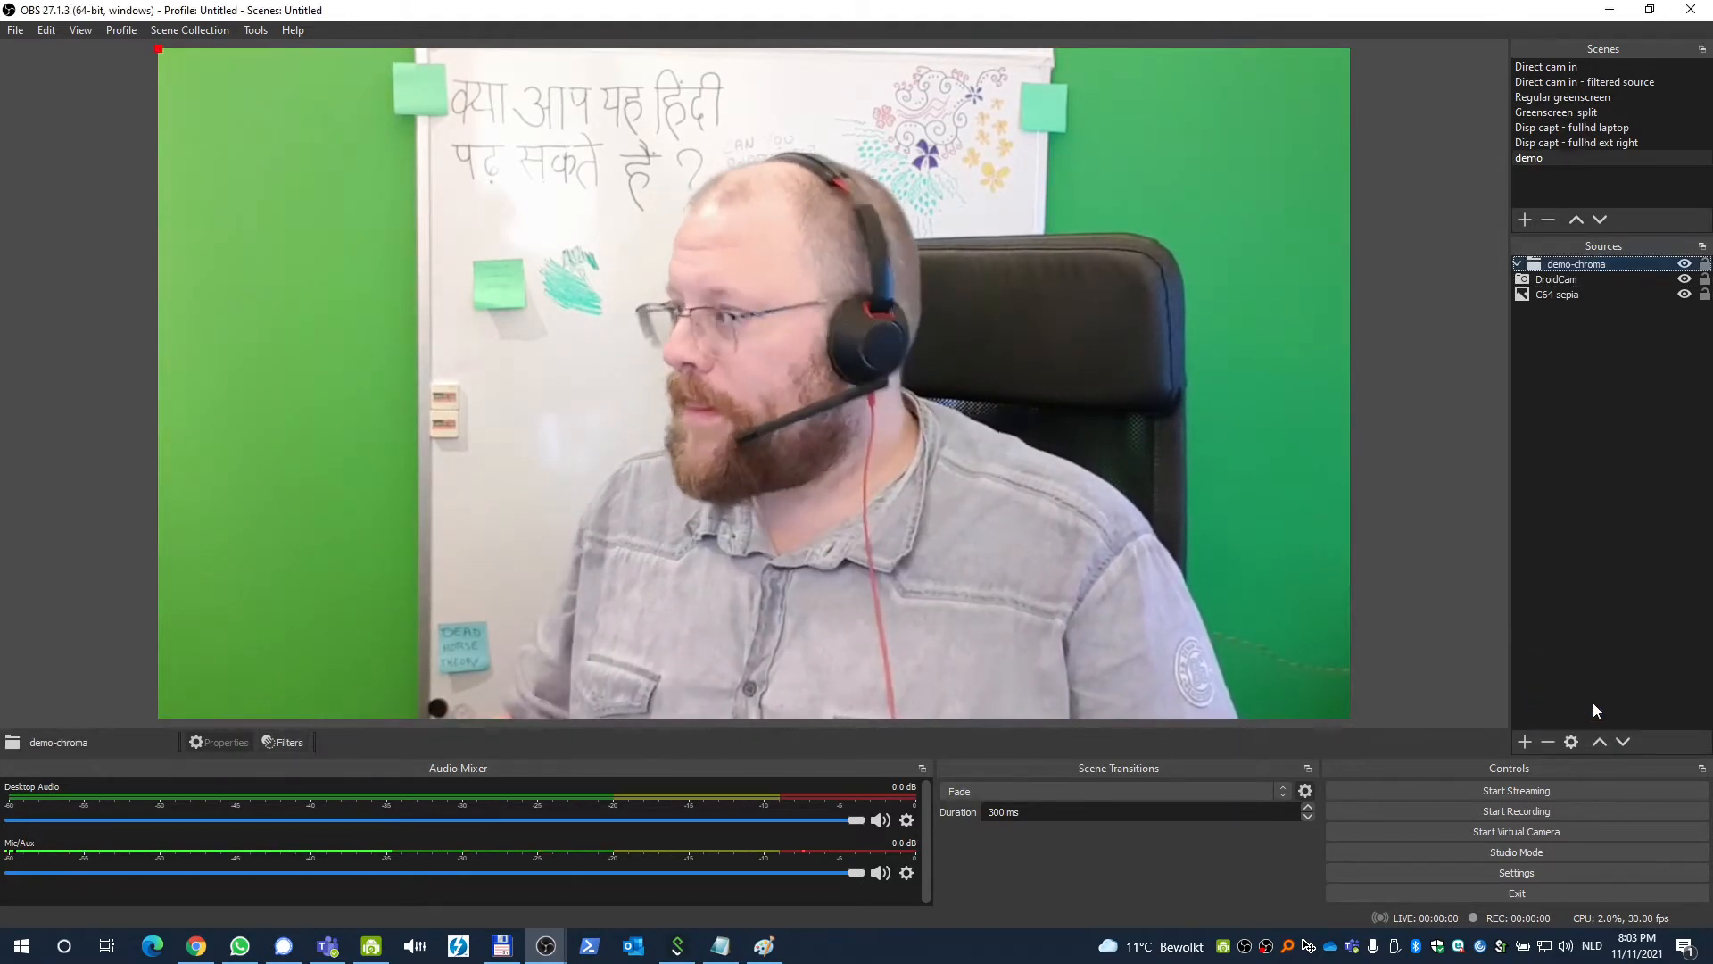
left_click_drag(1587, 280, 1597, 265)
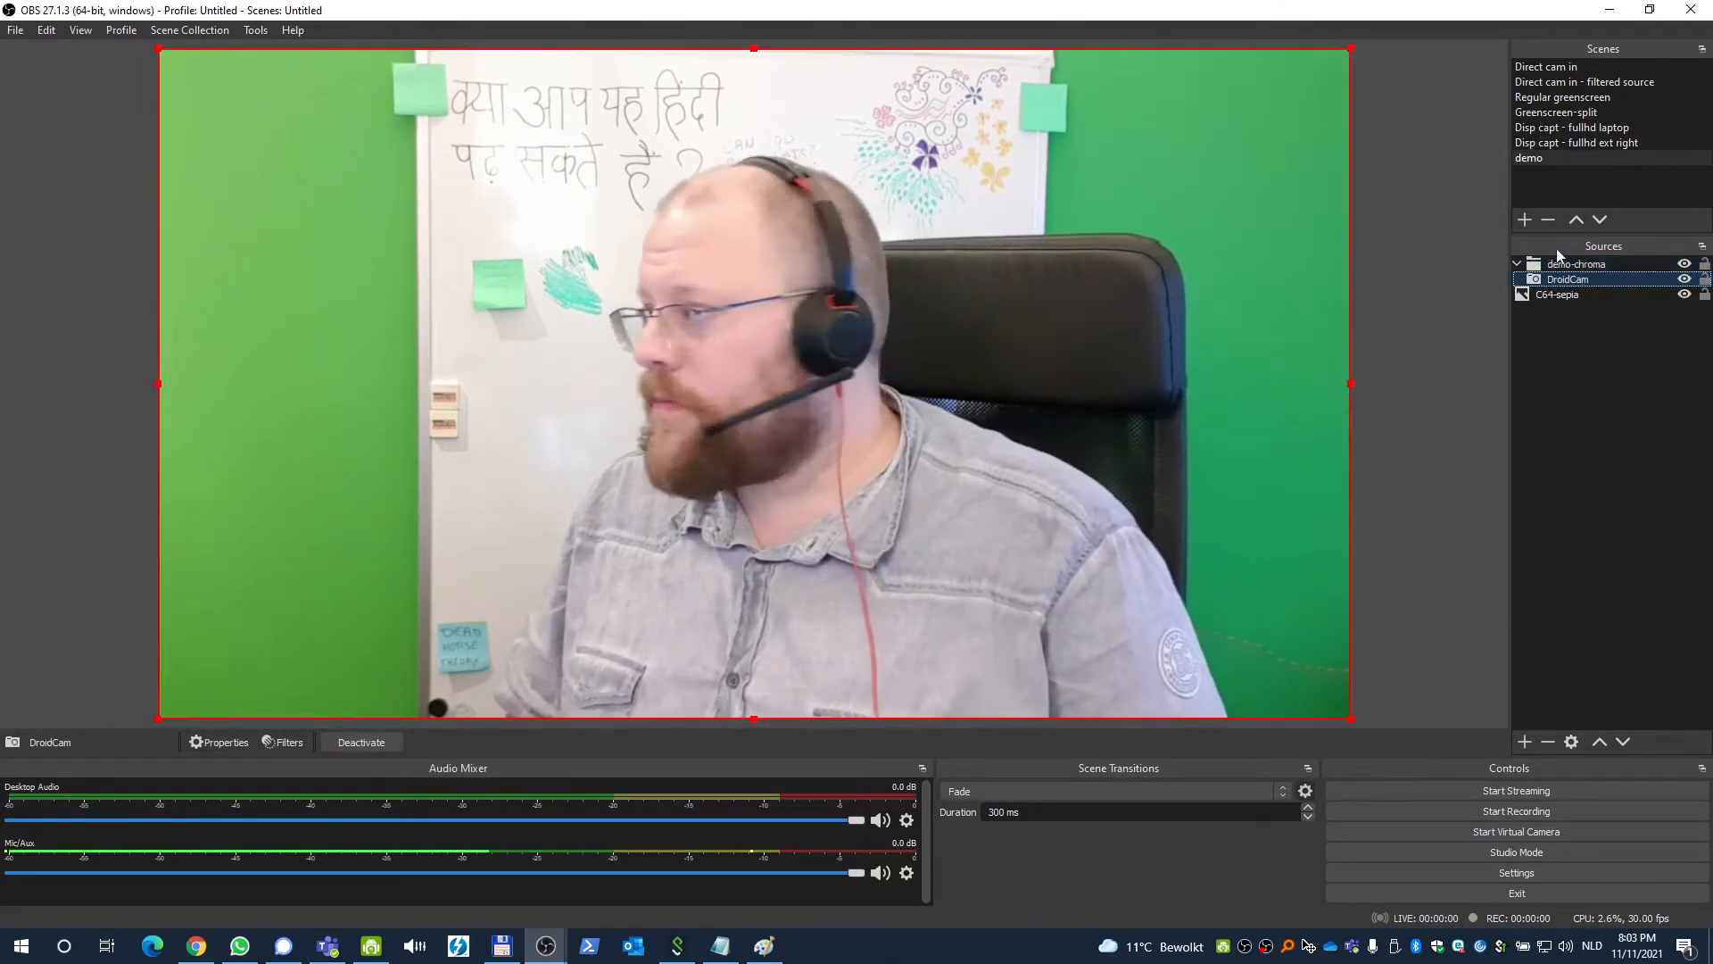
Add a Chroma Key effect filter with default green key settings to the demo-chroma group.
left_click(1575, 264)
left_click(282, 743)
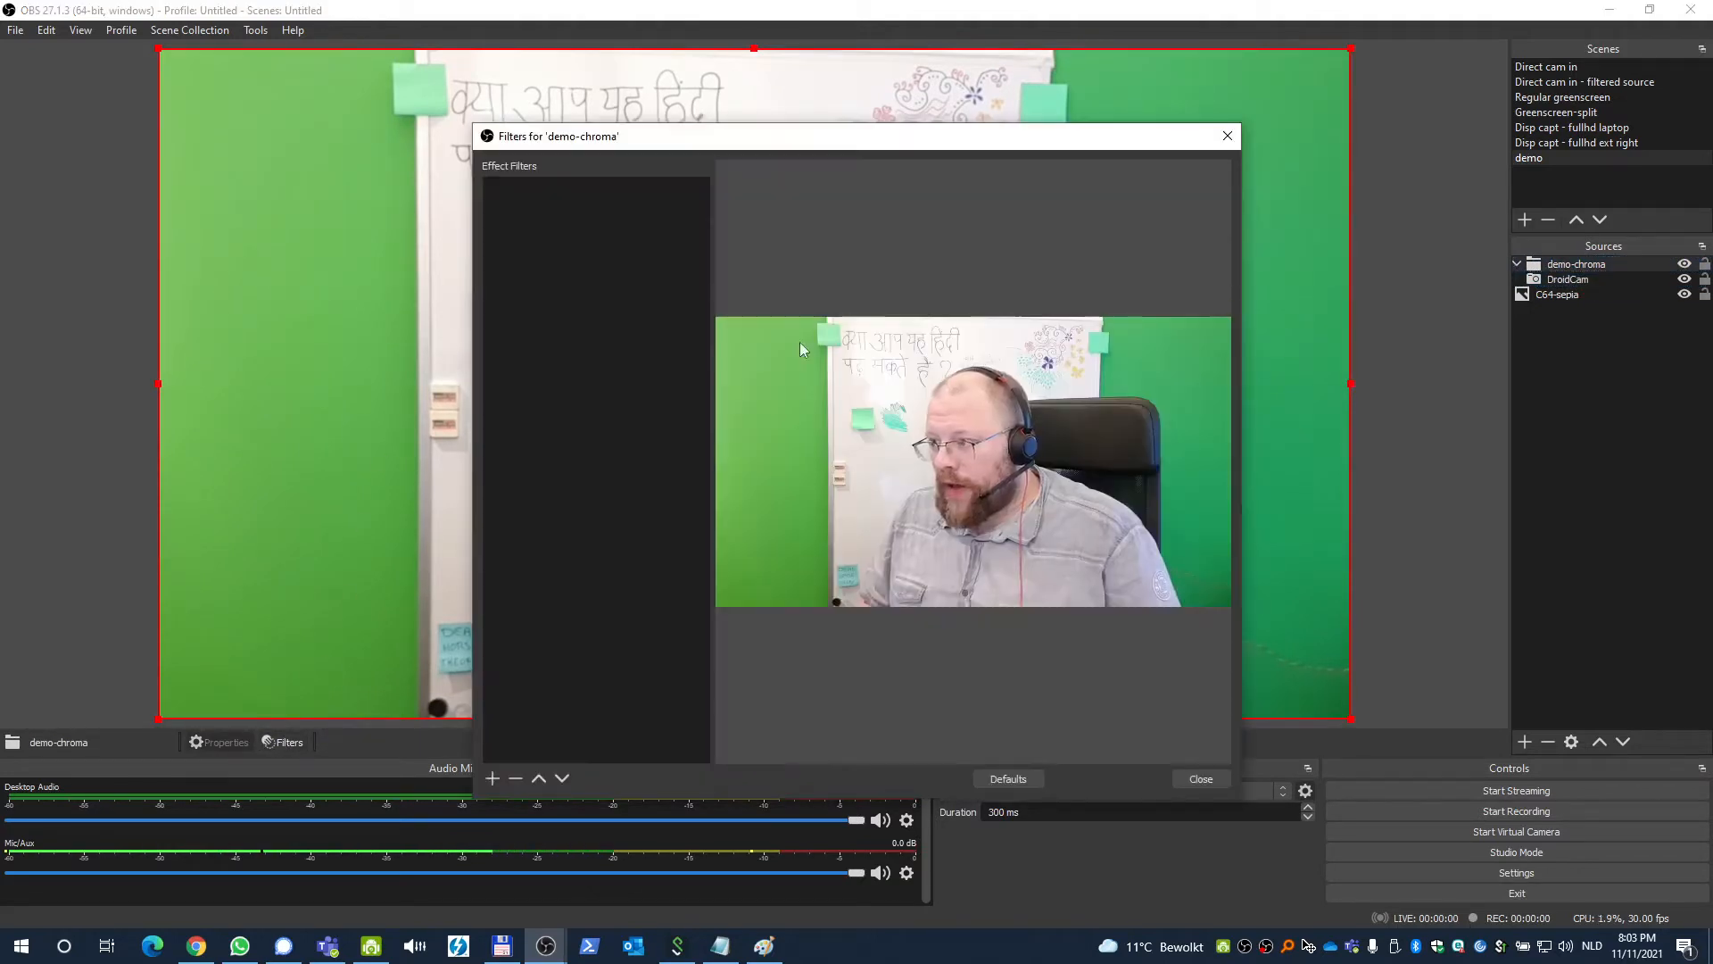
left_click(491, 778)
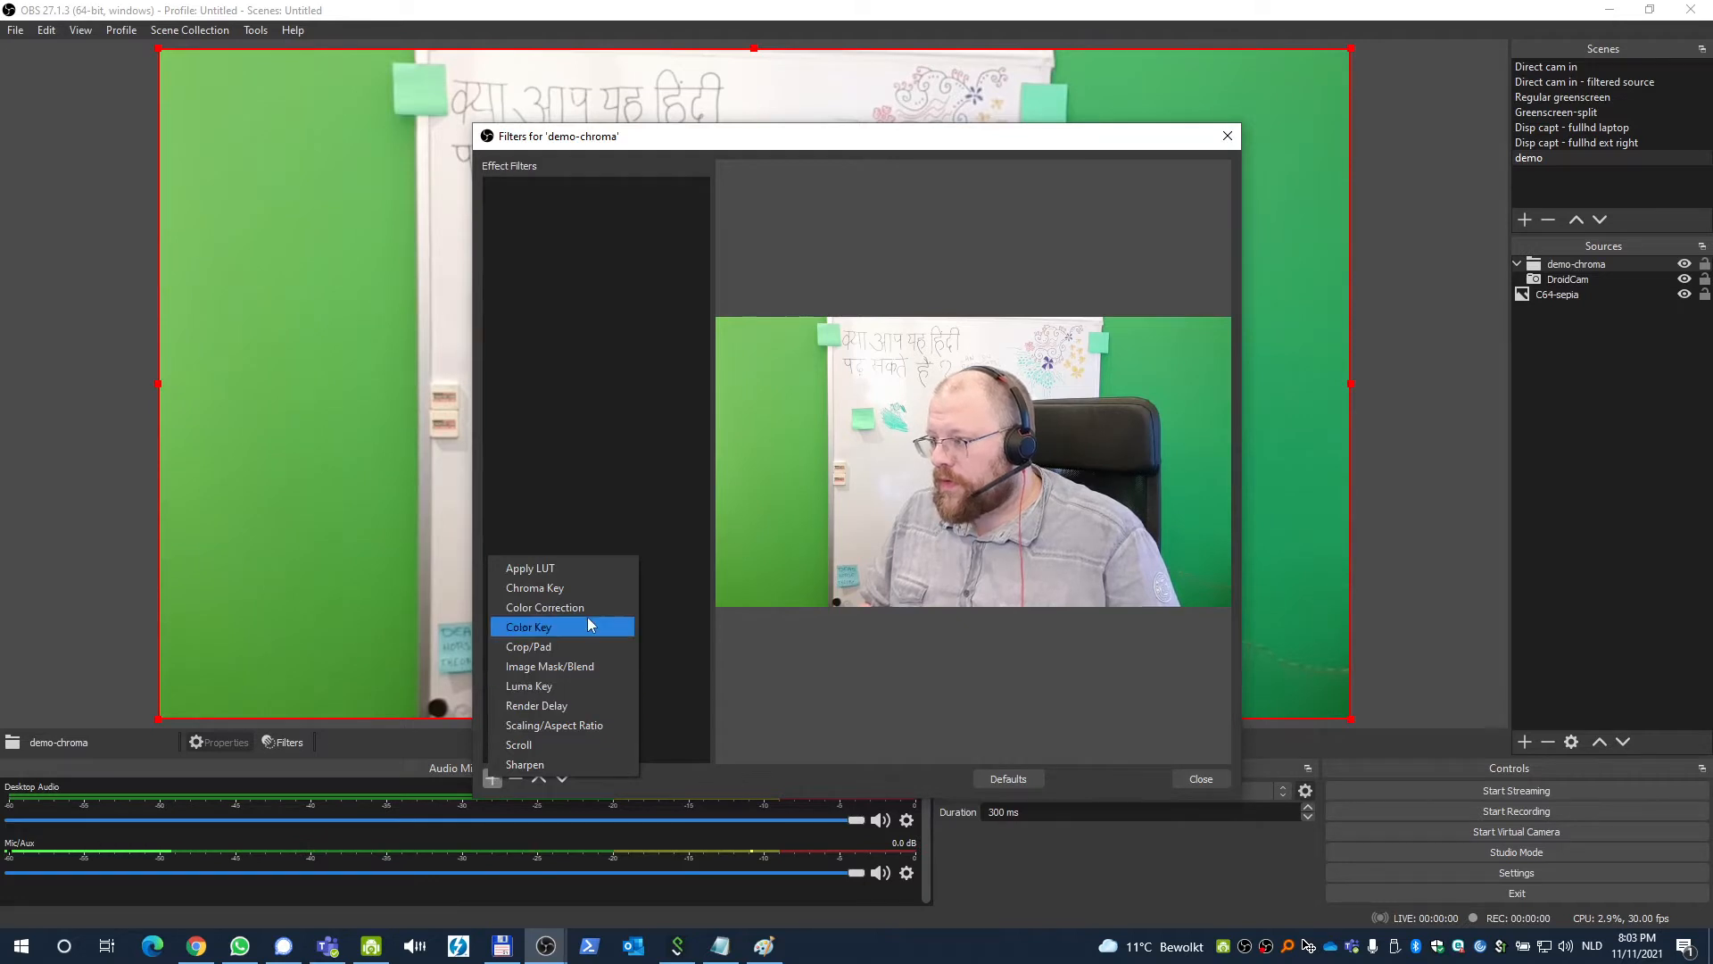
left_click(585, 587)
left_click(819, 496)
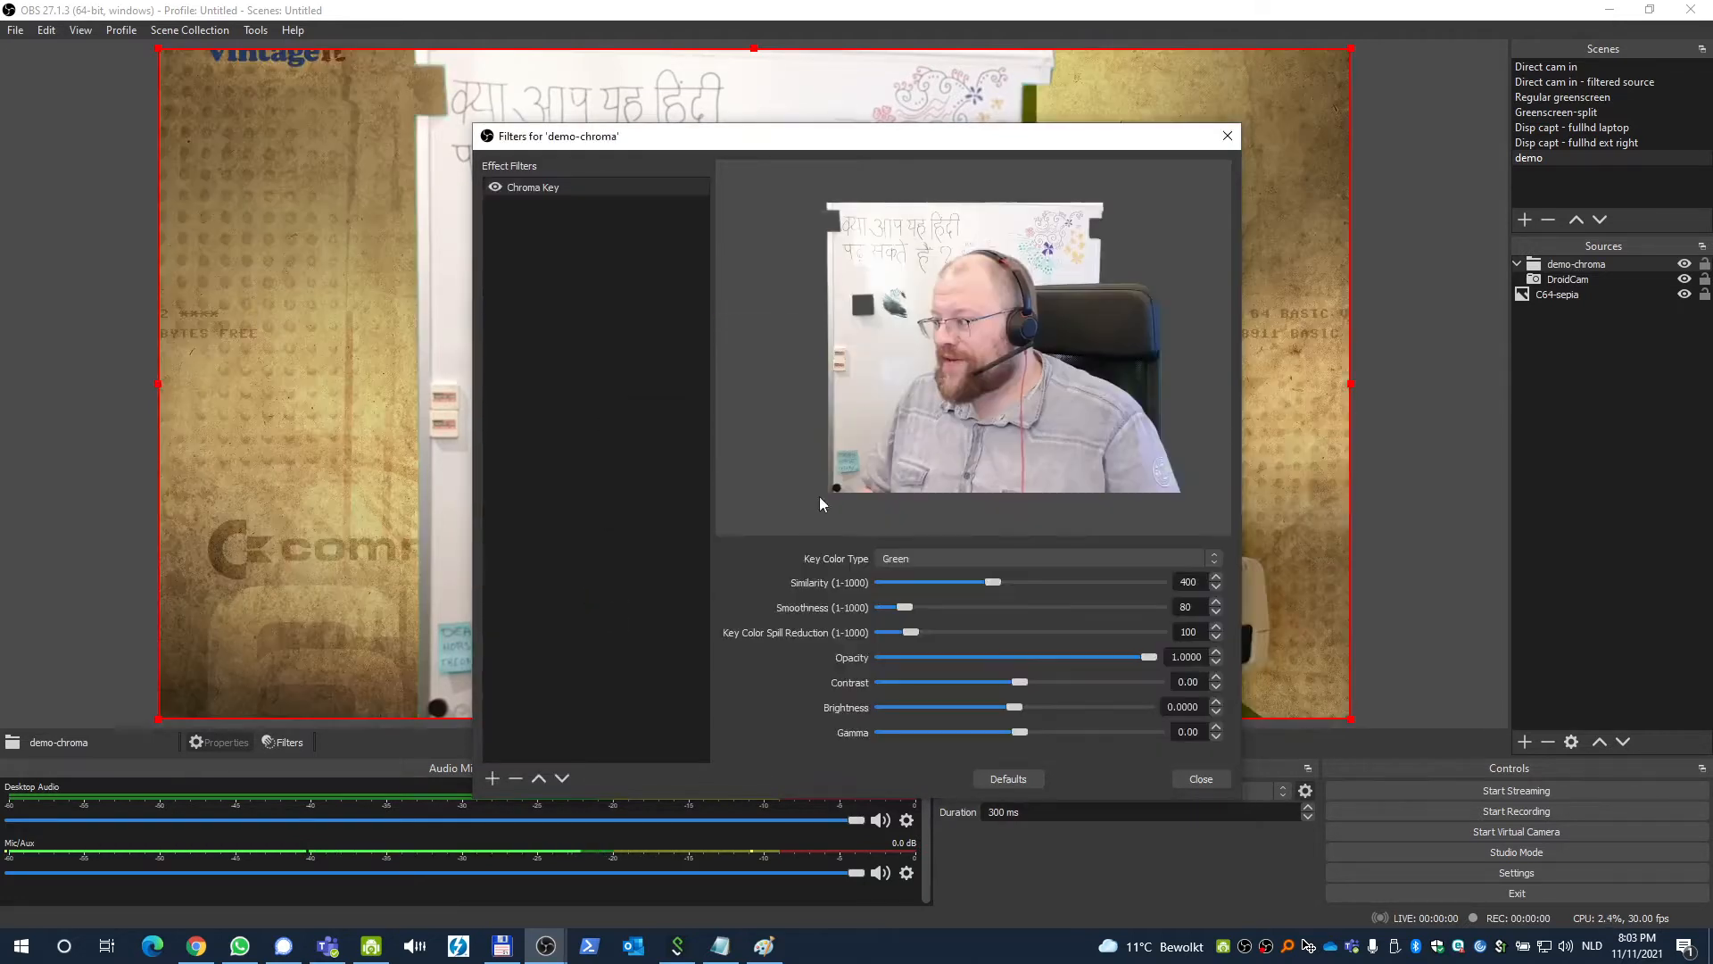
left_click(1201, 779)
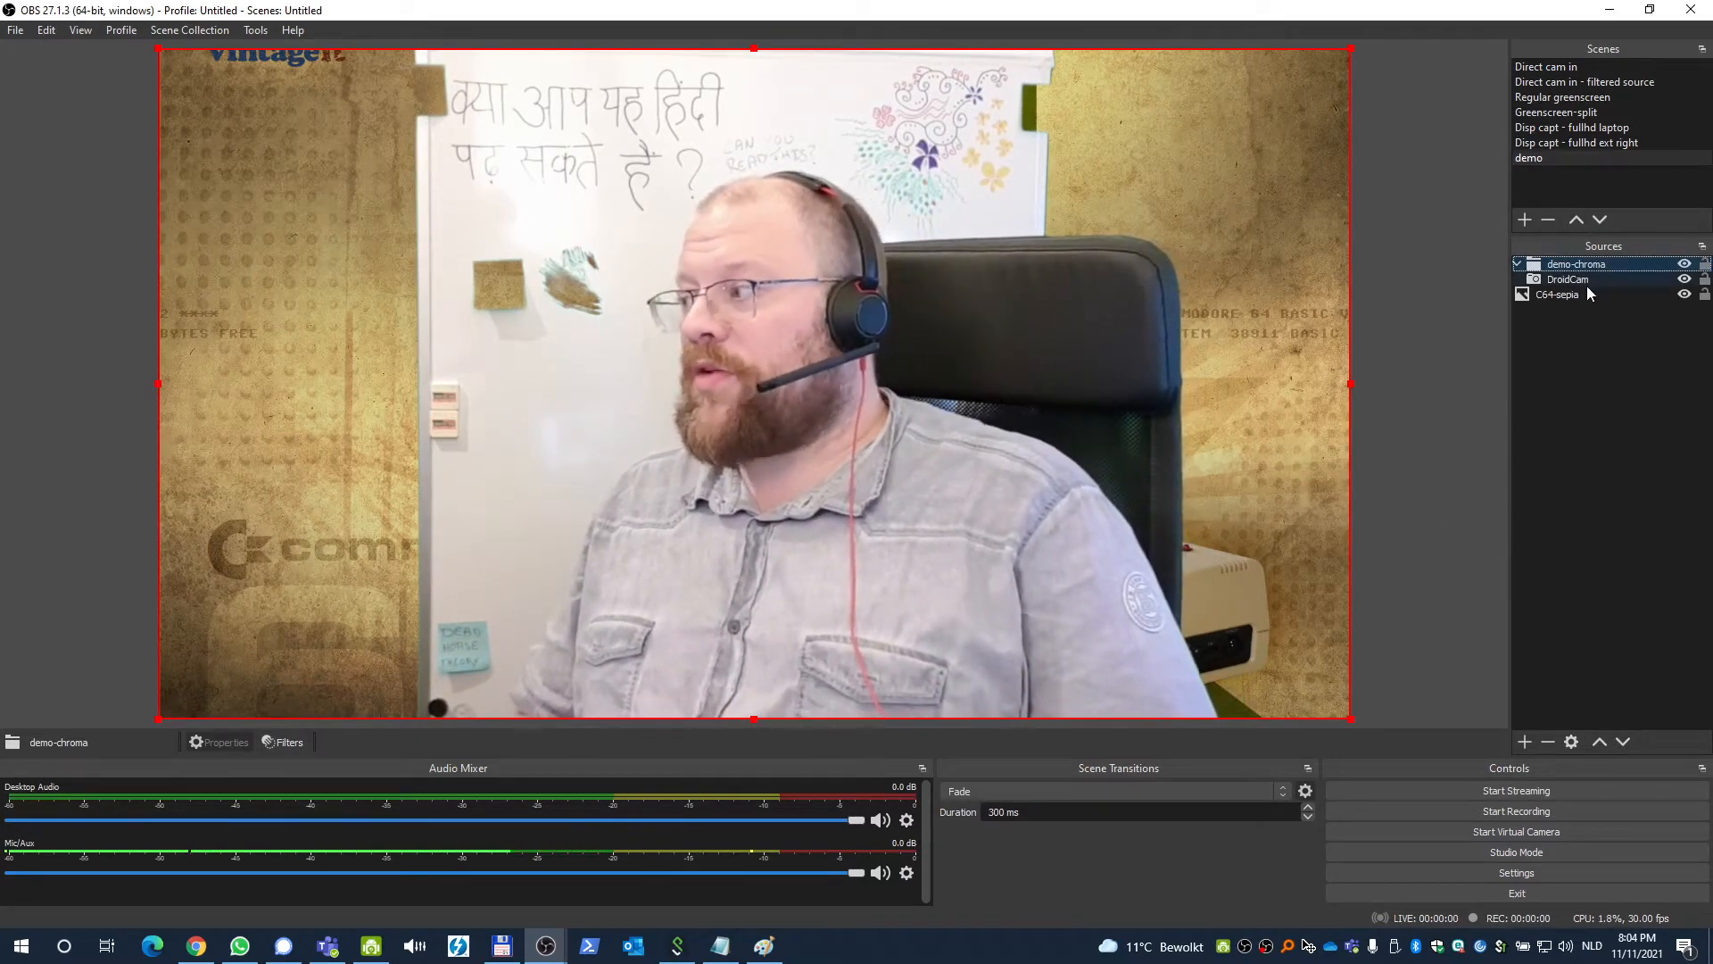
Create a new group source named demo-mask.
left_click(1588, 284)
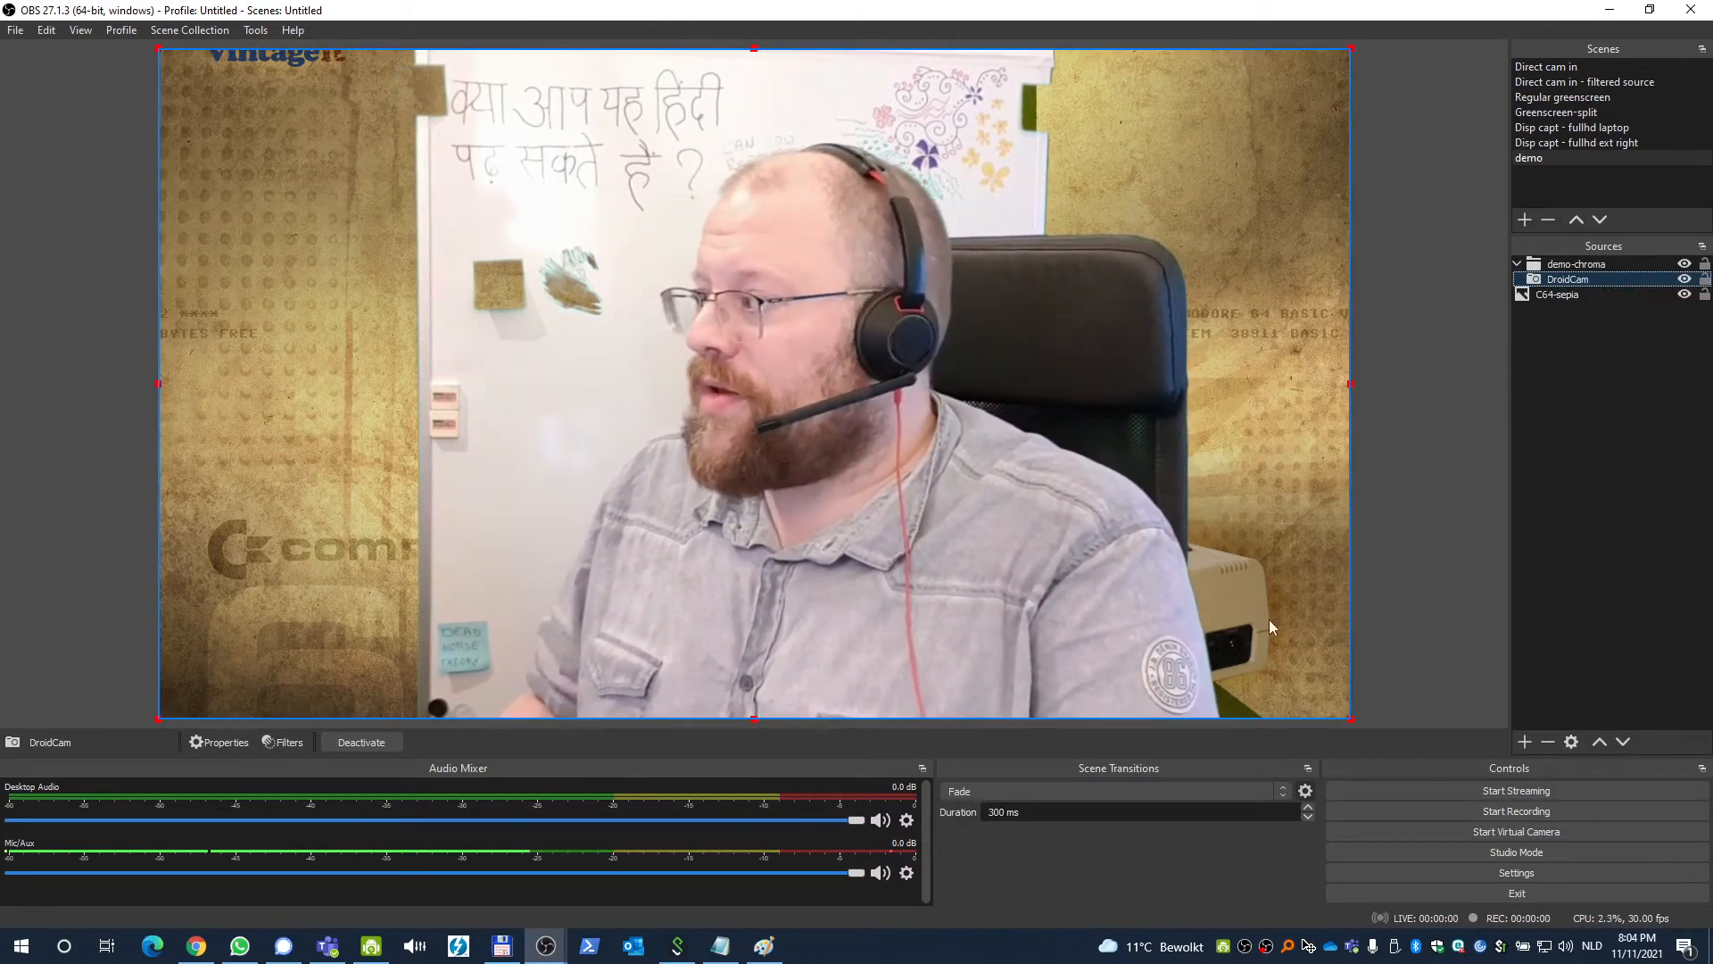
left_click(1611, 507)
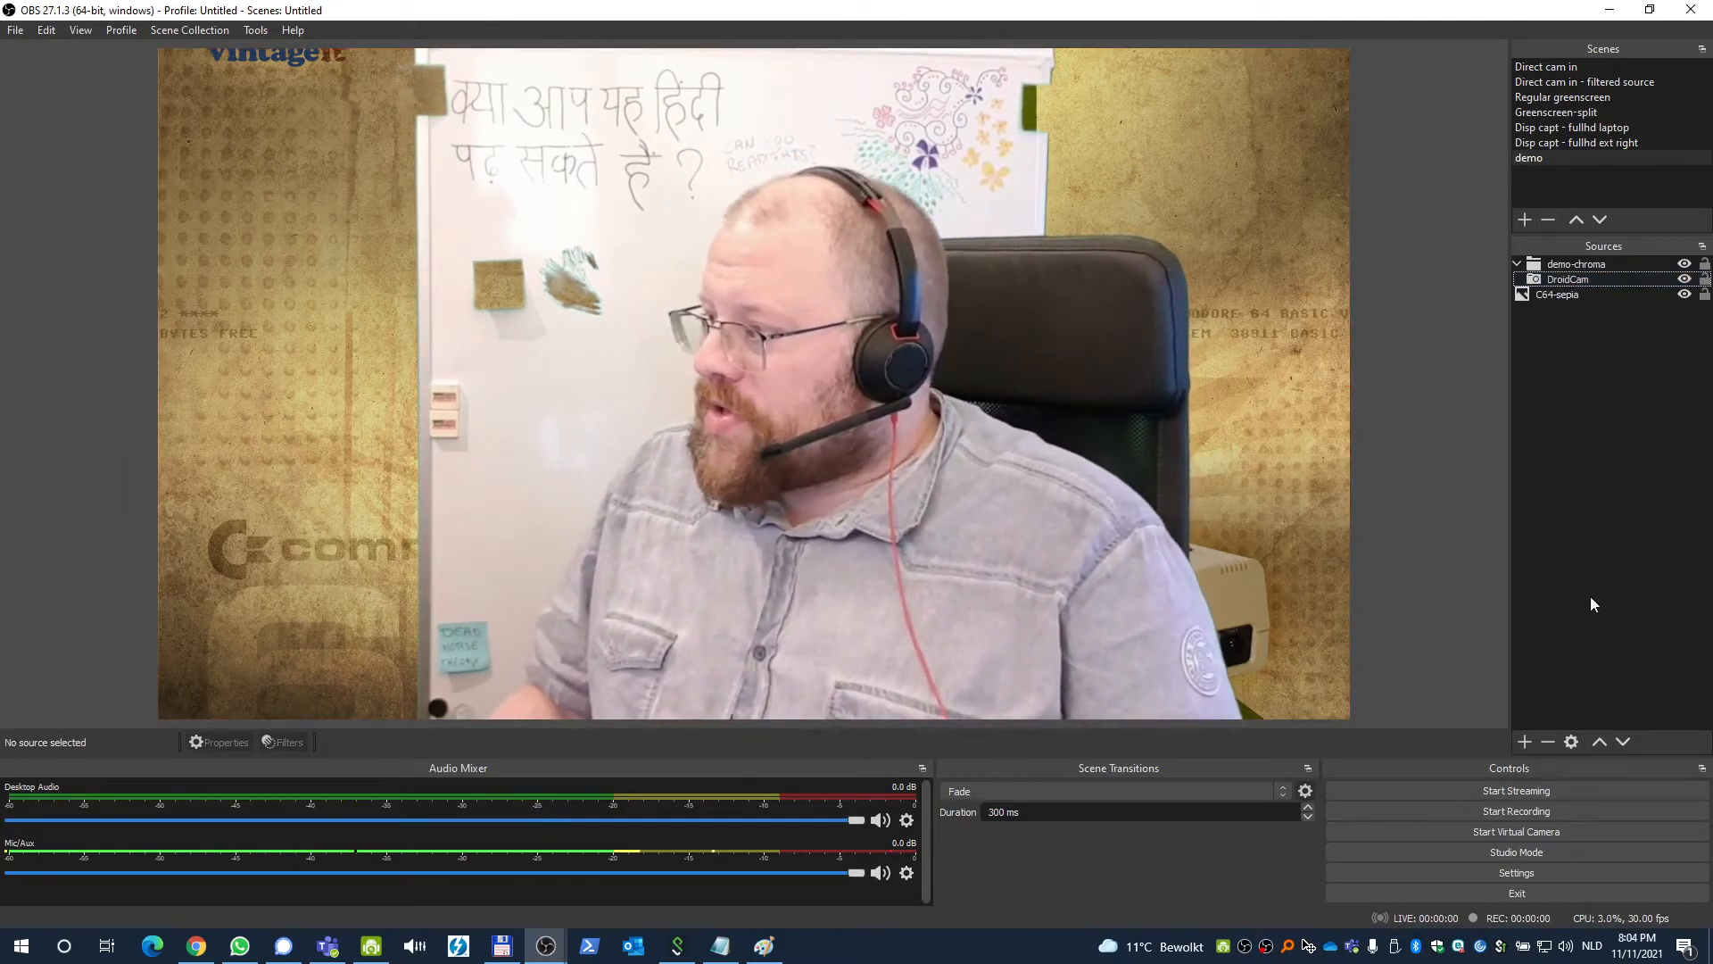
left_click(1524, 742)
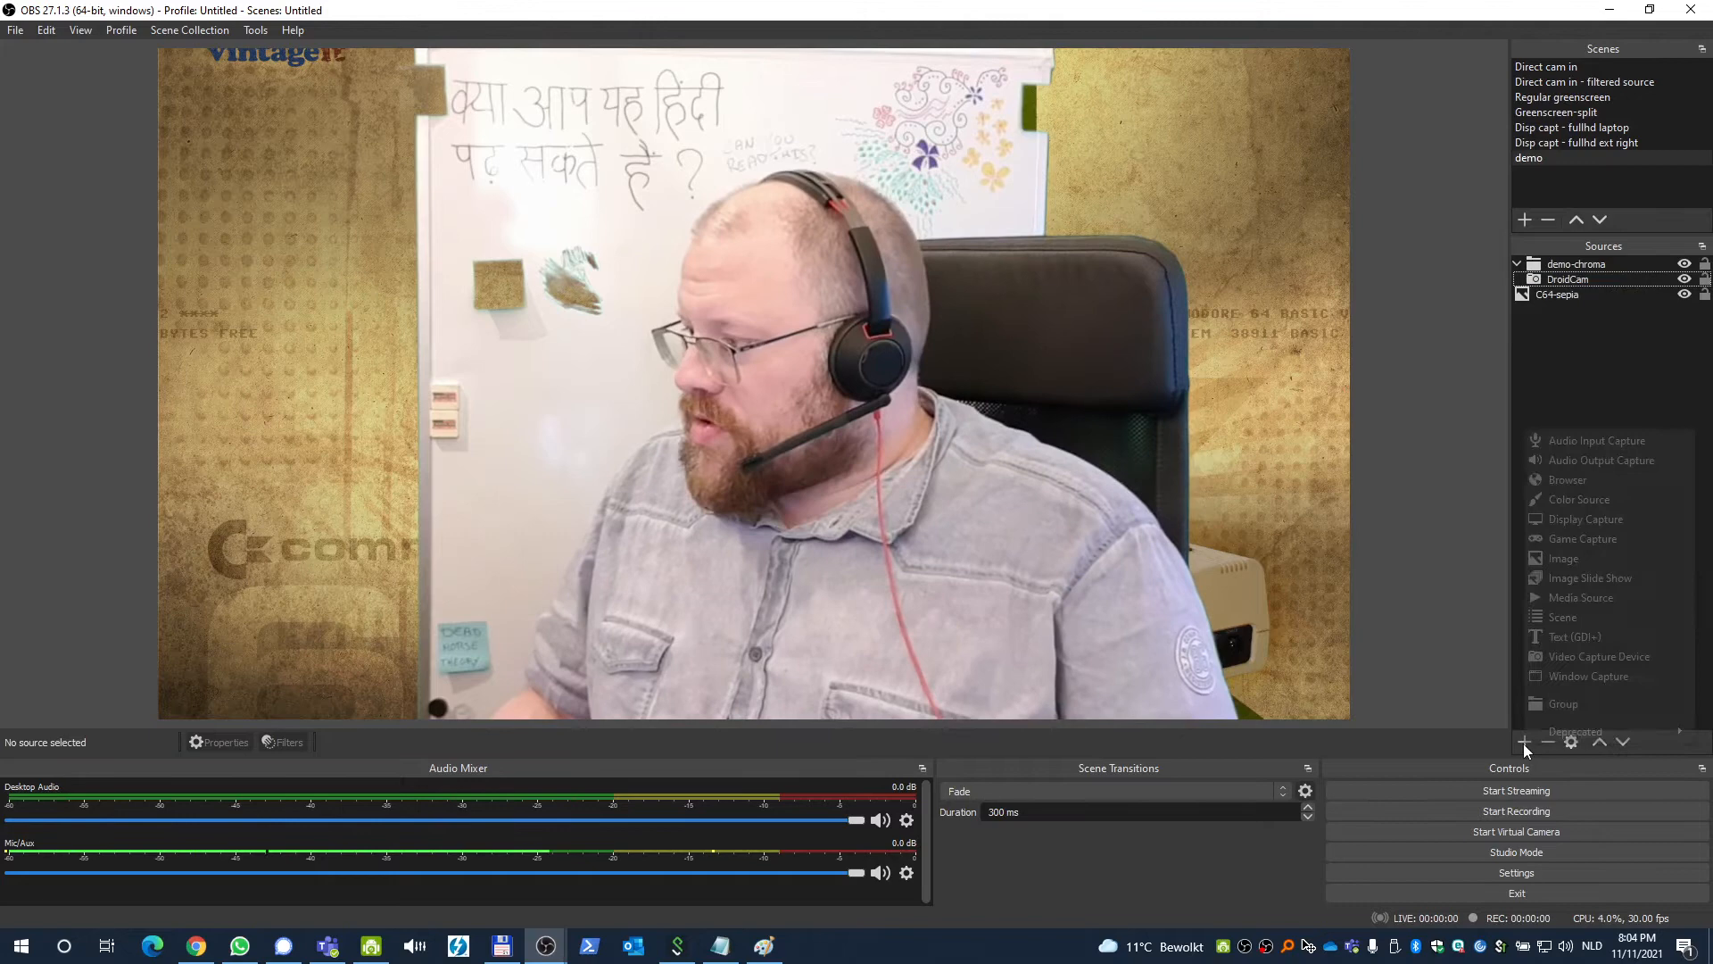
left_click(1574, 701)
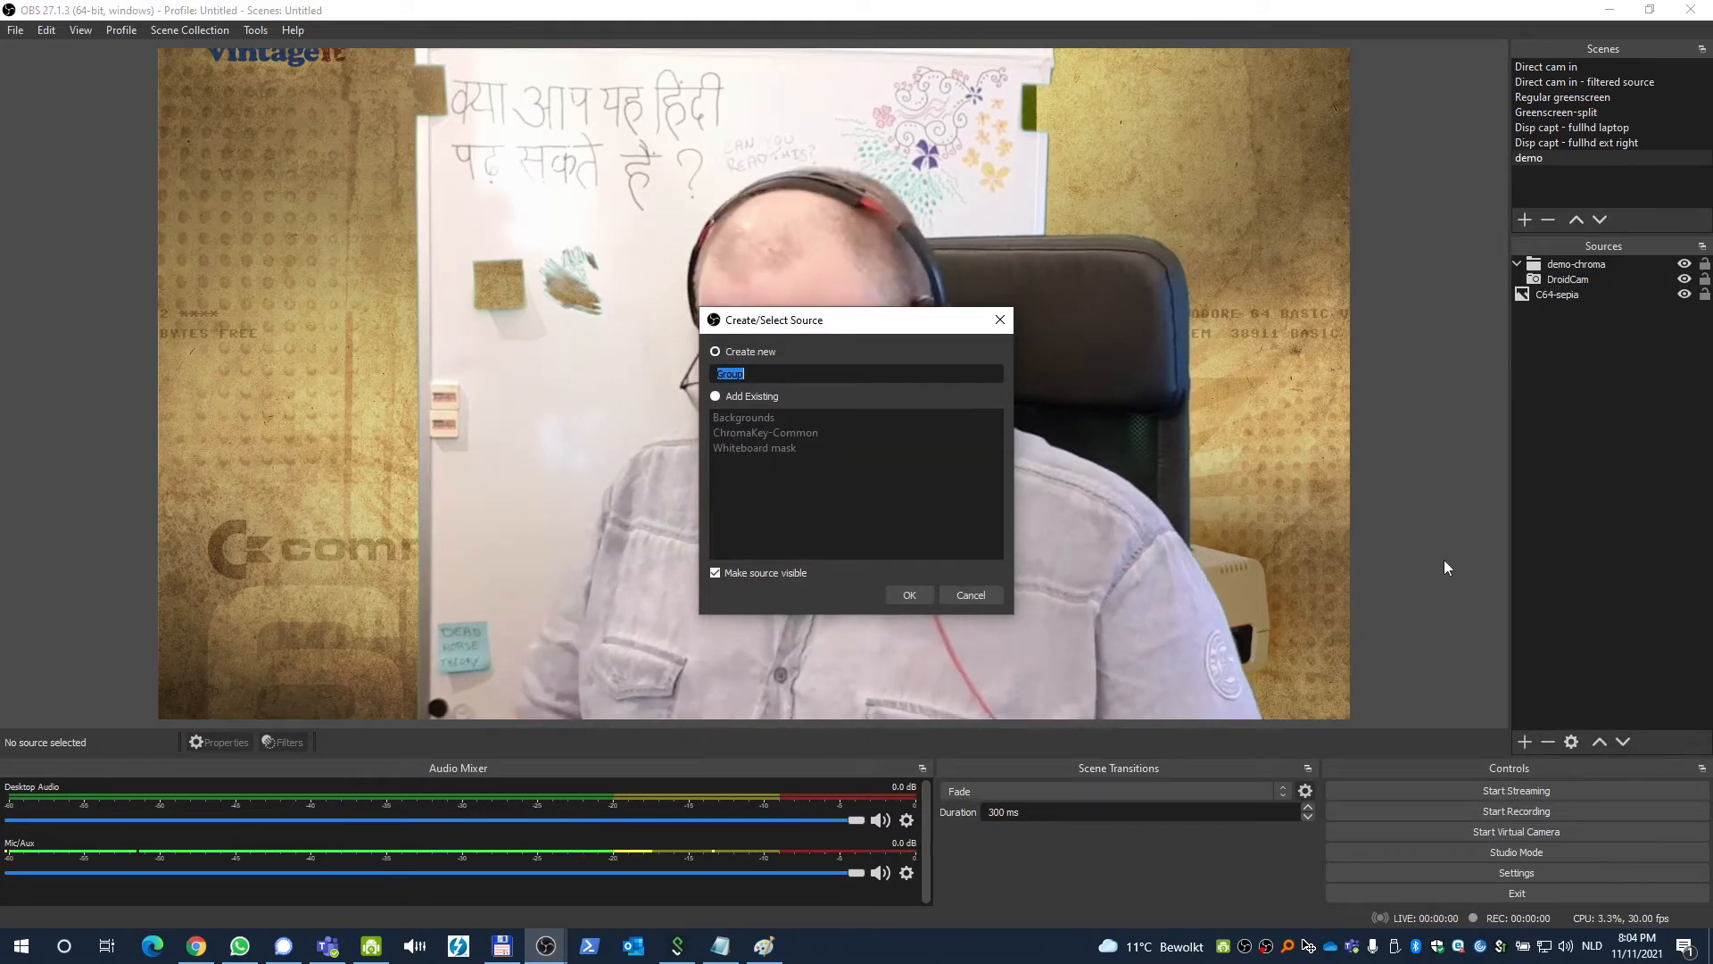
type("demo-mask")
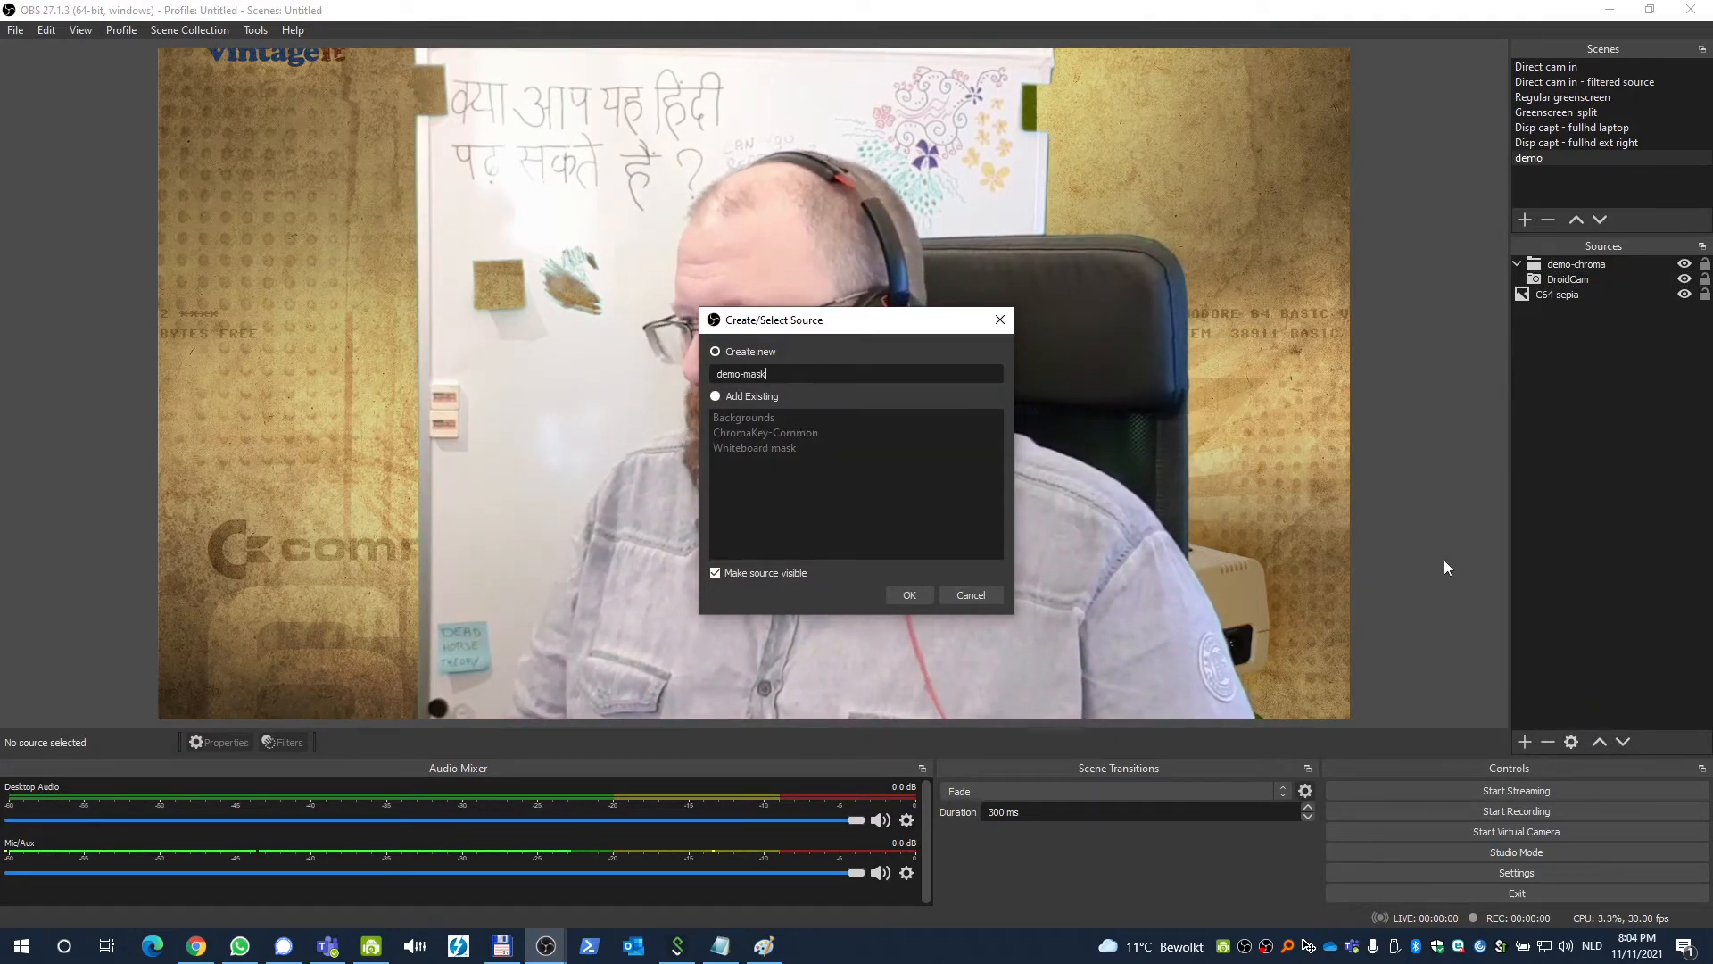
key("Return")
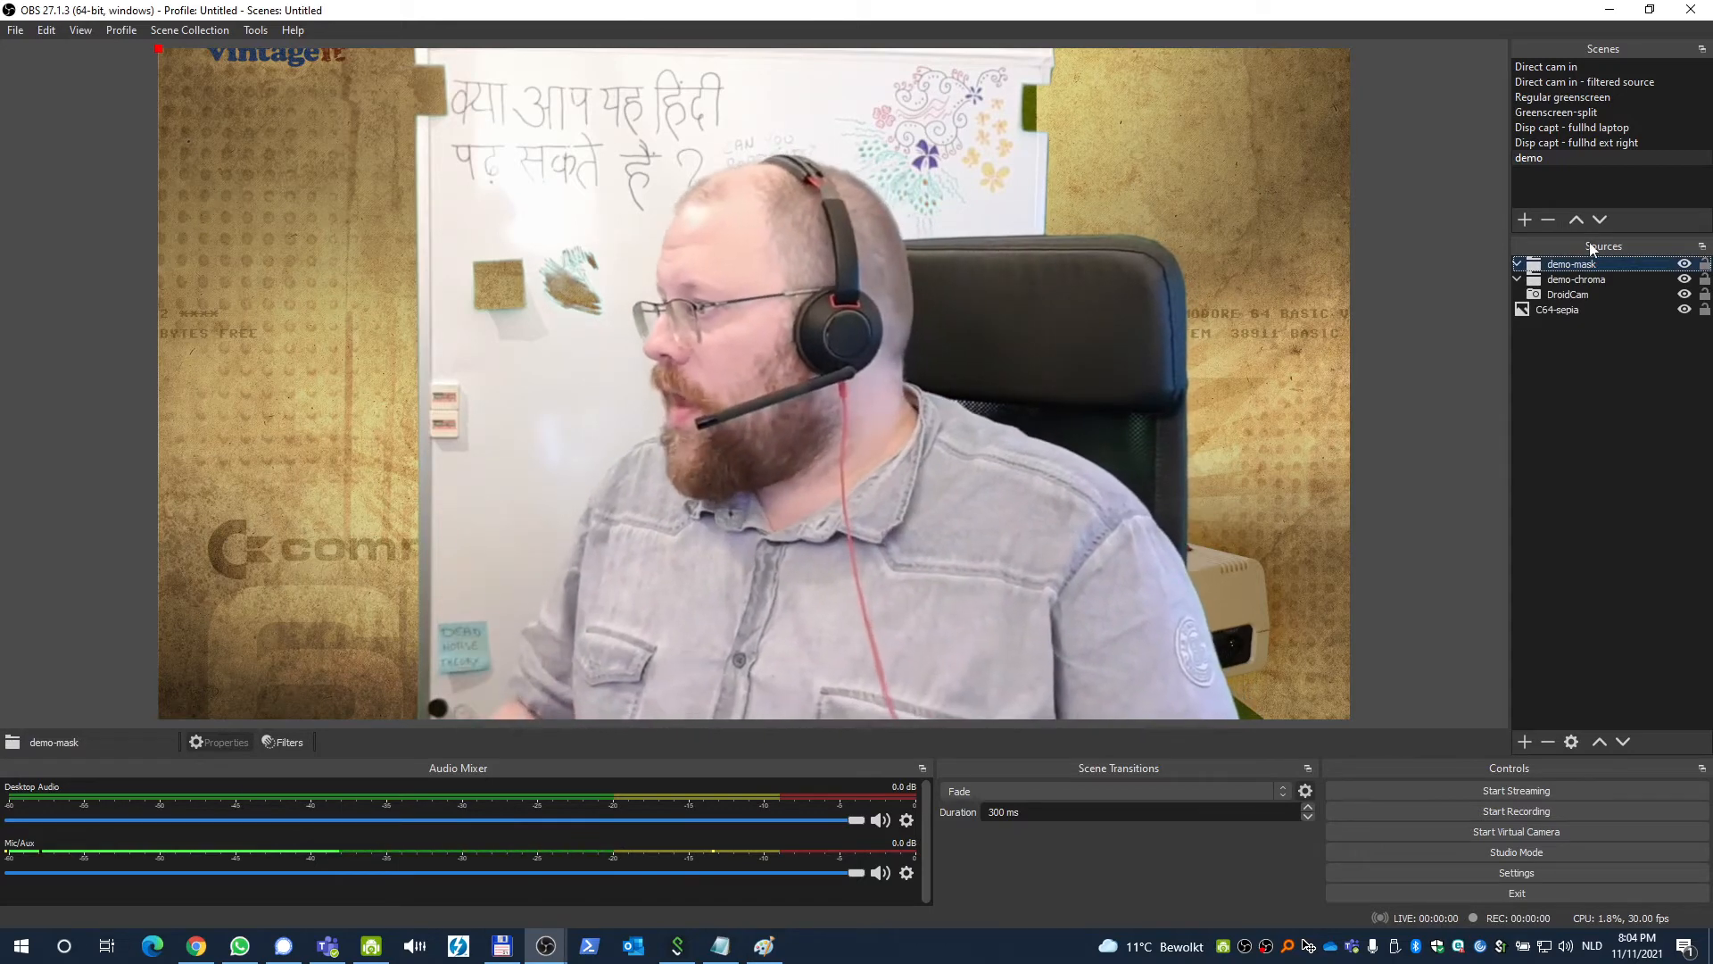
Add the existing DroidCam source into the demo-mask group and stretch it to fill the canvas.
left_click(1566, 296)
left_click(1564, 266)
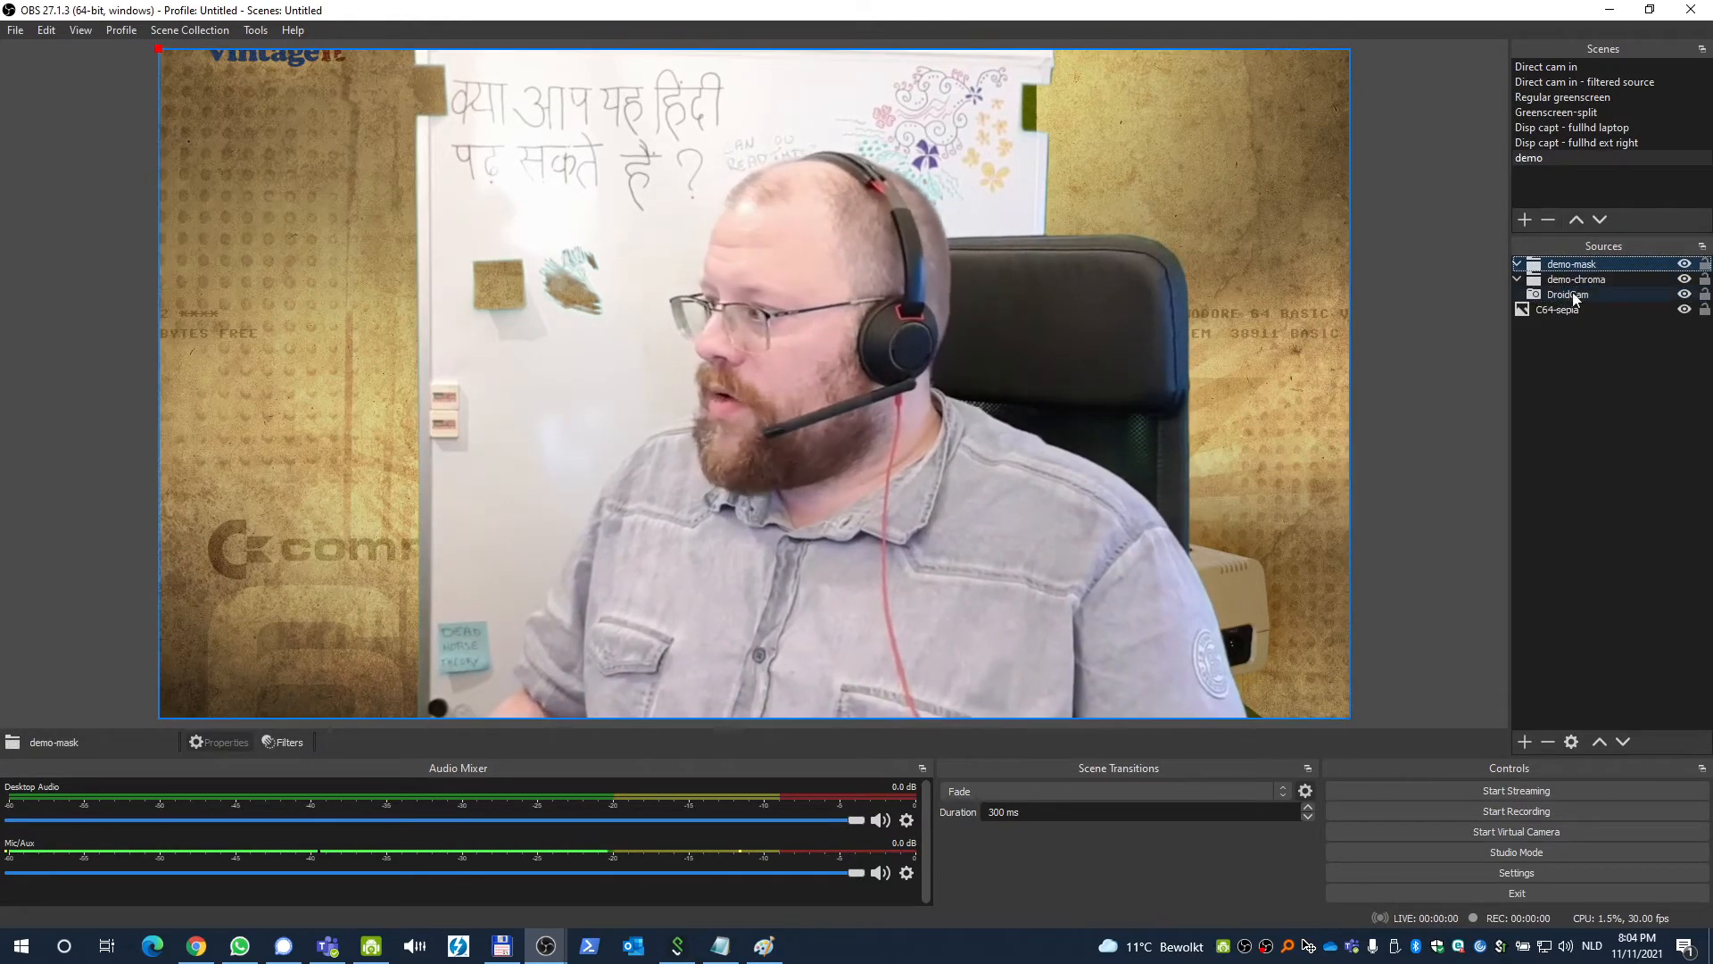
left_click(1572, 294)
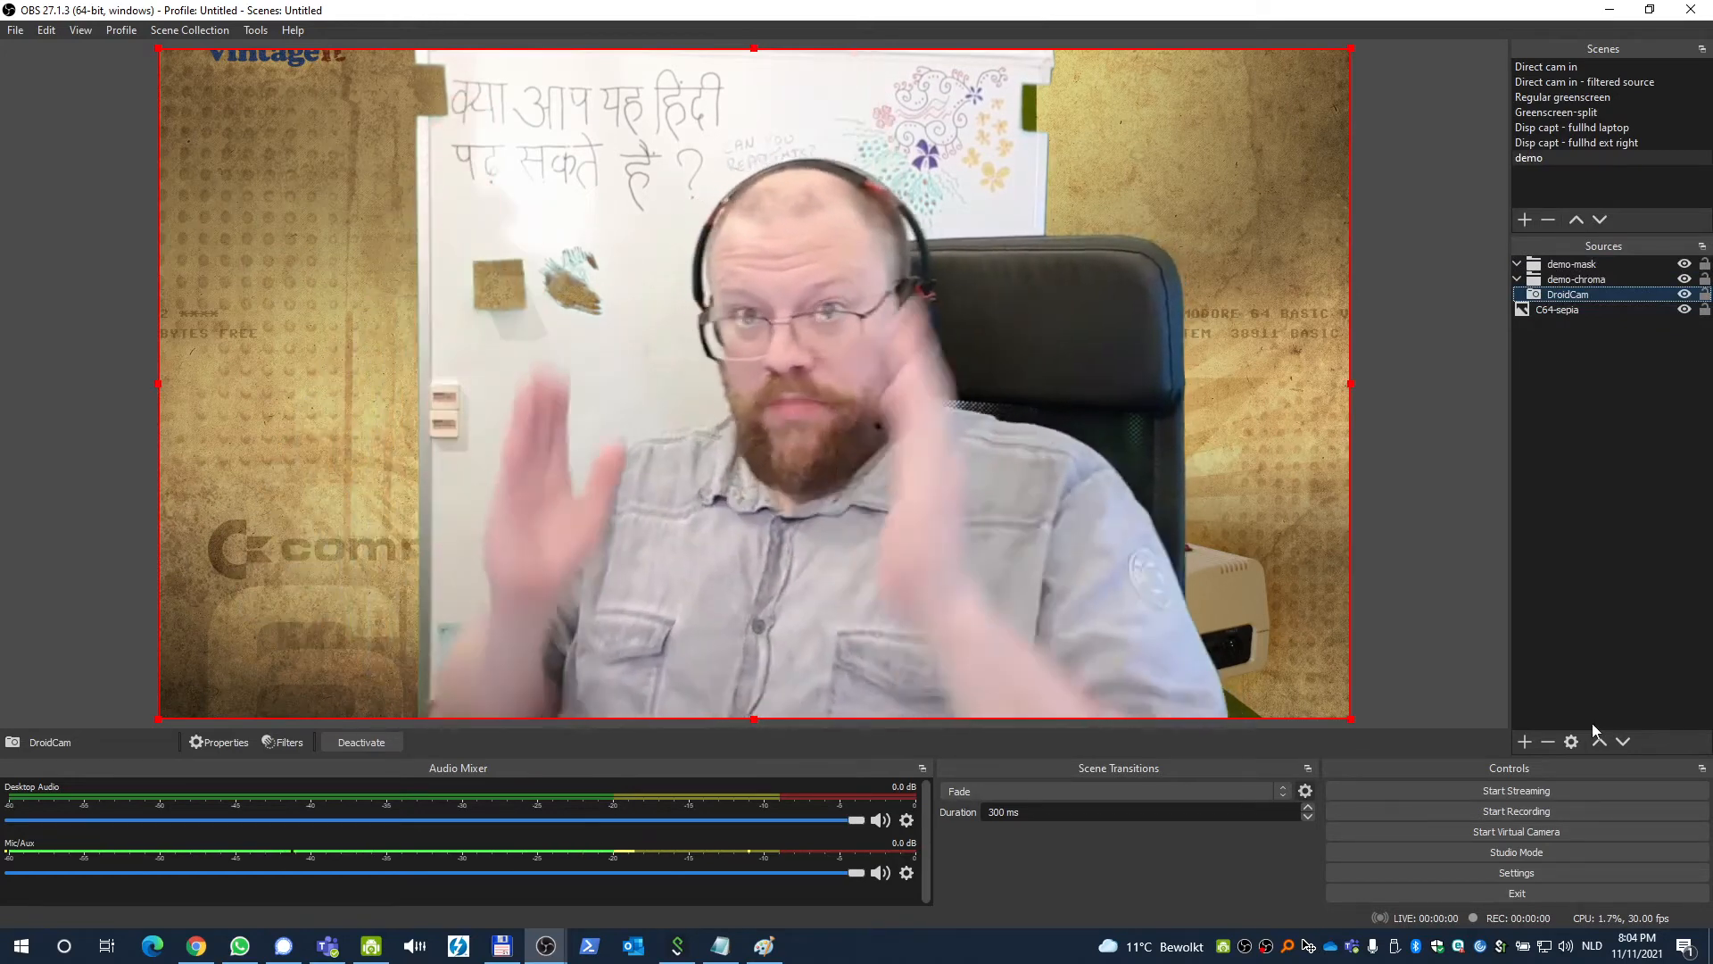
left_click(1527, 743)
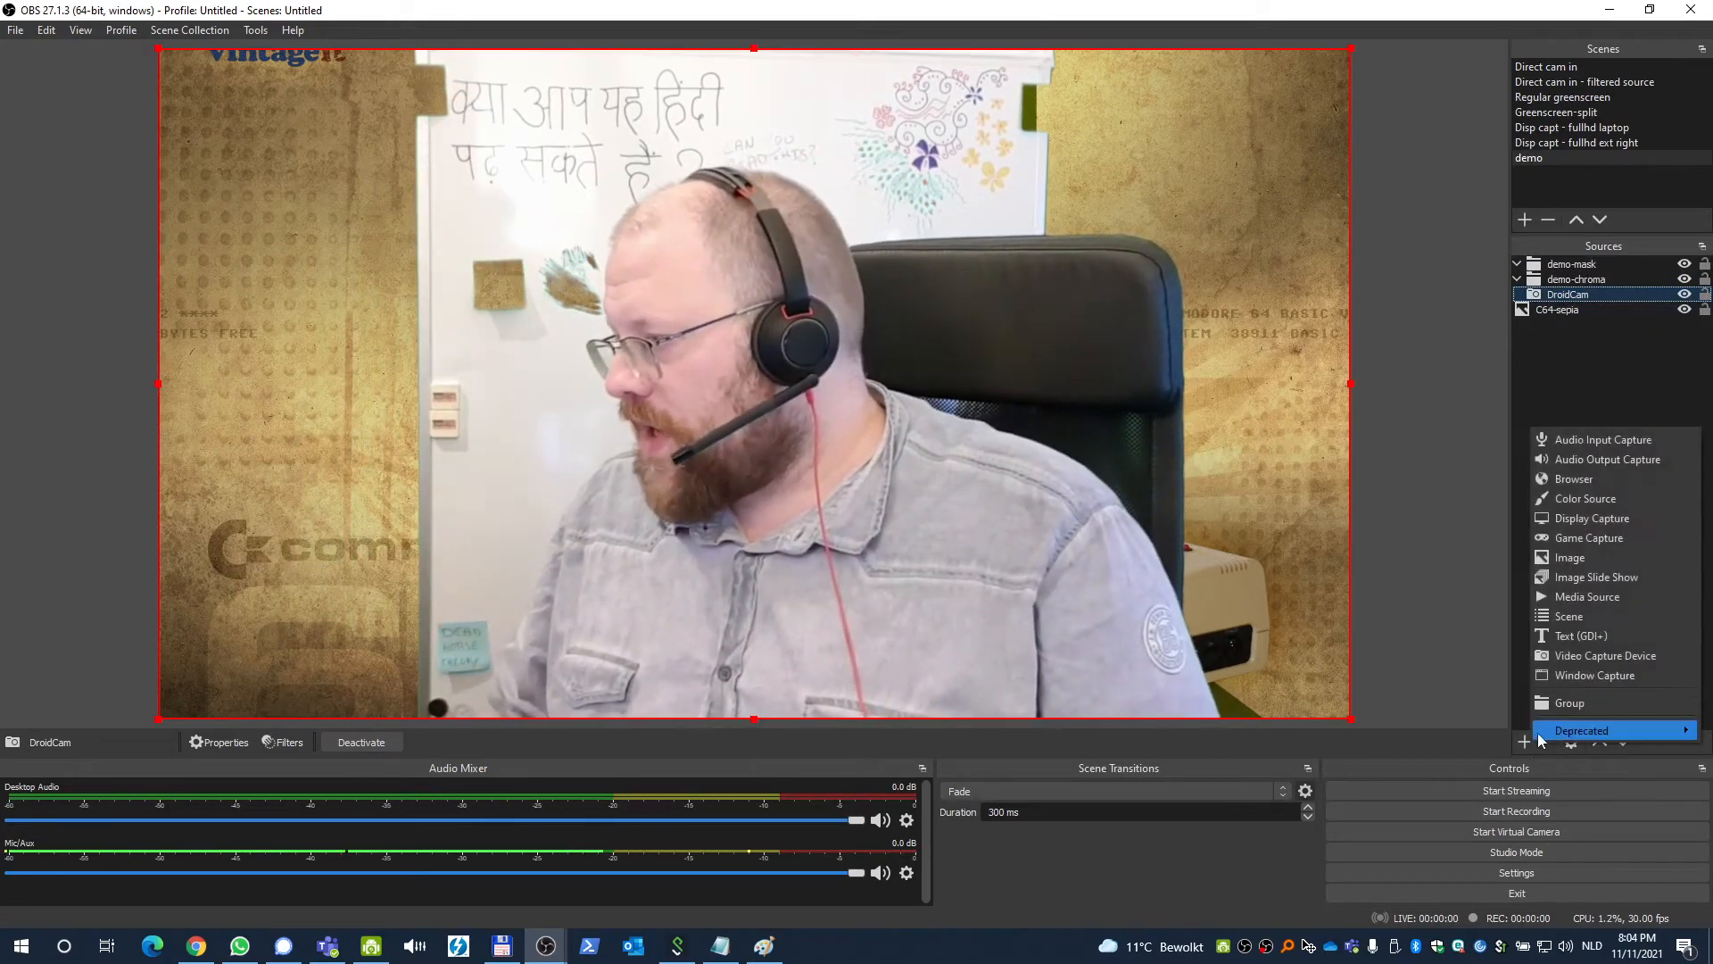
left_click(1572, 657)
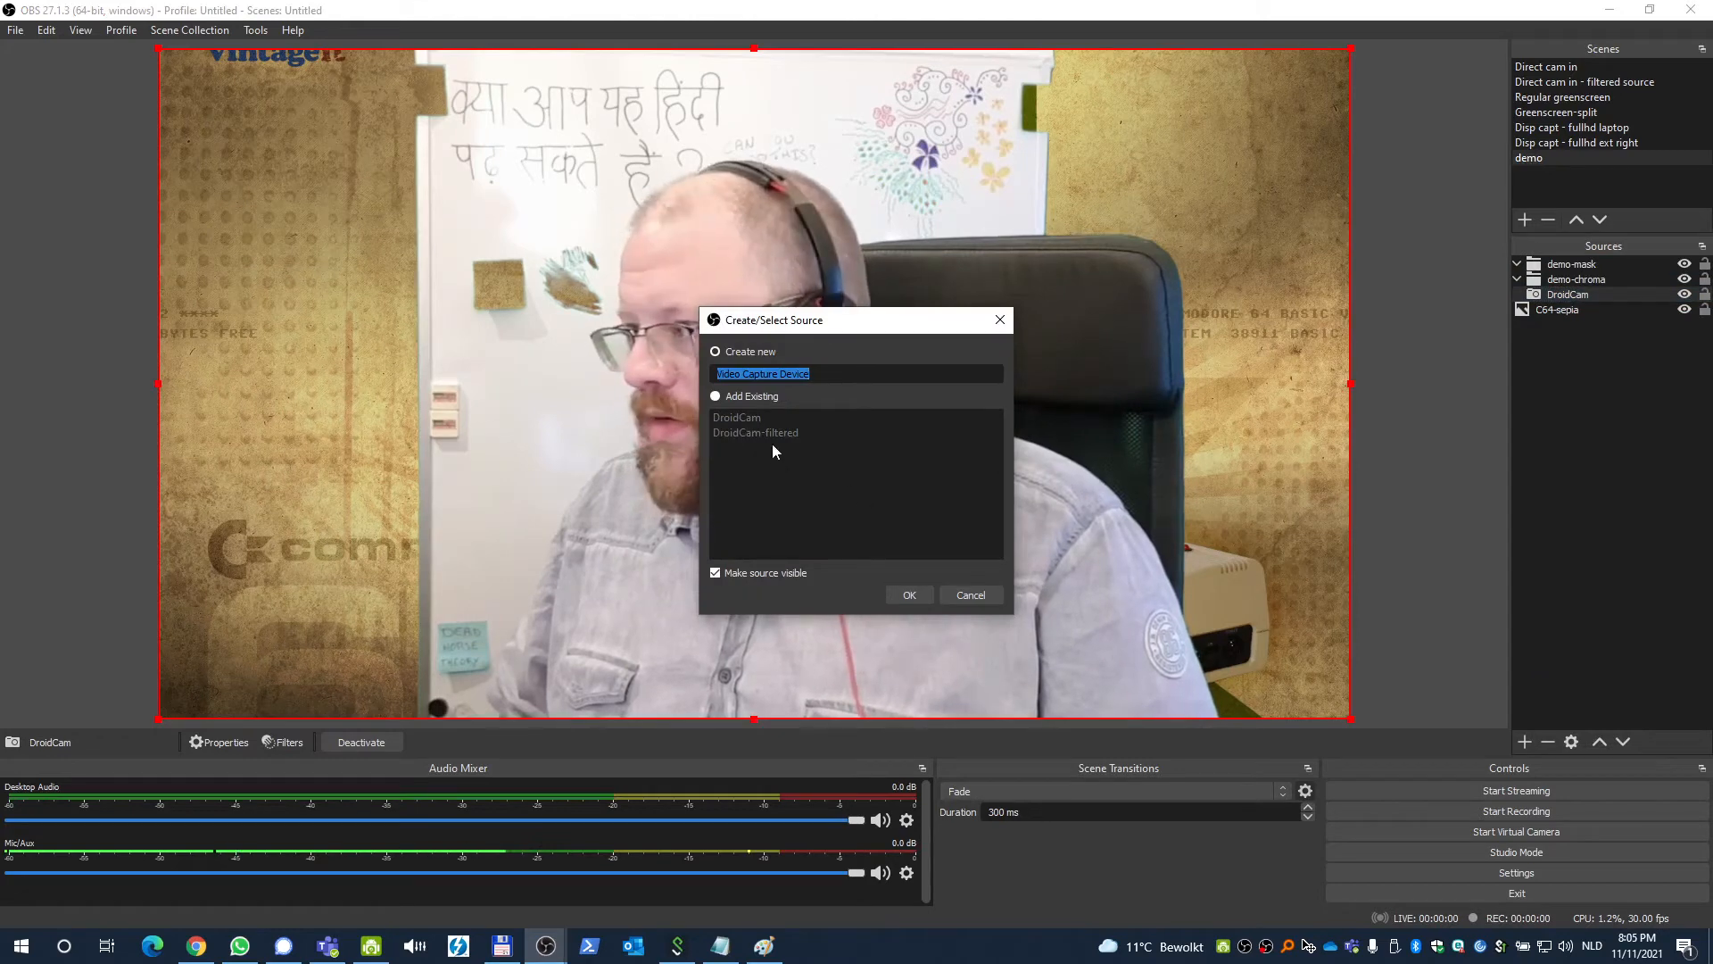
left_click(768, 395)
left_click(775, 419)
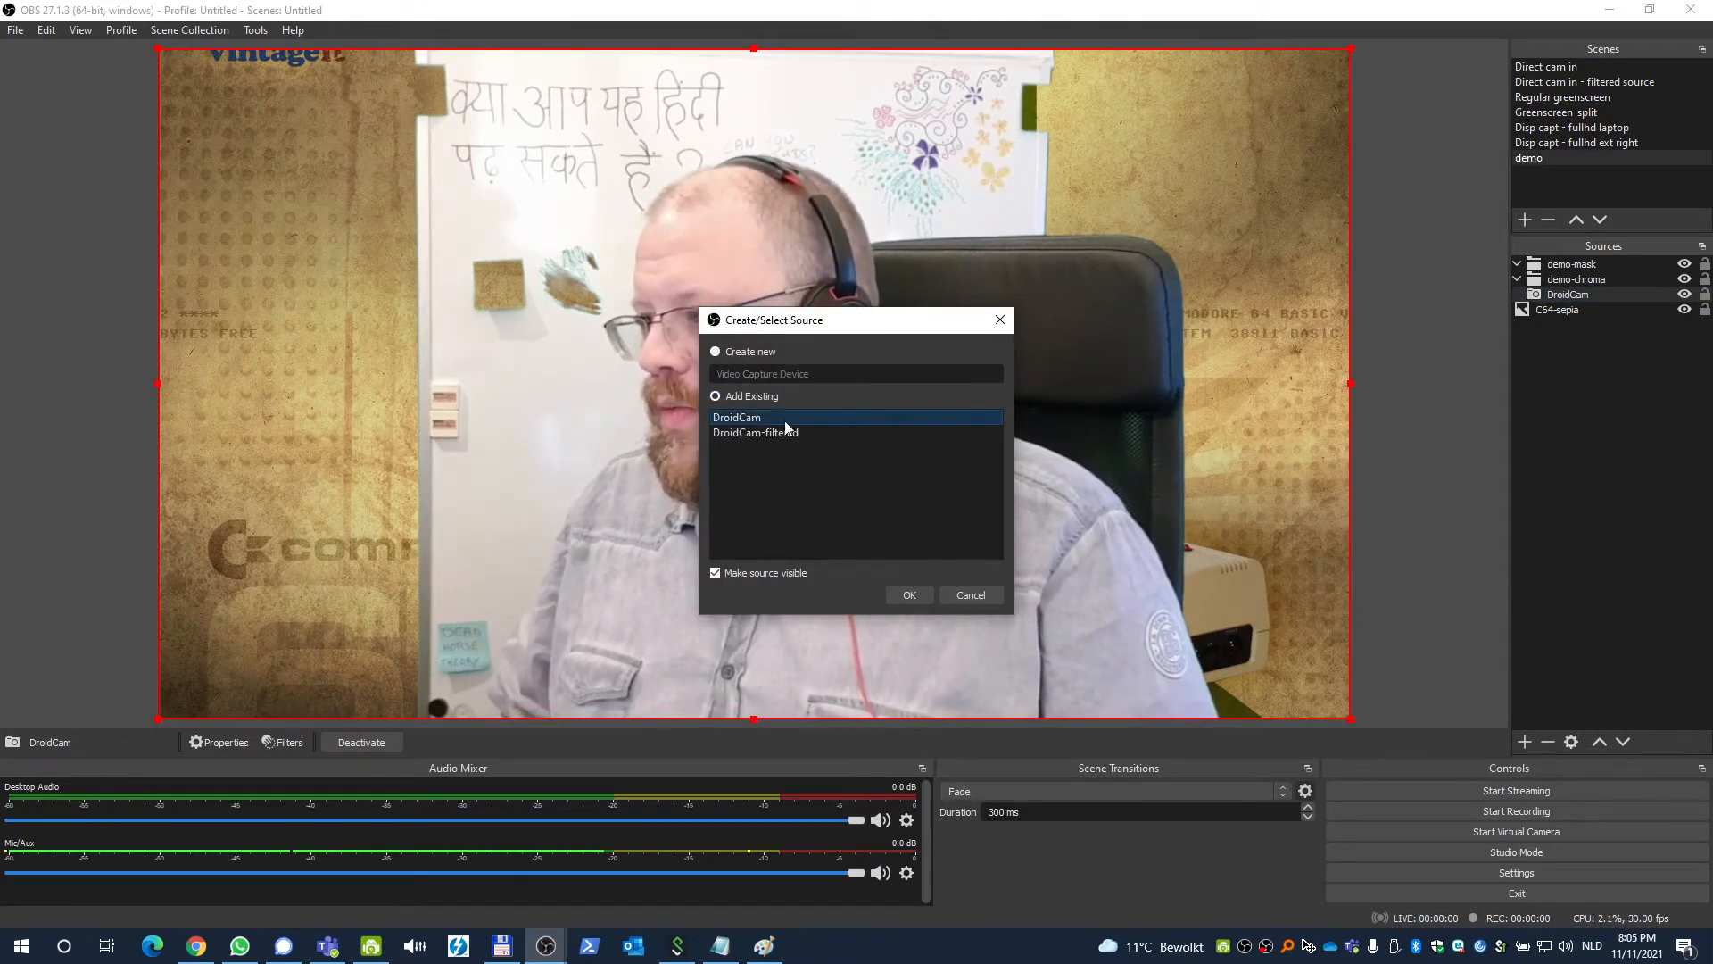
left_click(909, 594)
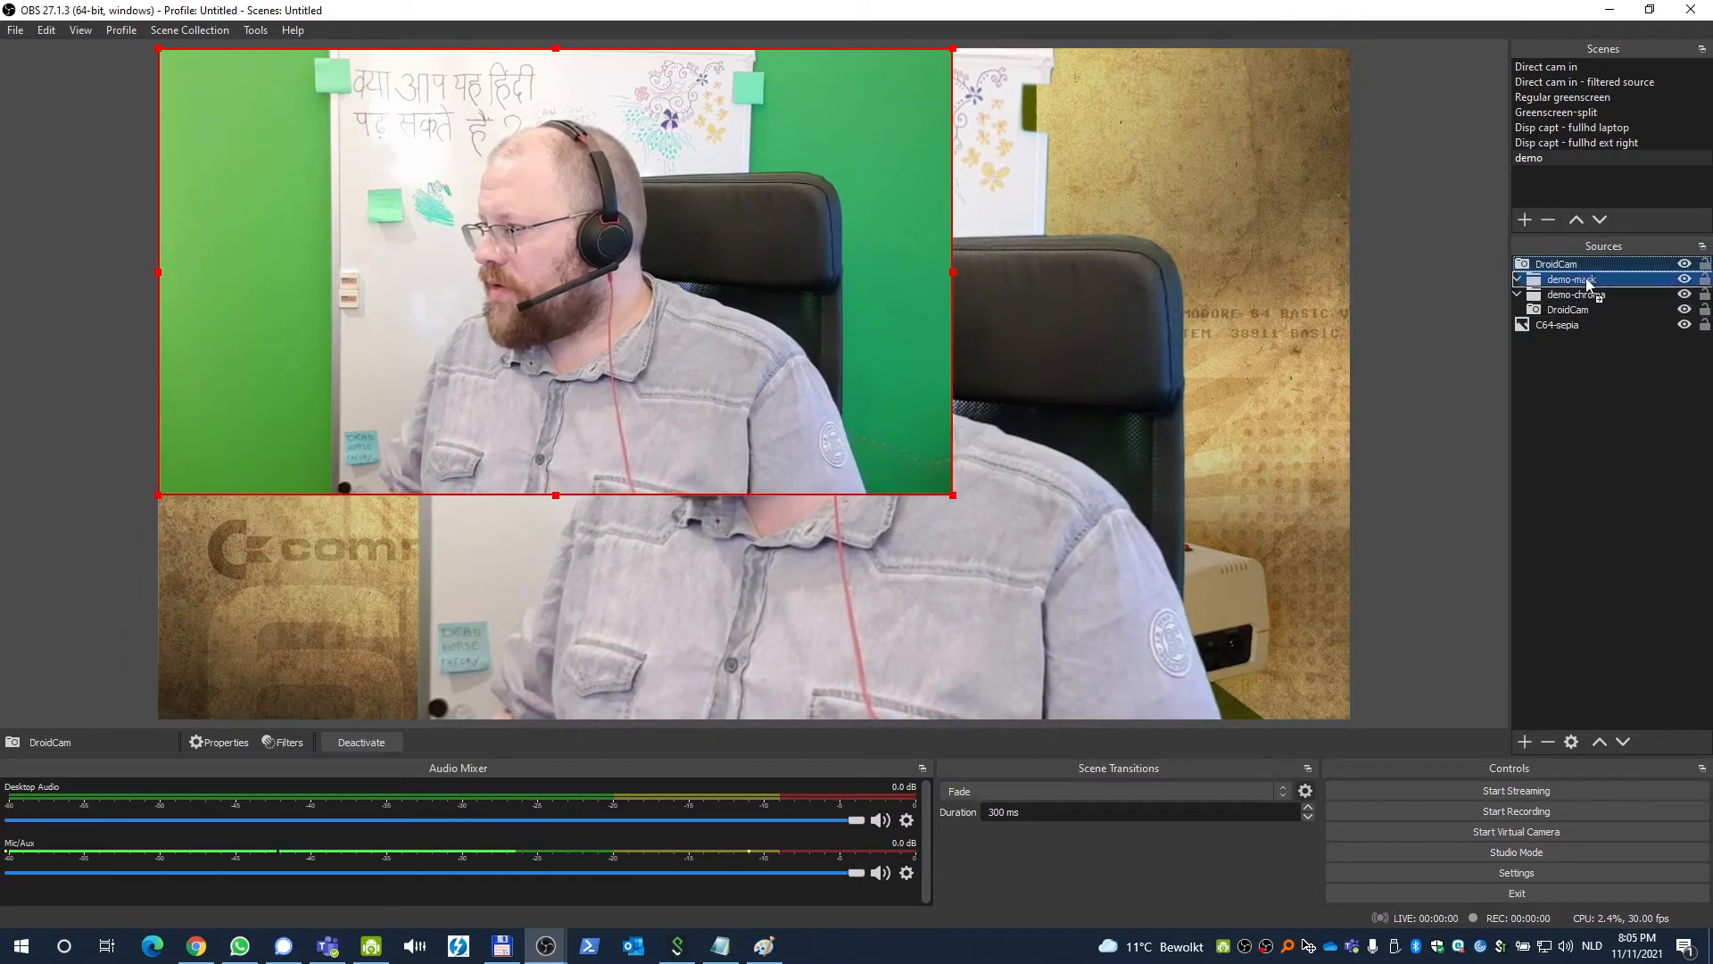
left_click_drag(1587, 284, 1588, 284)
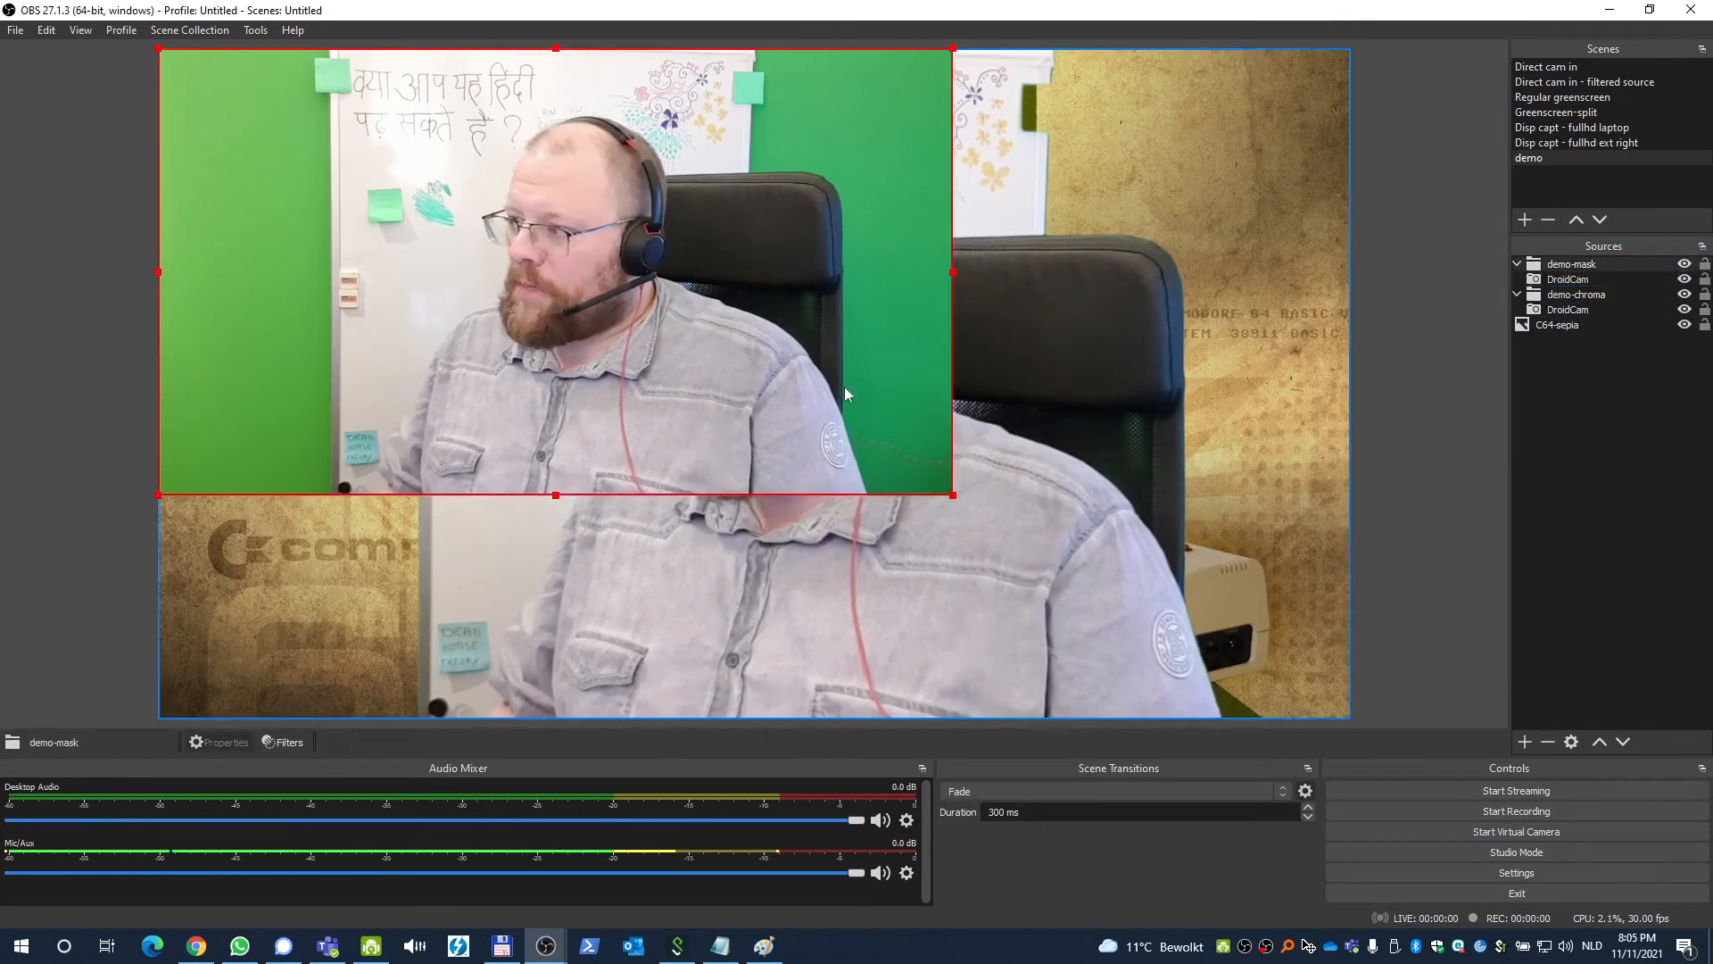
left_click_drag(953, 494, 1343, 721)
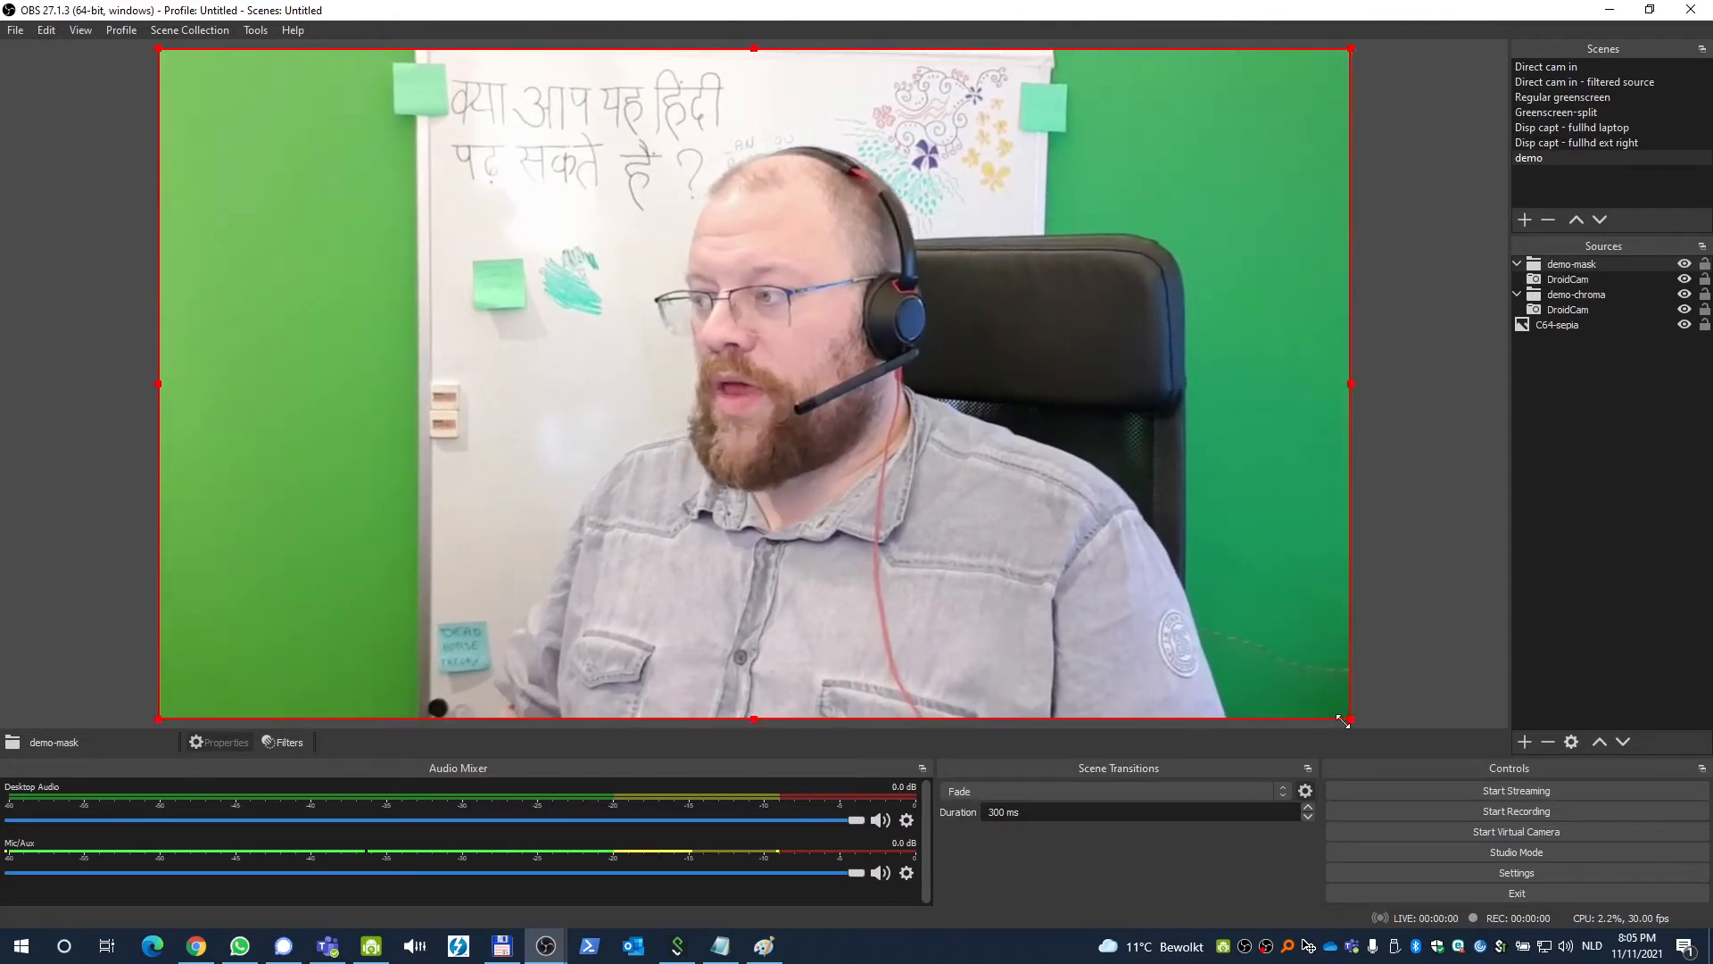
Open the demo-mask group's filters and add an Image Mask/Blend effect filter.
left_click(1606, 294)
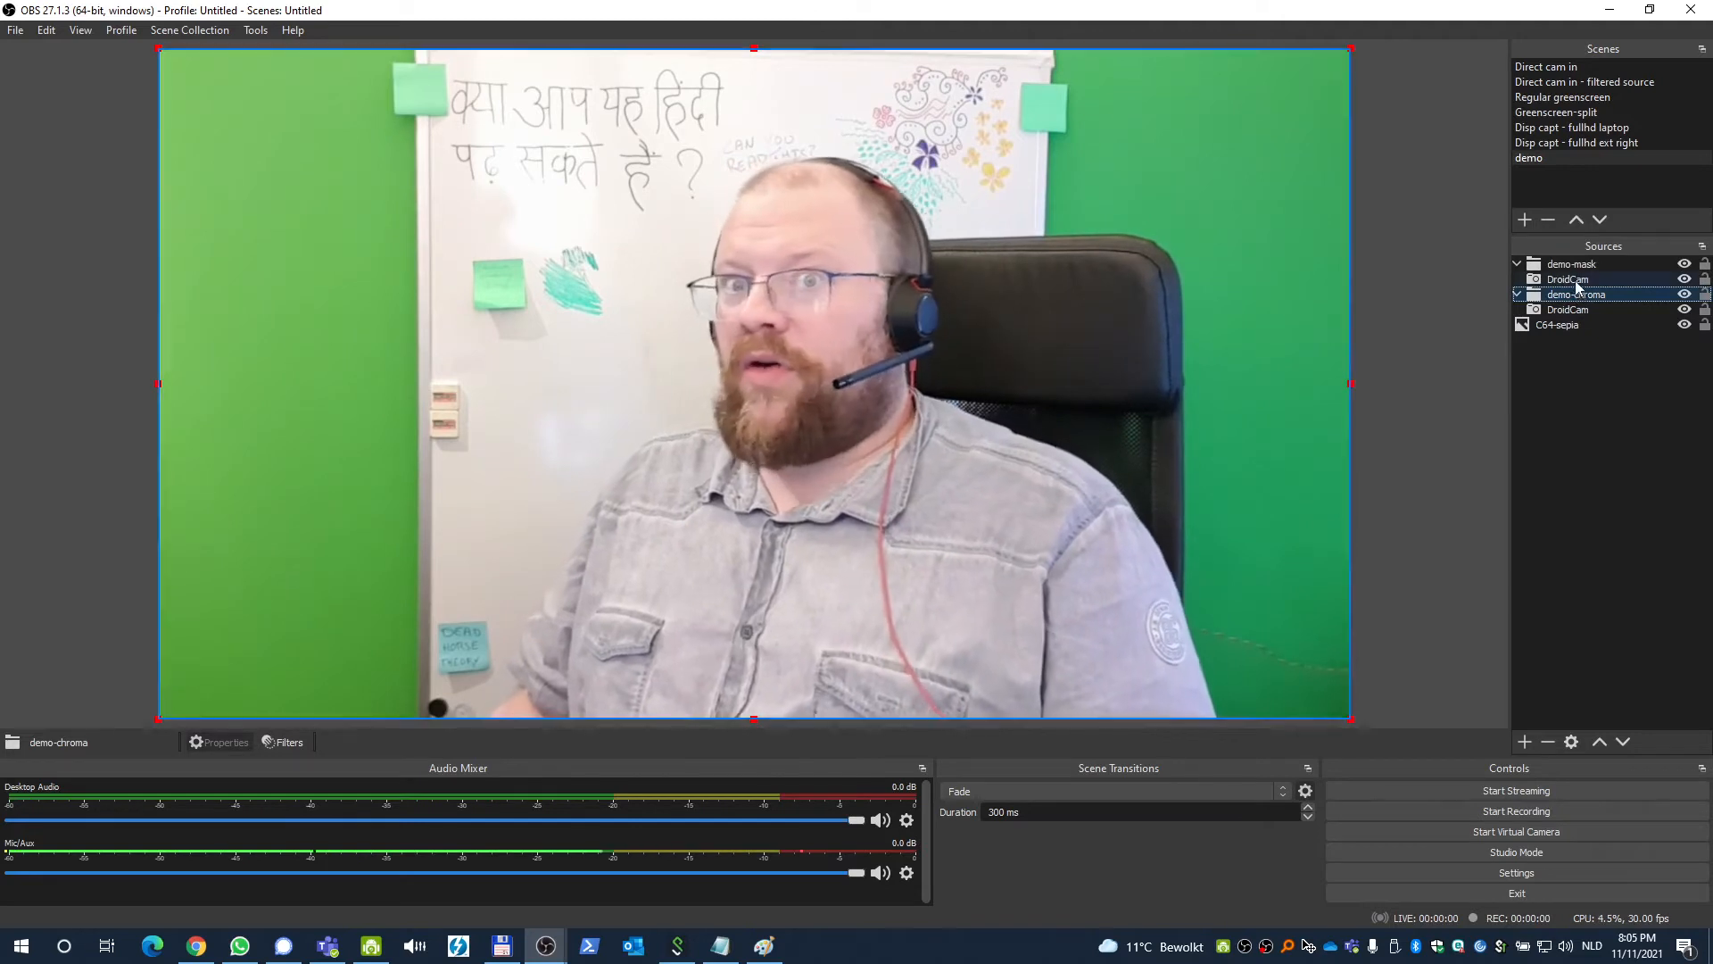
left_click(1597, 266)
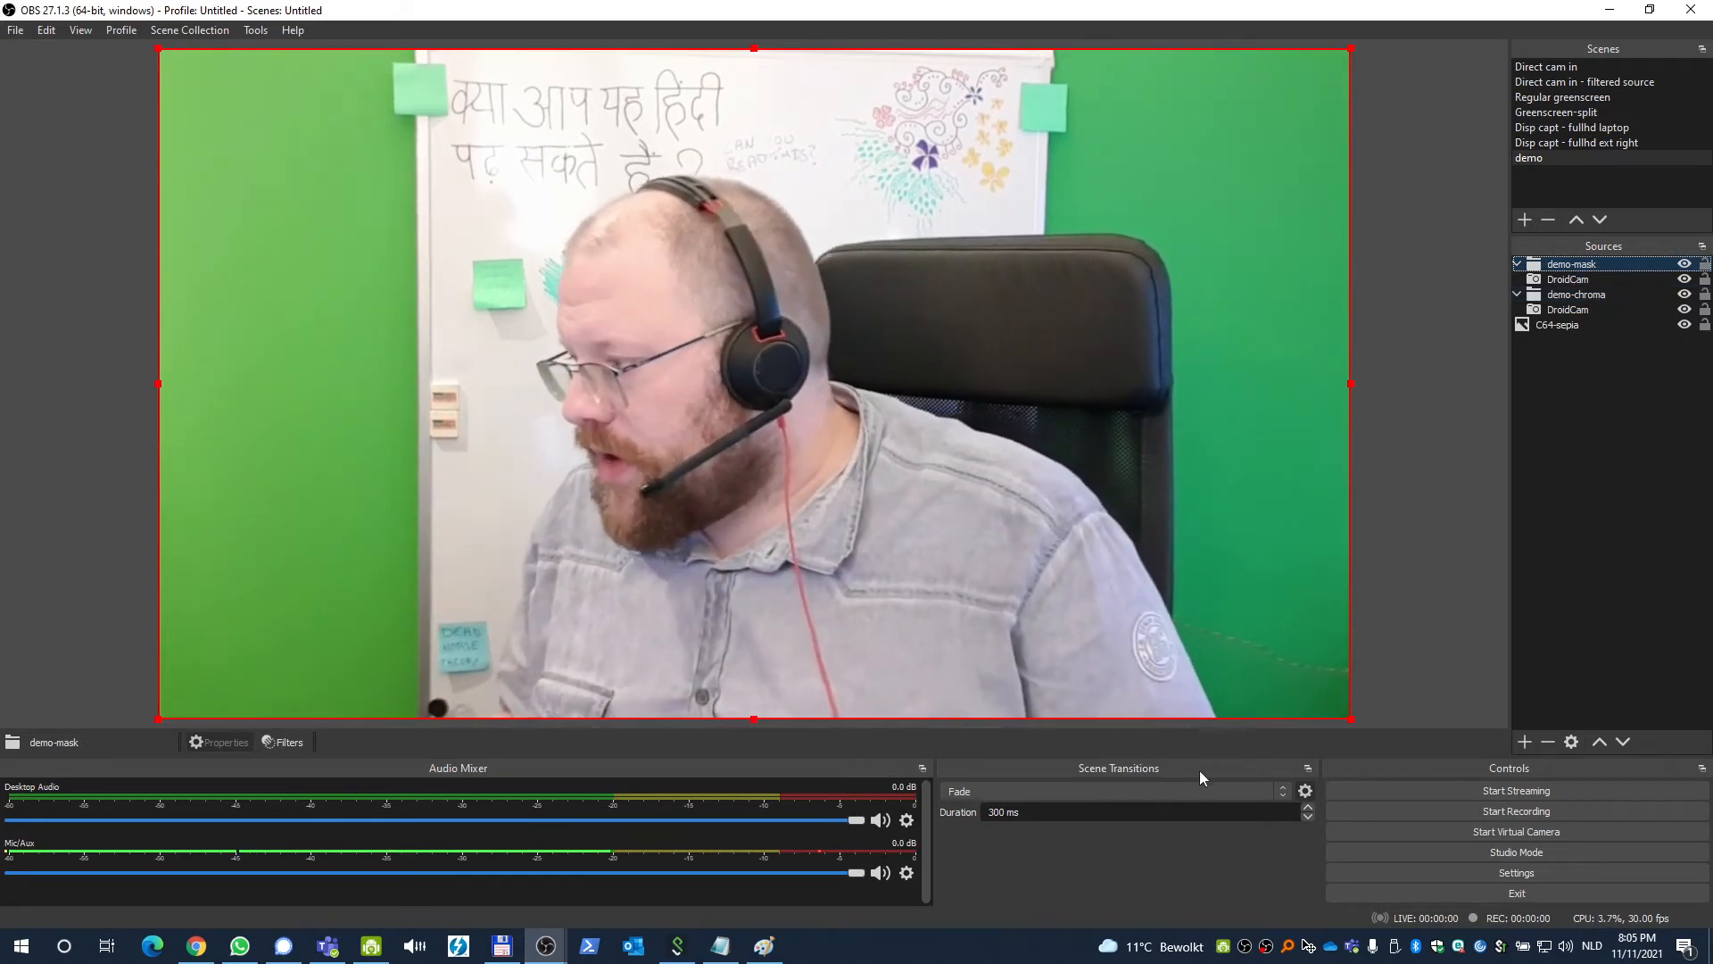
left_click(270, 743)
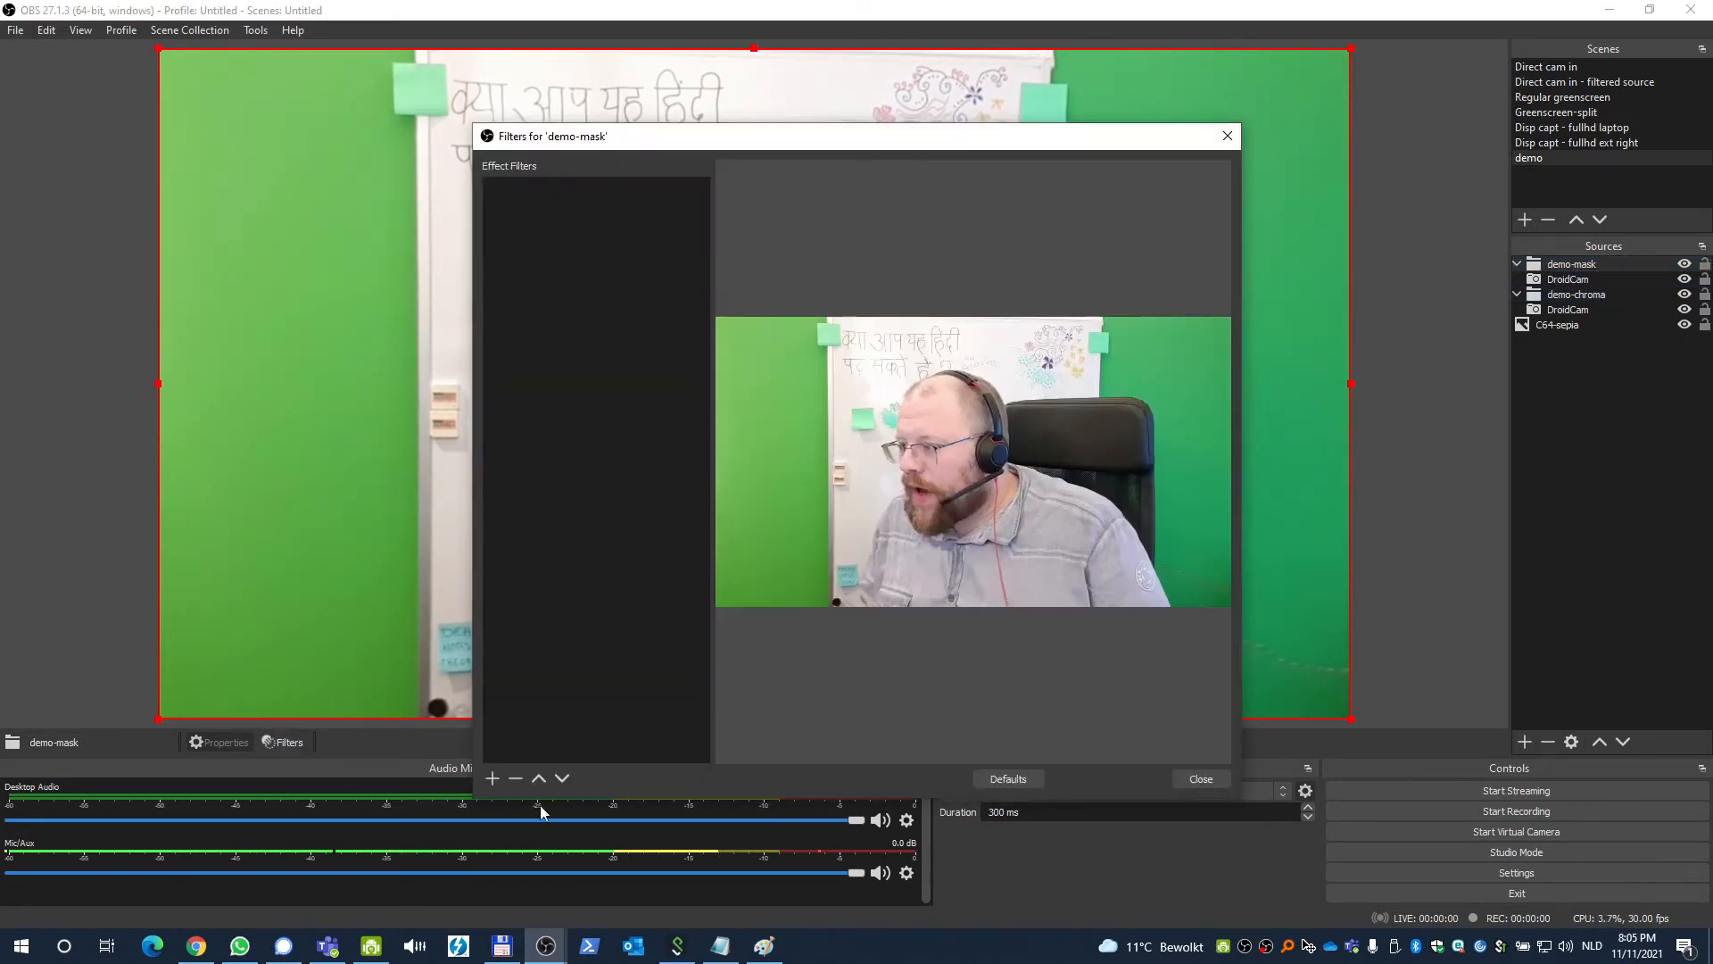
left_click(492, 779)
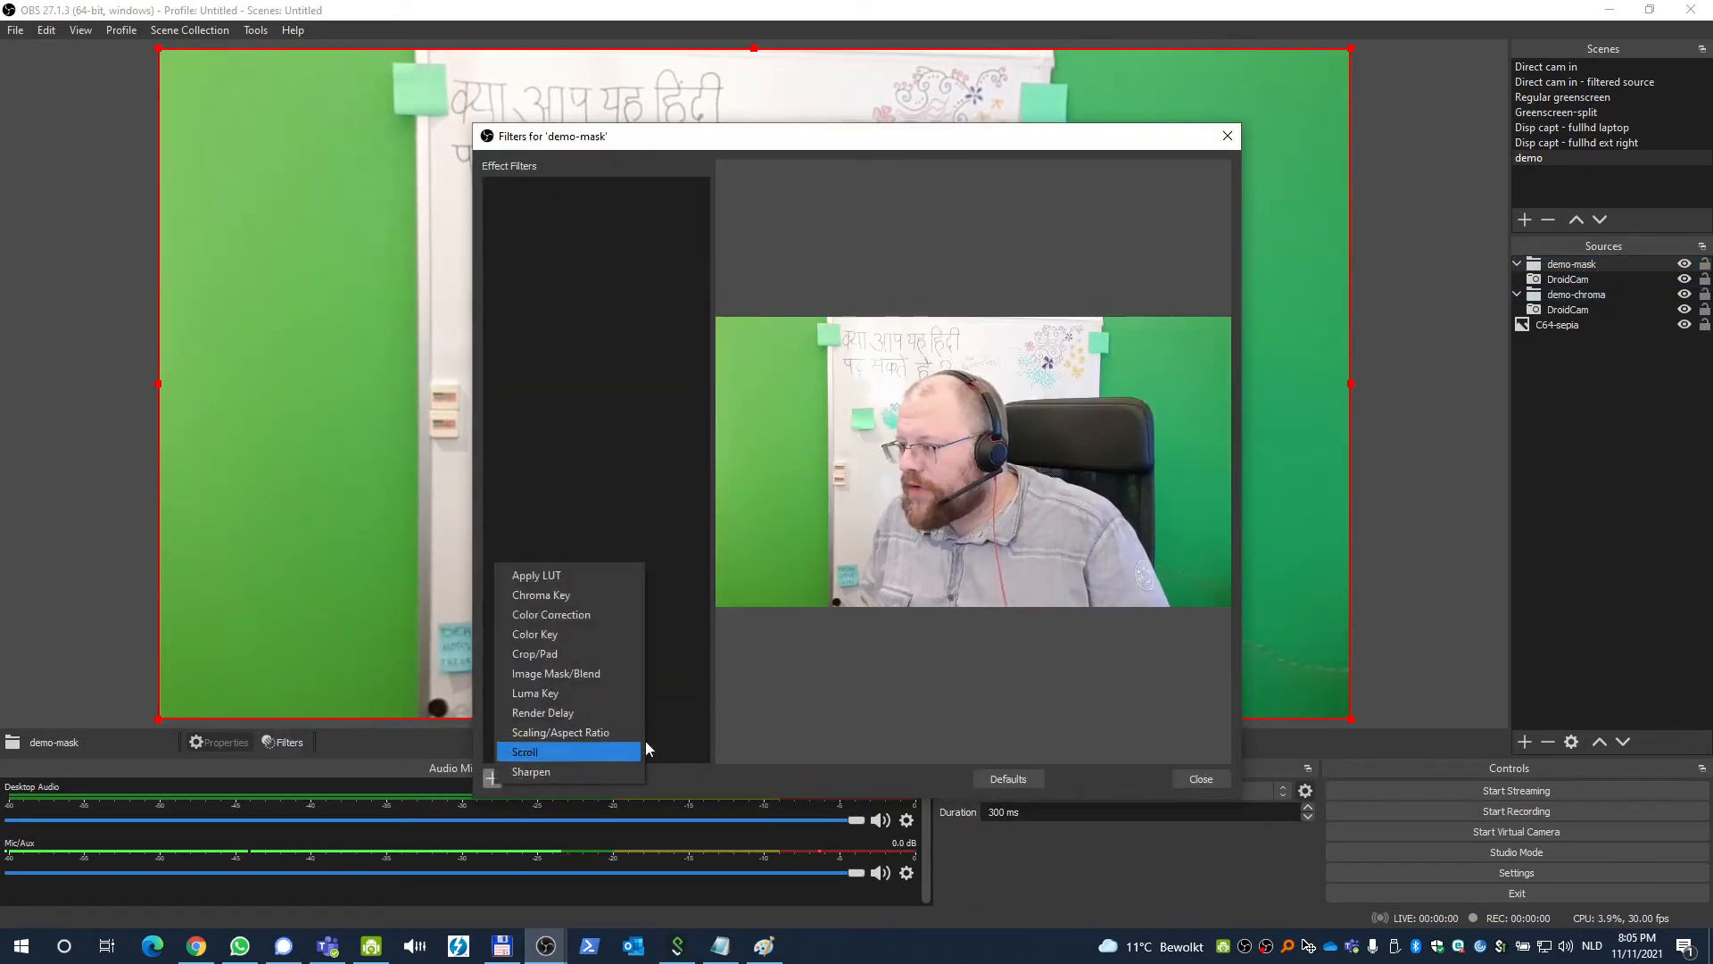
left_click(614, 677)
left_click(822, 500)
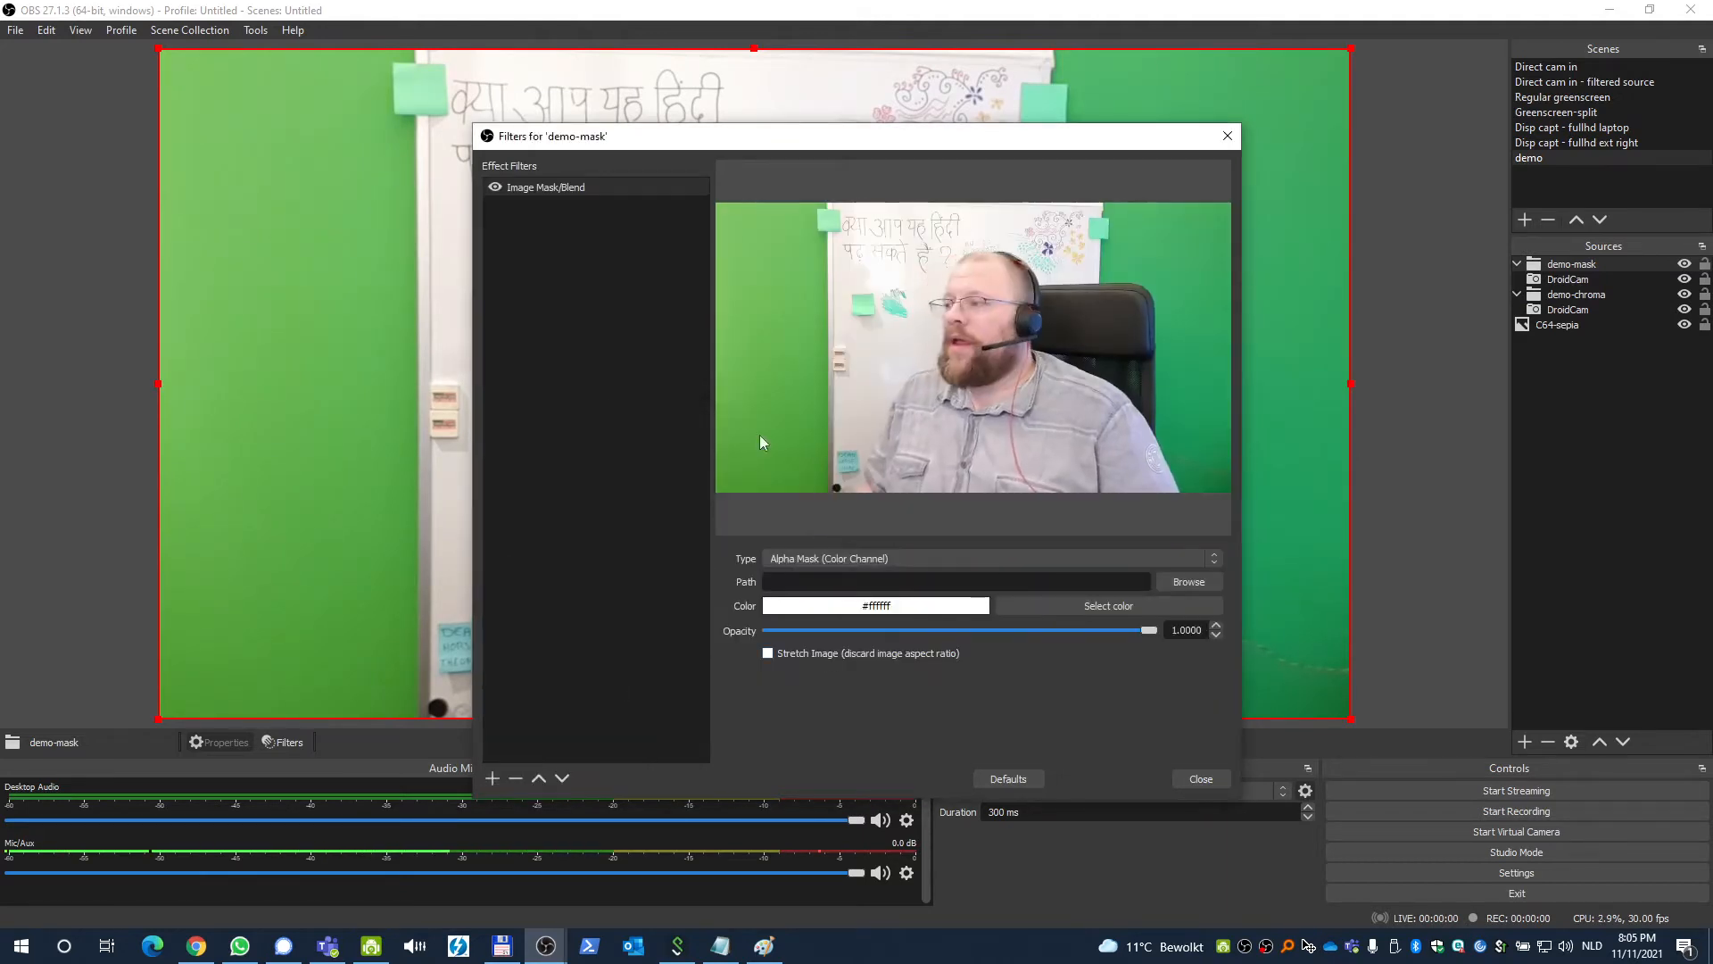
left_click_drag(703, 143, 646, 95)
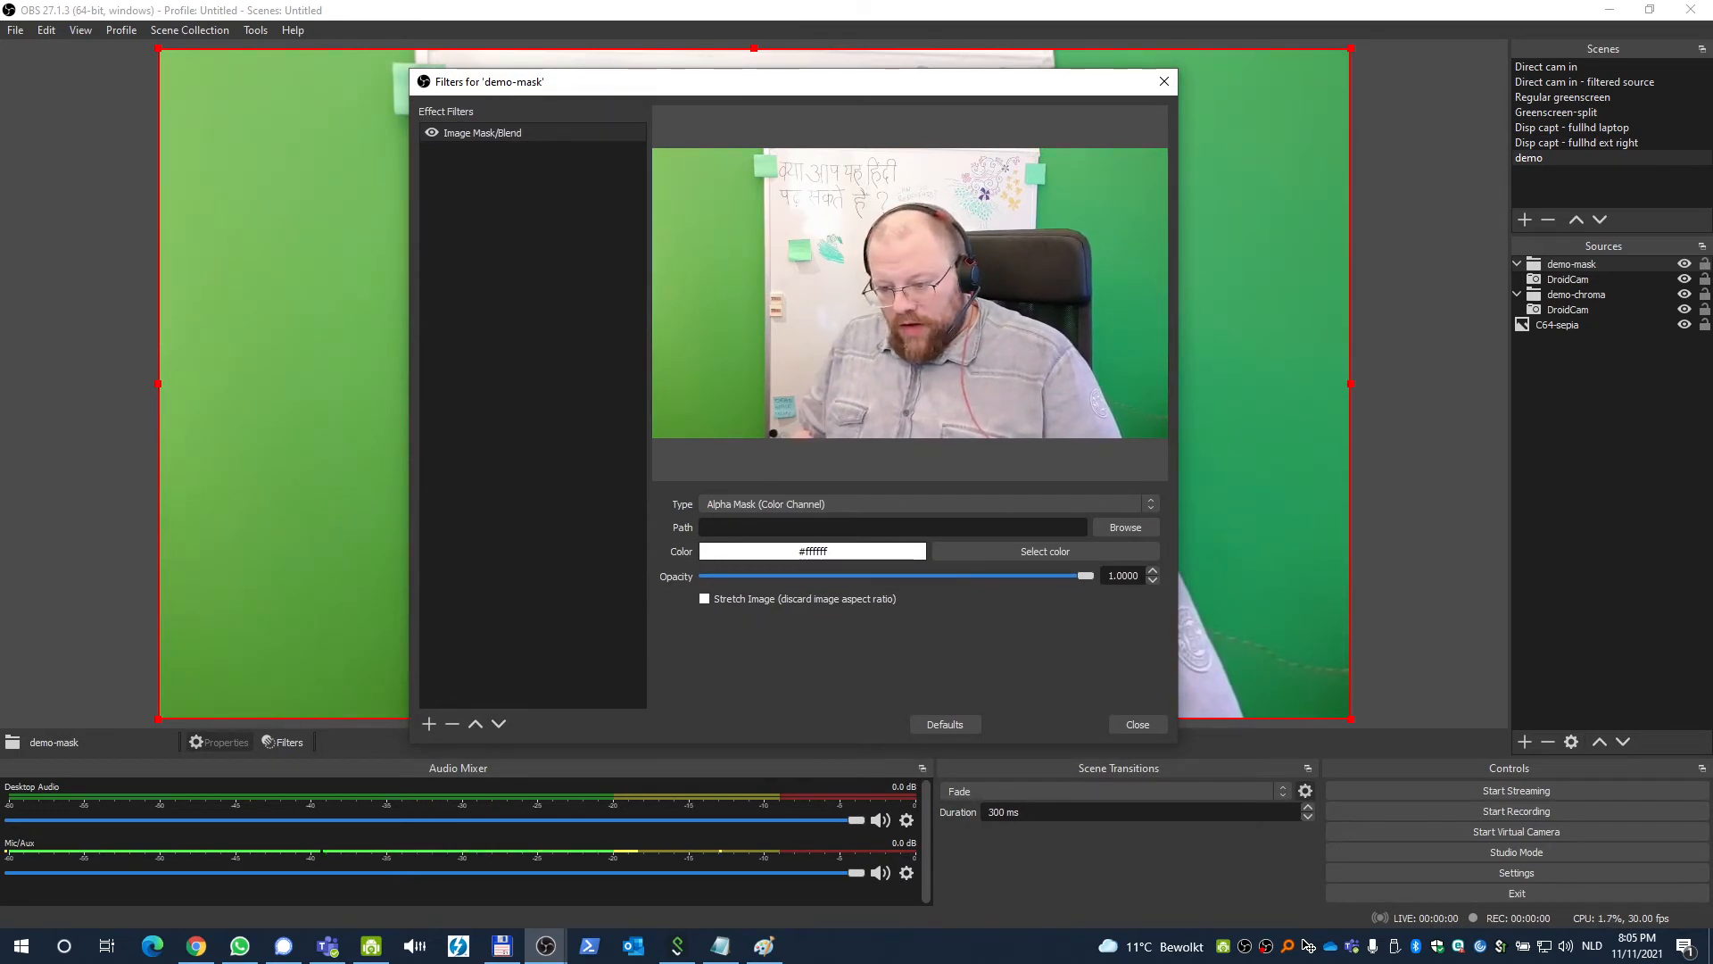
Switch to Paint to examine the mask2 image, then close it.
key("alt+Tab")
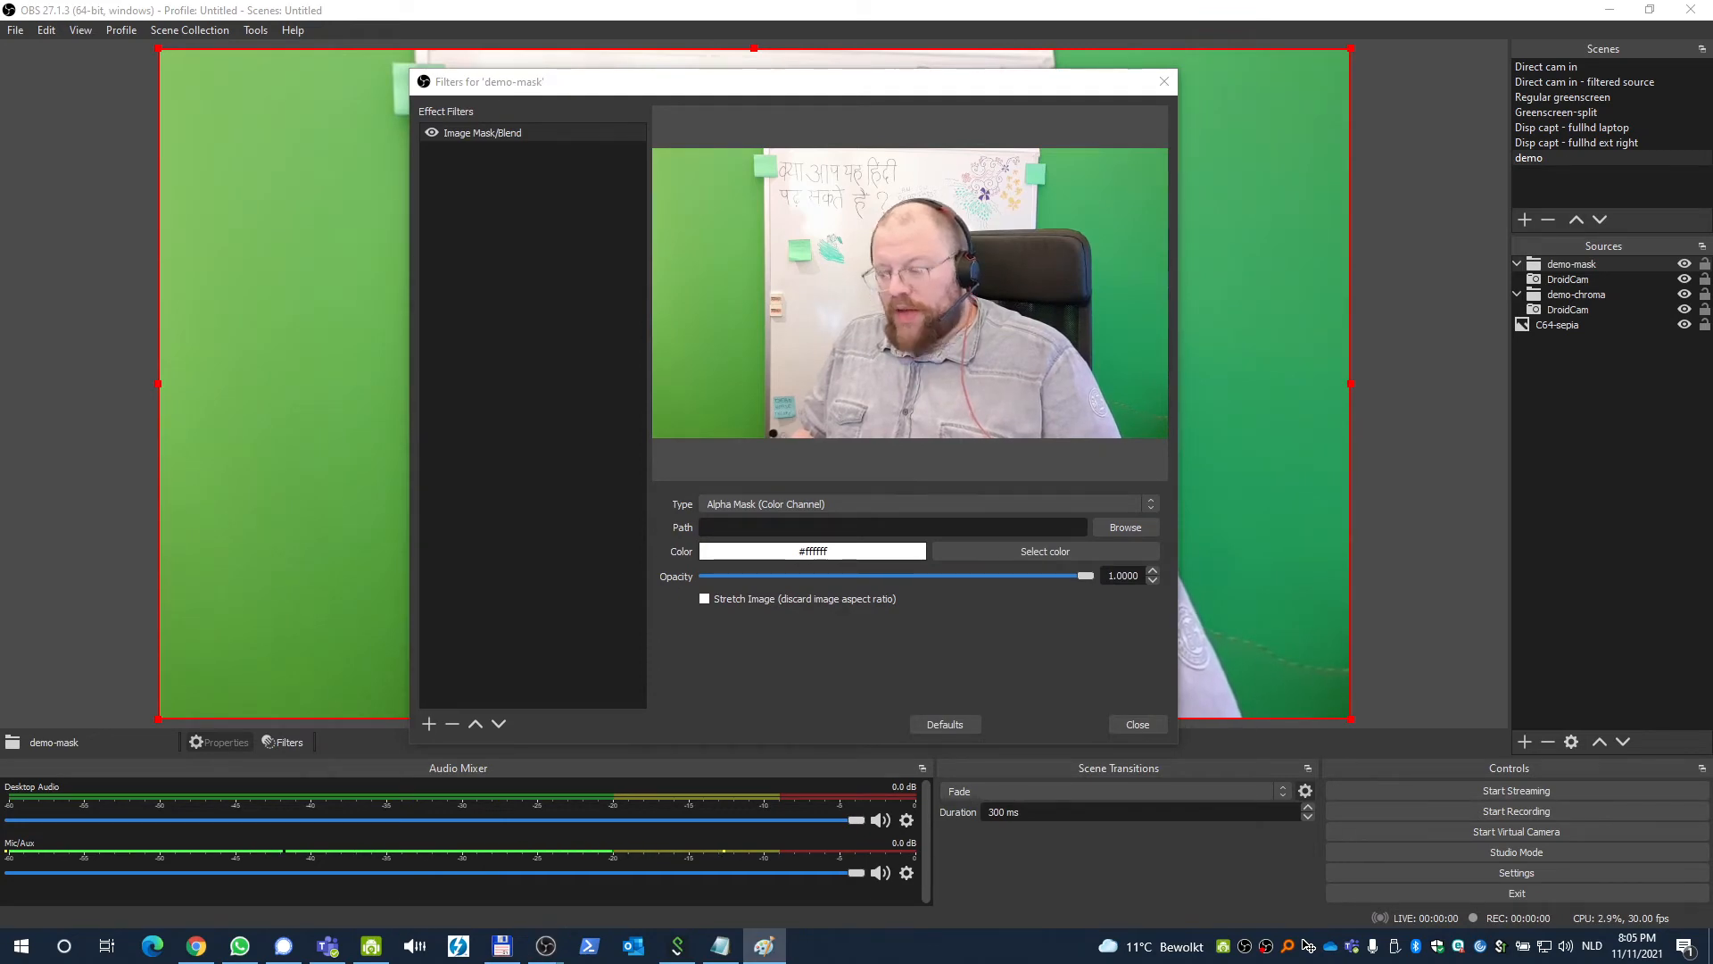
mouse_move(0, 44)
left_mouse_down()
mouse_move(860, 126)
mouse_move(555, 157)
mouse_move(562, 177)
left_mouse_up()
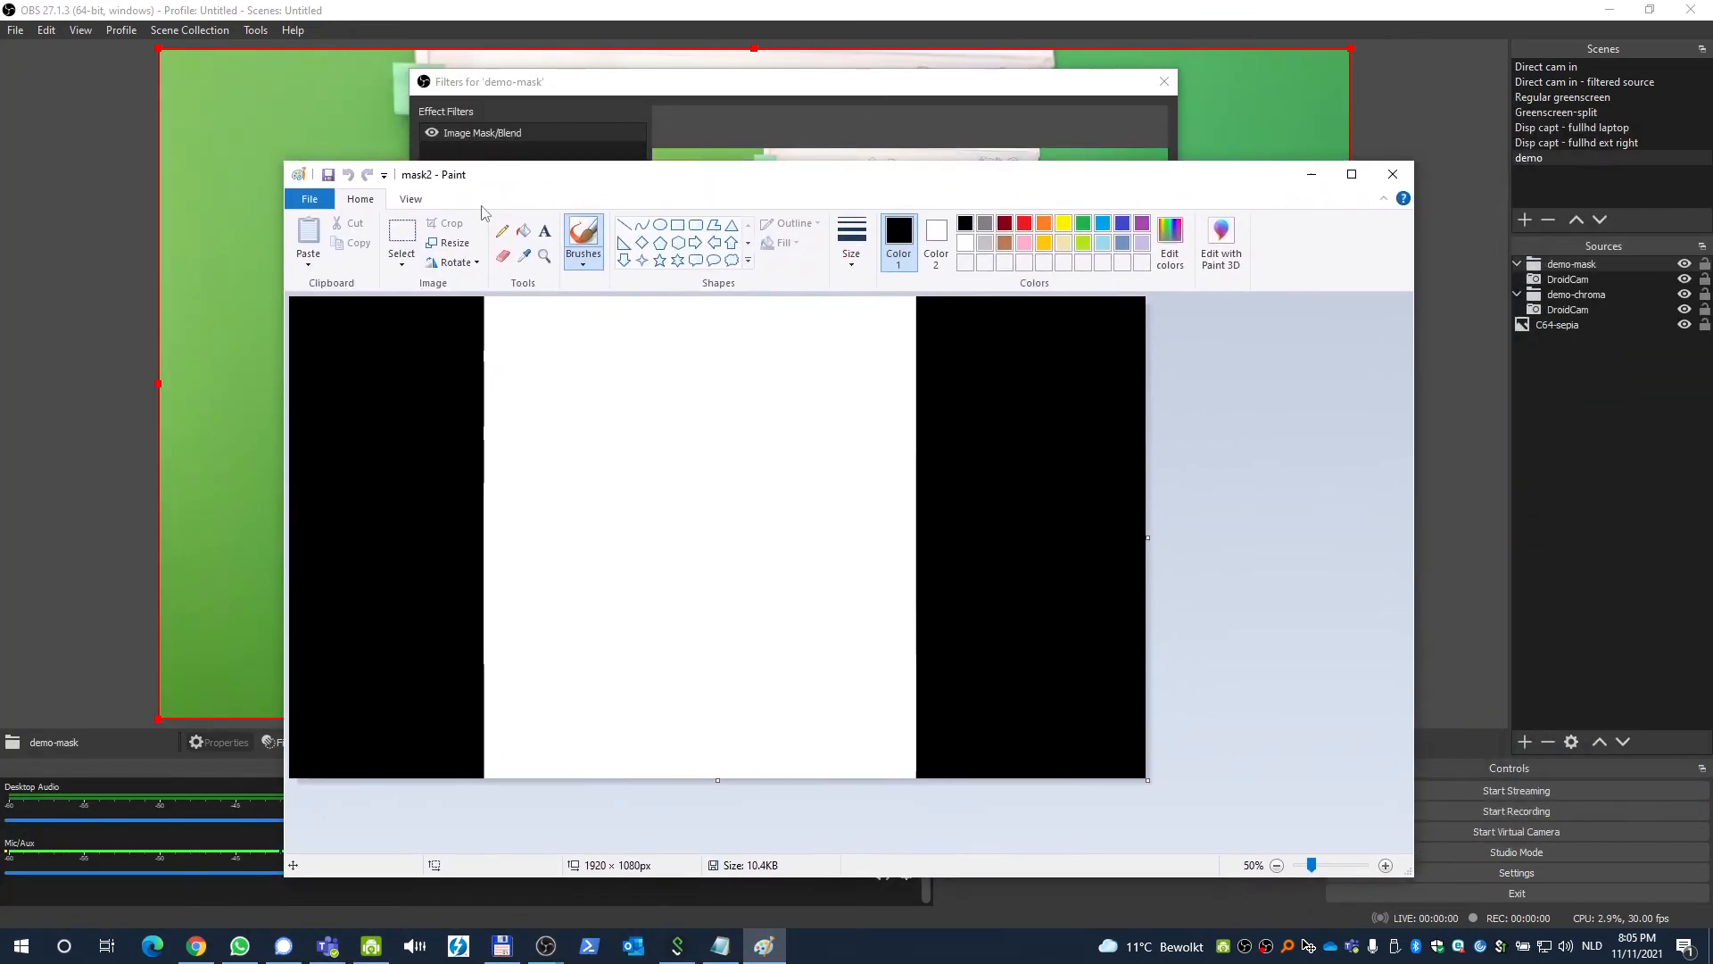
mouse_move(685, 182)
left_mouse_down()
mouse_move(675, 214)
mouse_move(655, 210)
left_mouse_up()
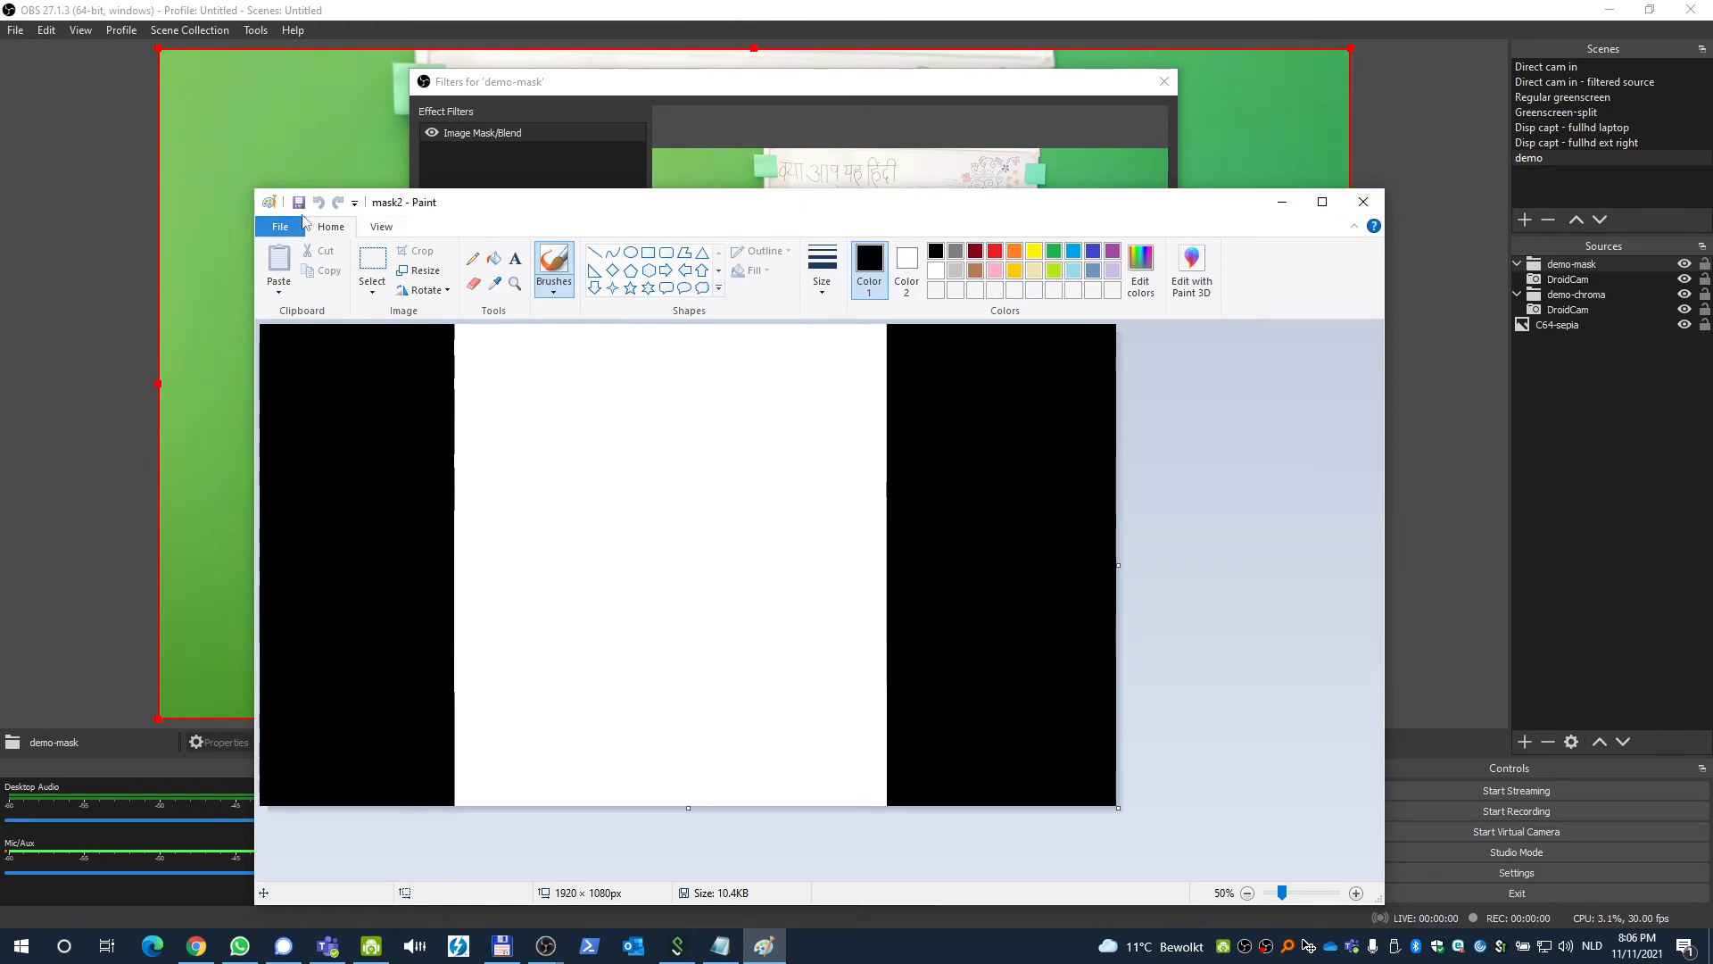
left_click(1364, 202)
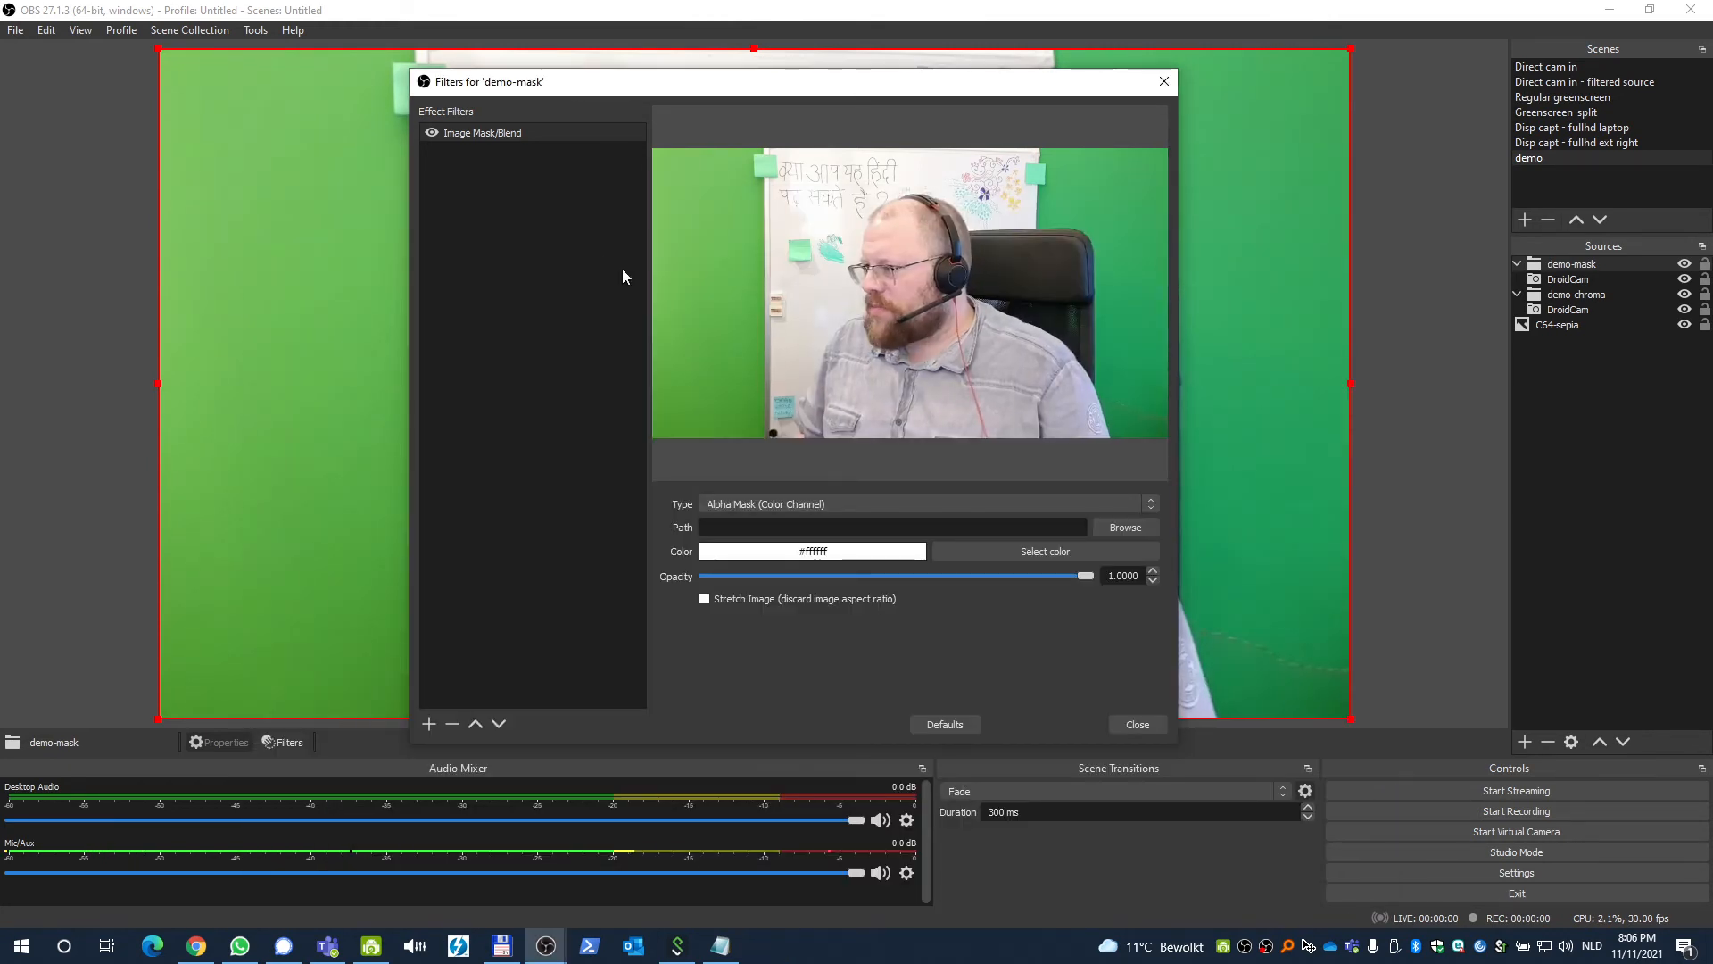
Set the Image Mask/Blend path to the mask2 image file and close the filters window.
left_click(1126, 527)
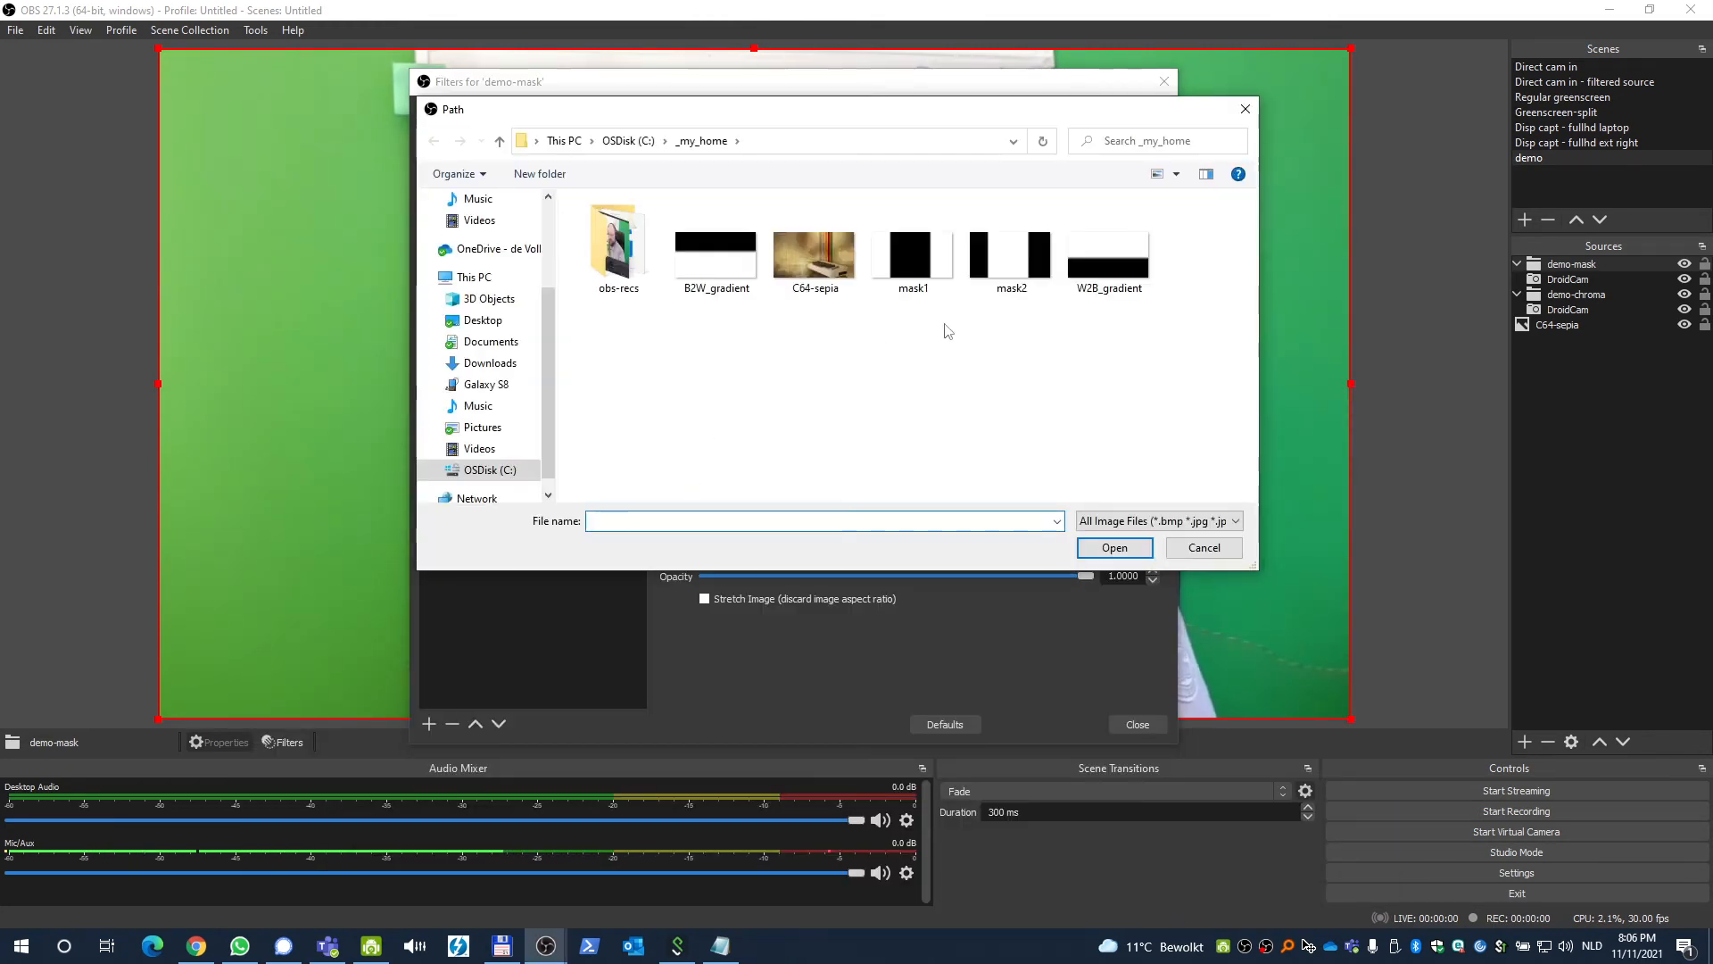
left_click(1110, 546)
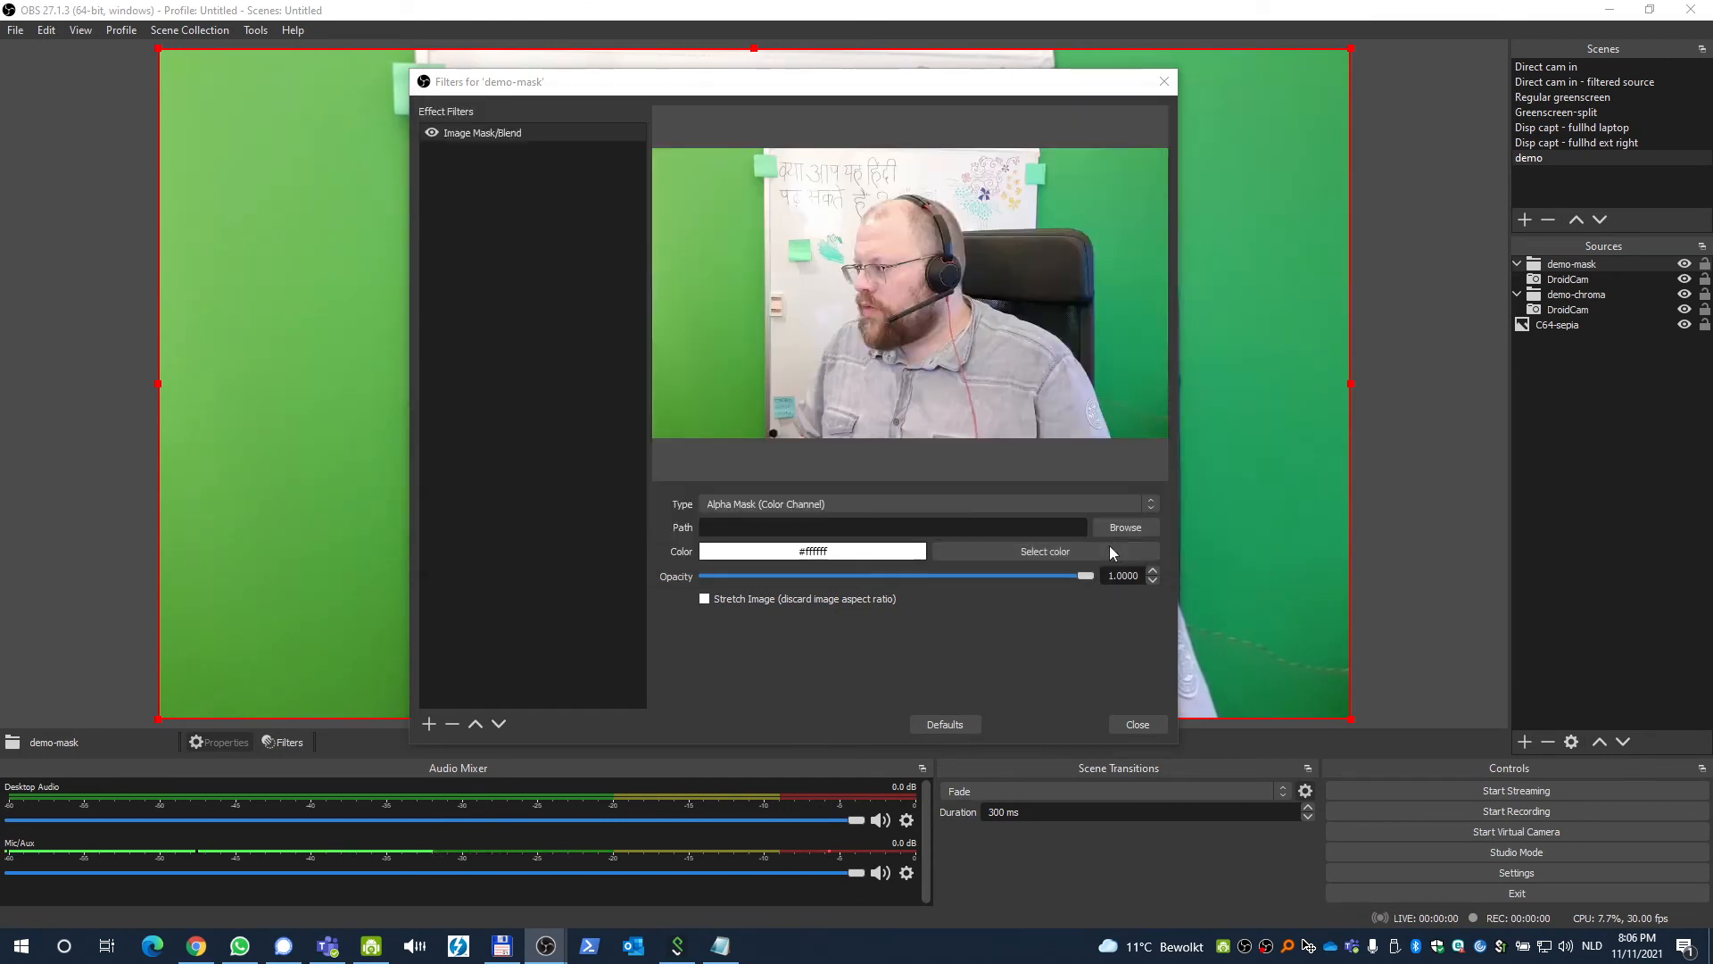
left_click_drag(833, 93, 961, 149)
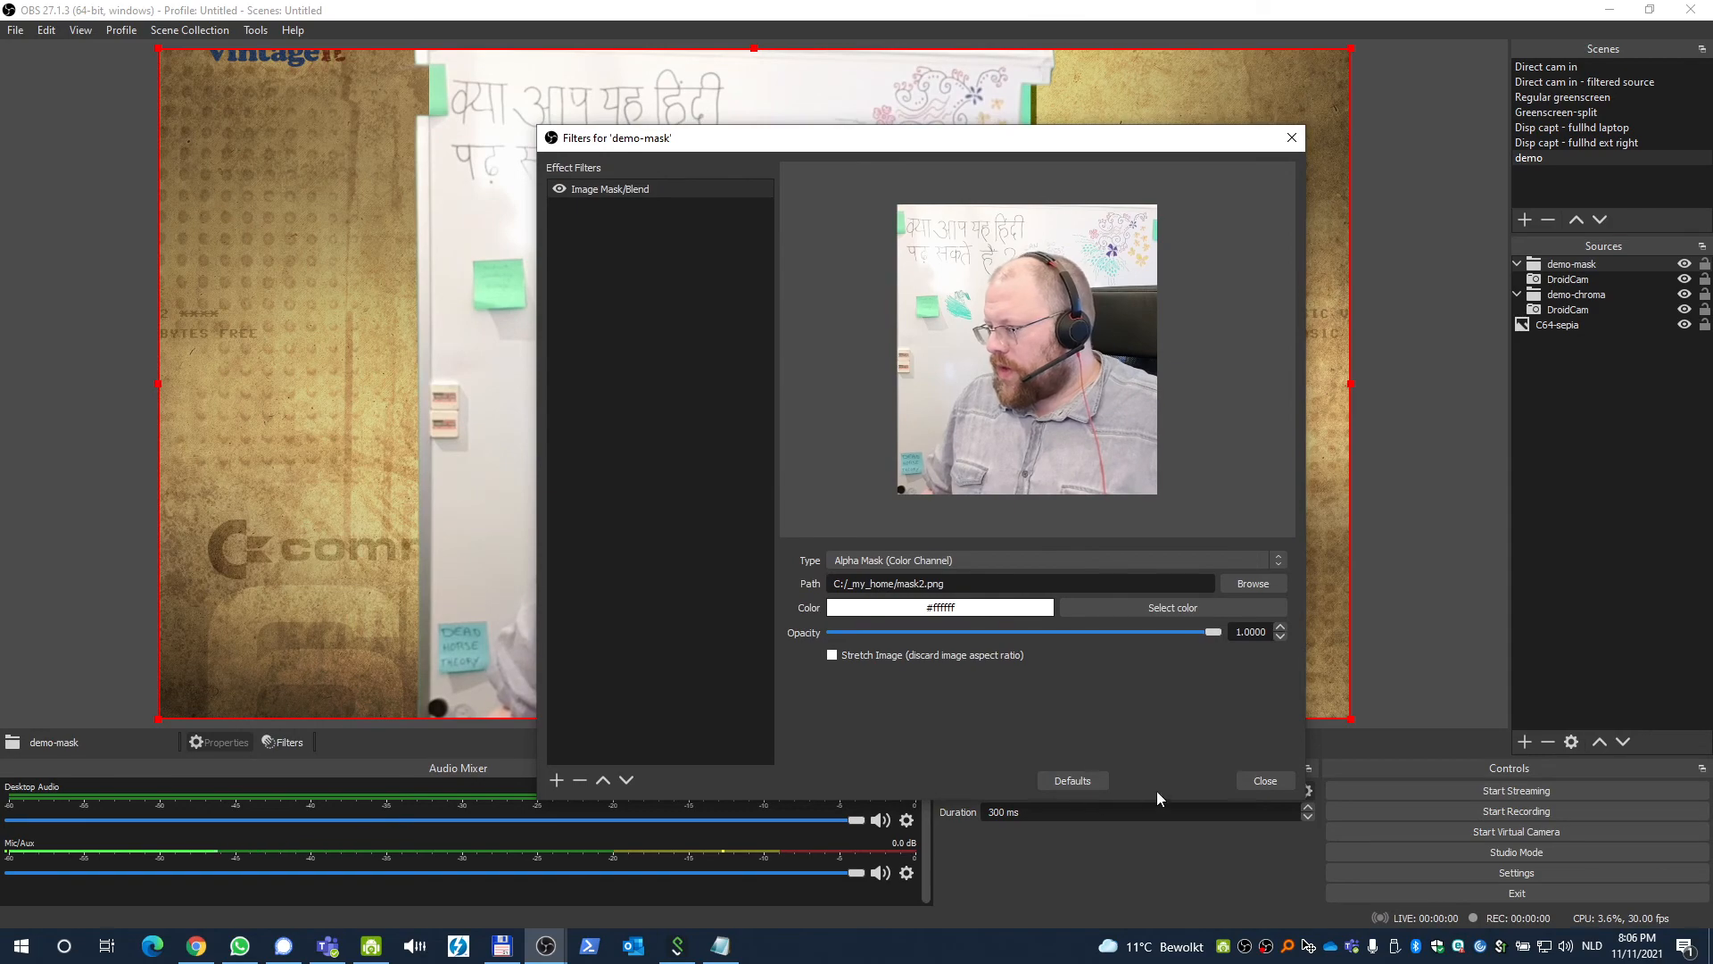
left_click(1265, 780)
Toggle the visibility of the demo-chroma and demo-mask groups to compare the layered result.
left_click(1640, 457)
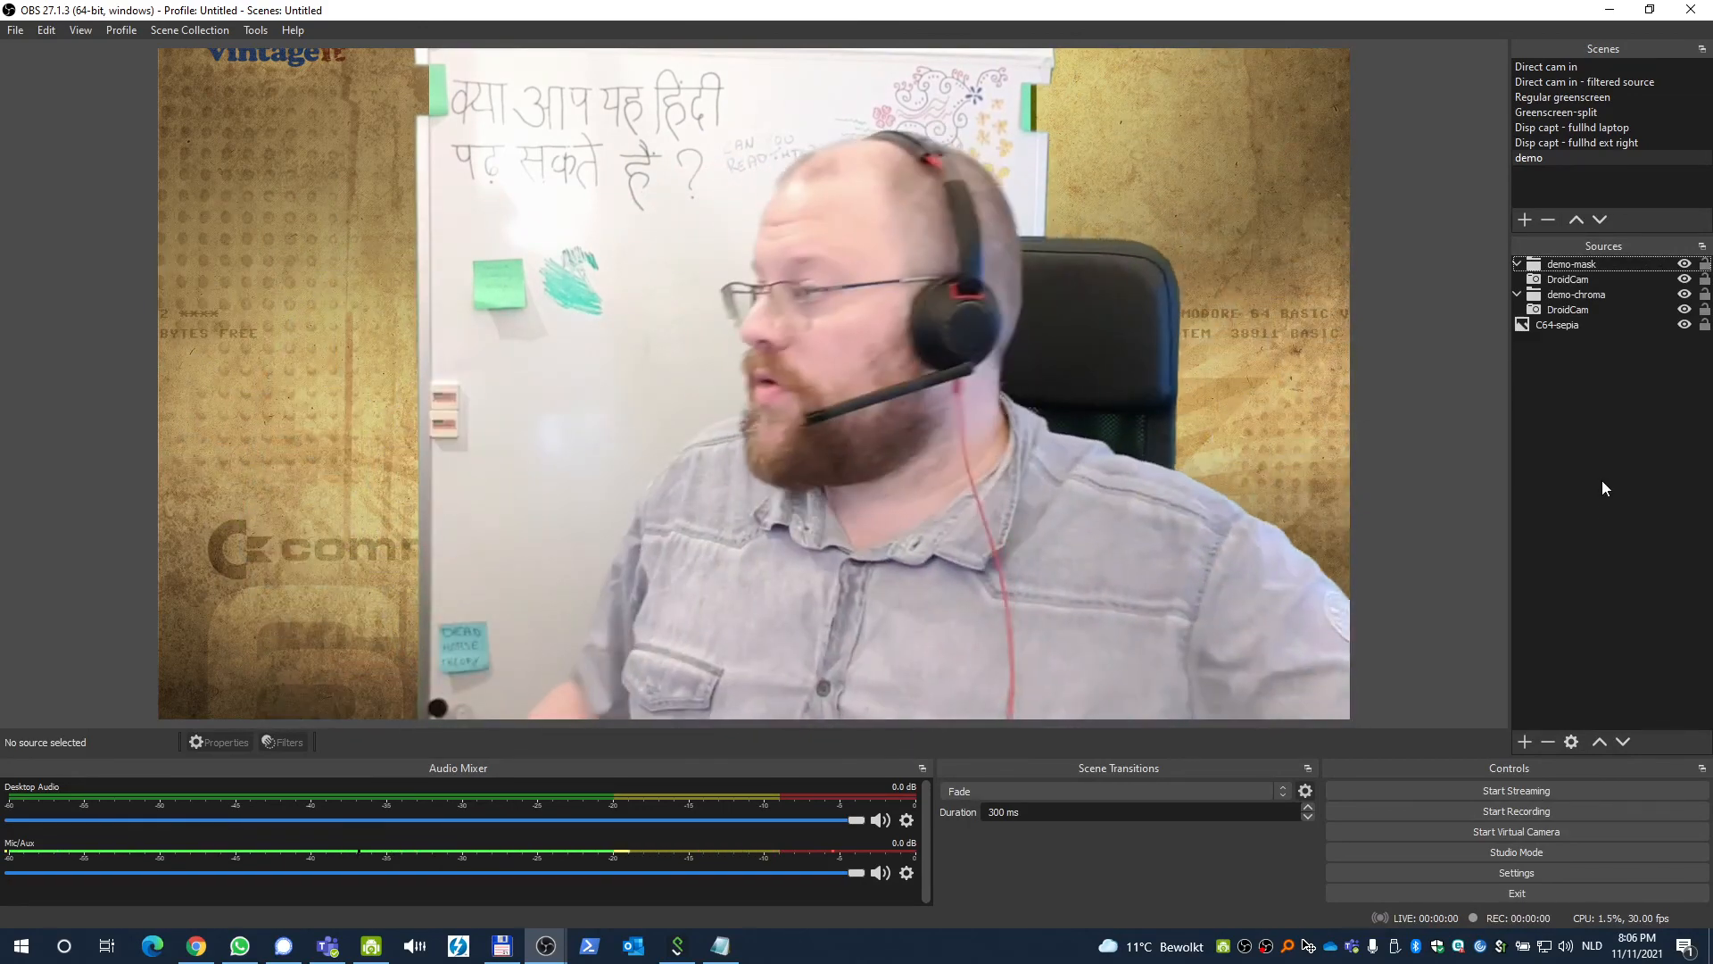
left_click(1685, 296)
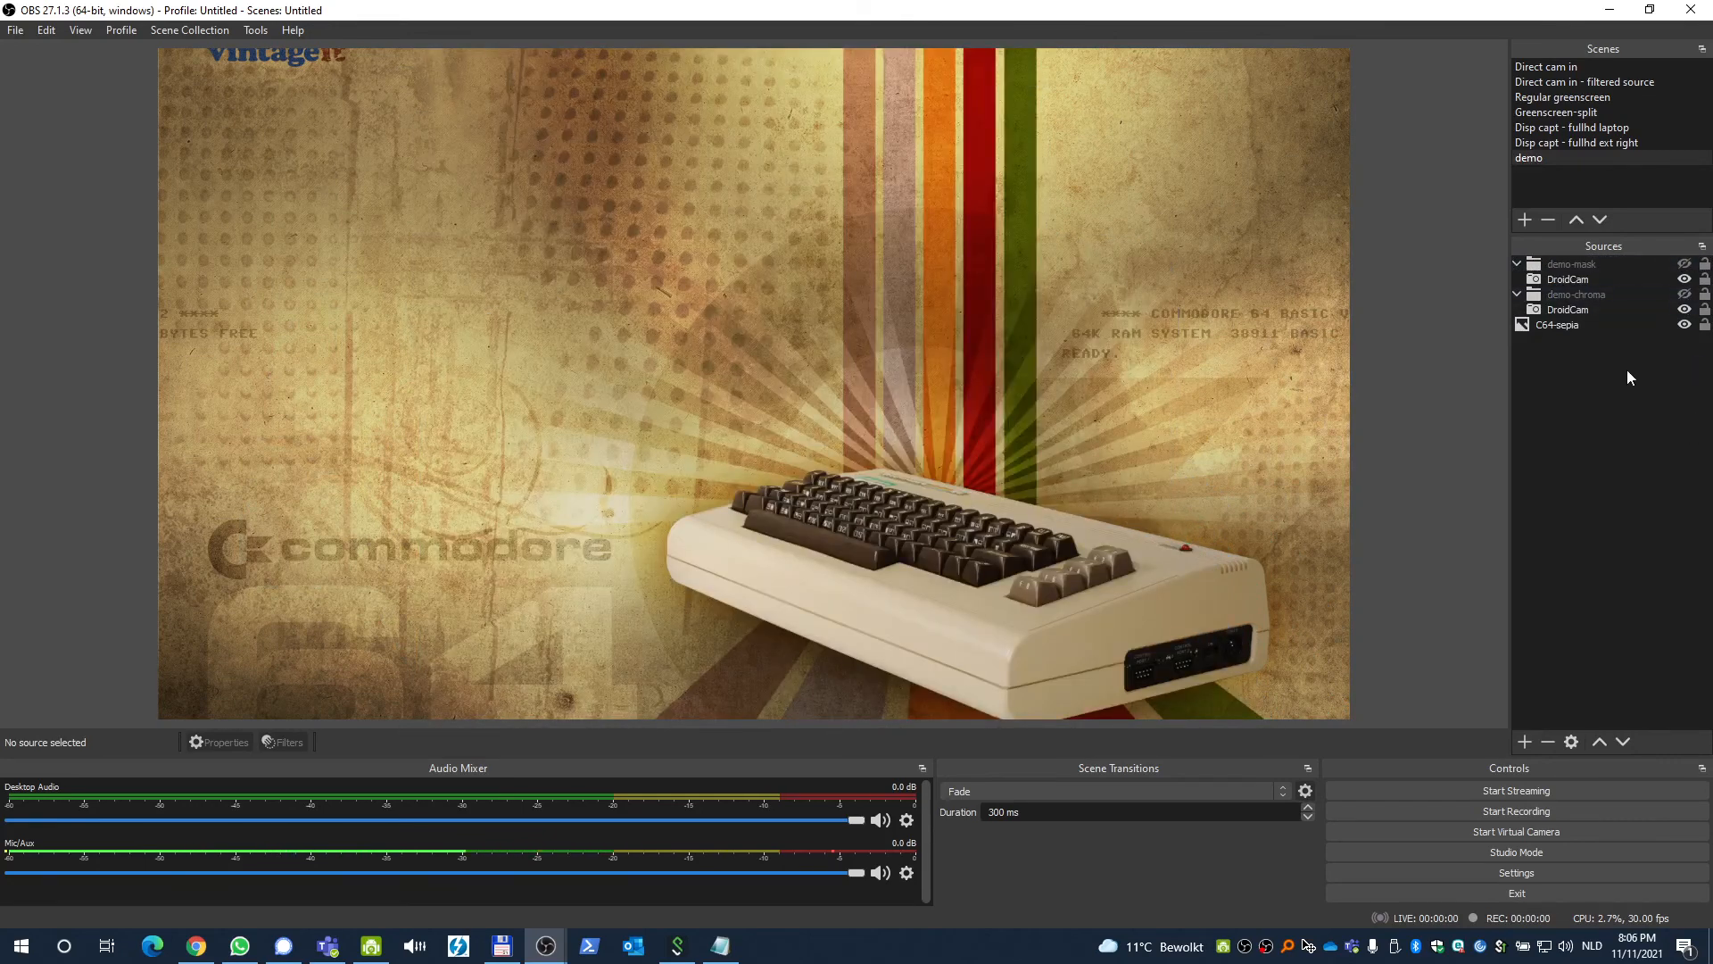
left_click(1574, 325)
left_click(1684, 295)
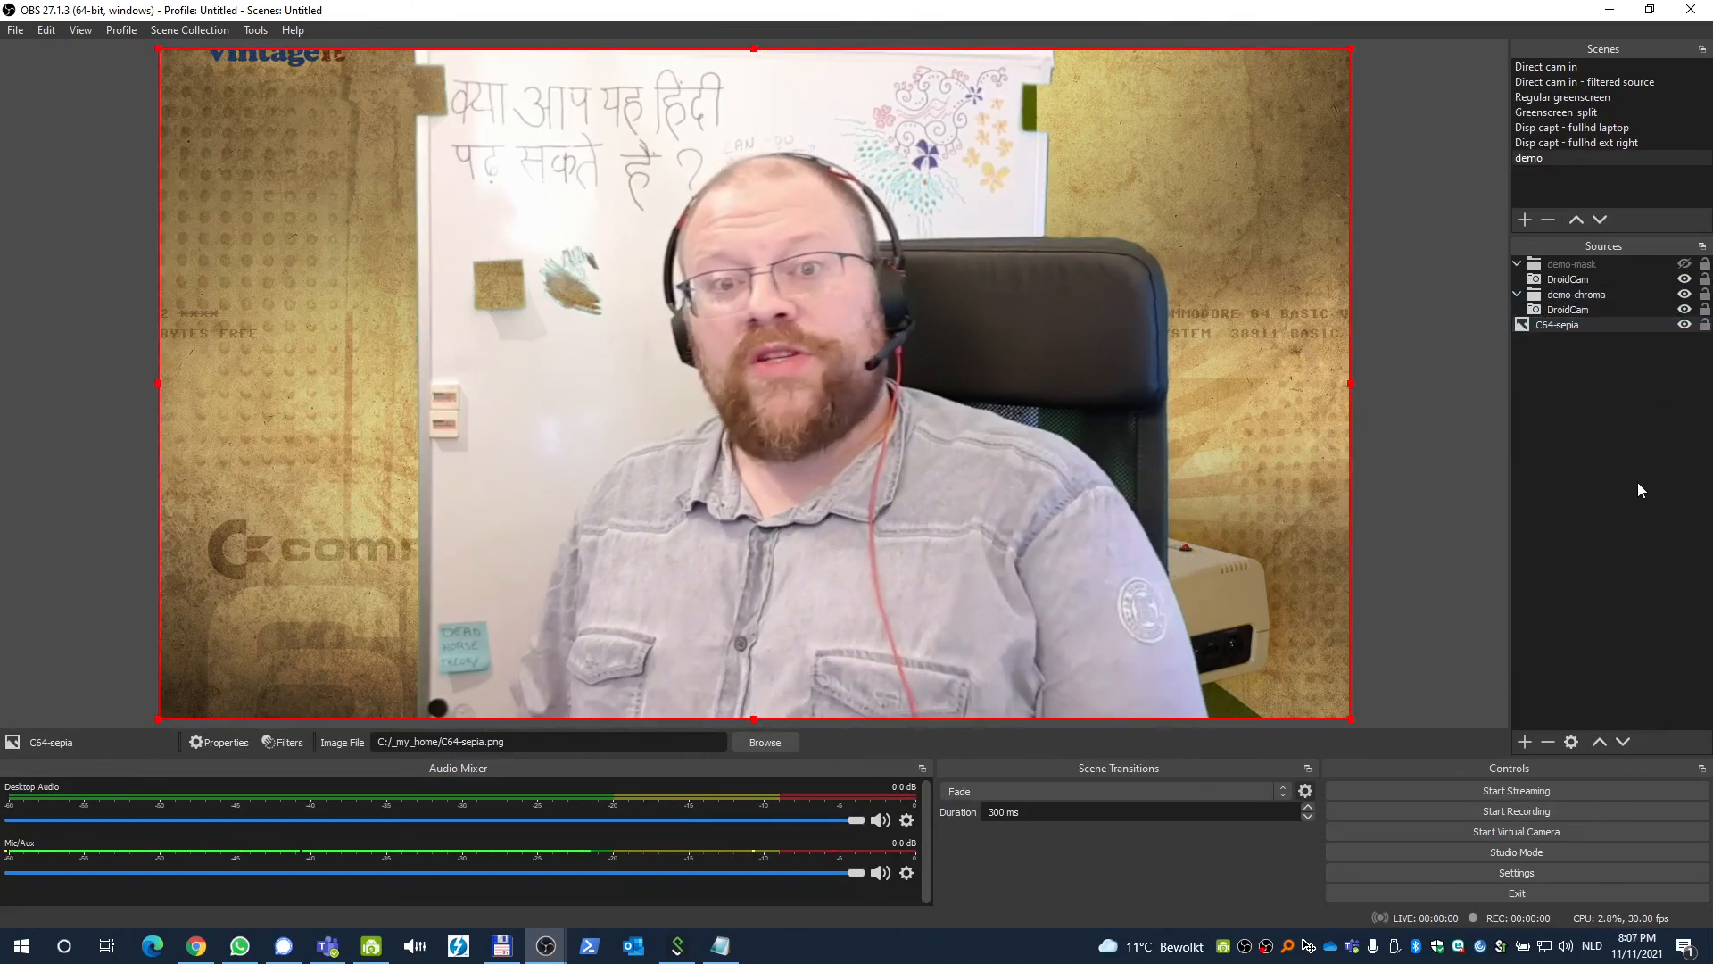
left_click(1684, 265)
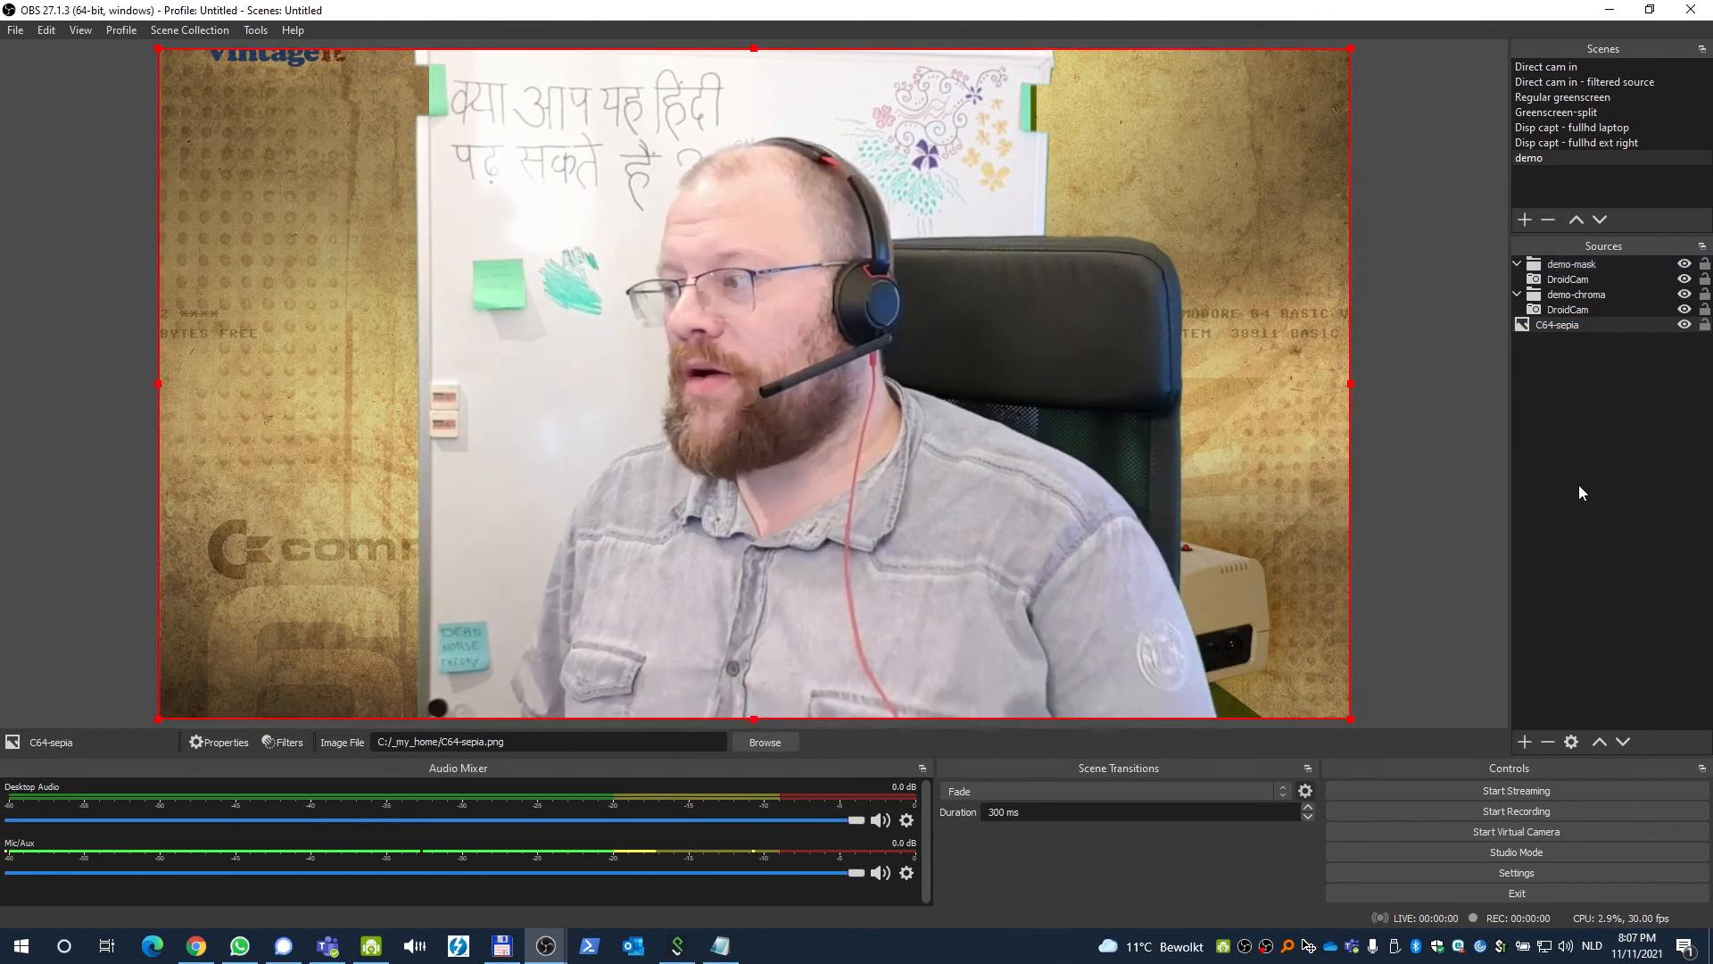